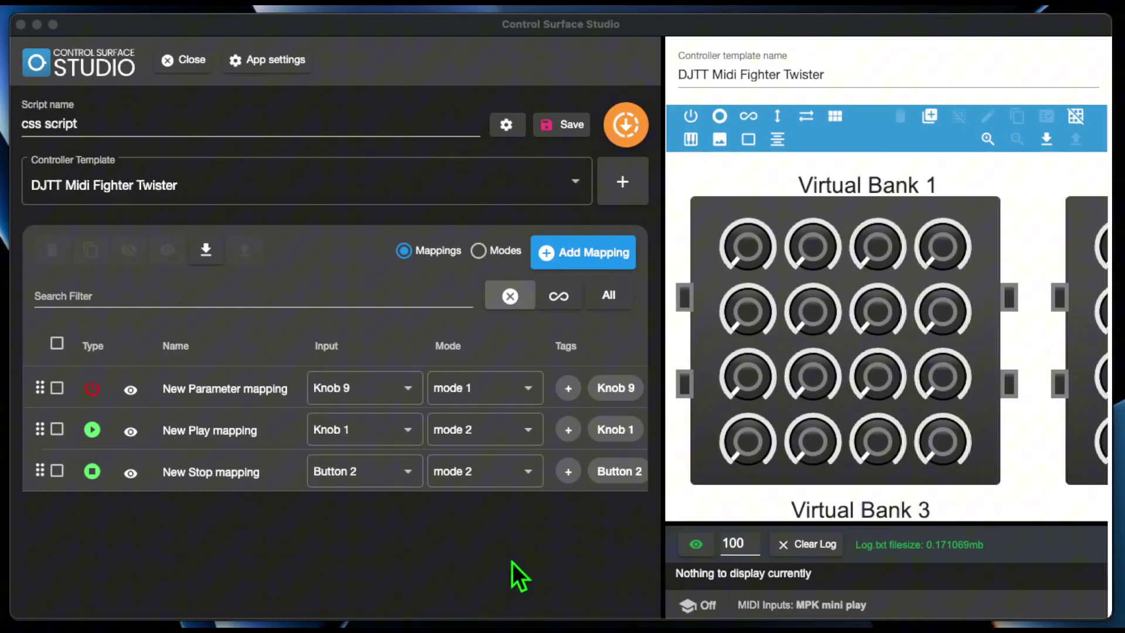
Check the modes list, then set the Parameter and Play mappings to mode 0.
left_click(478, 250)
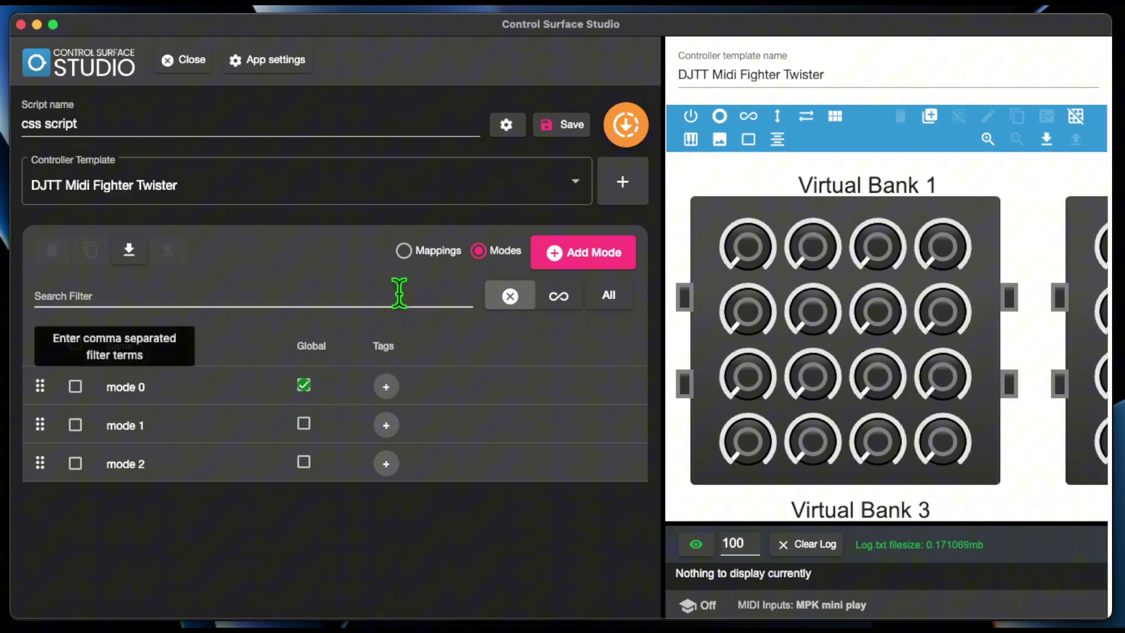
left_click(407, 253)
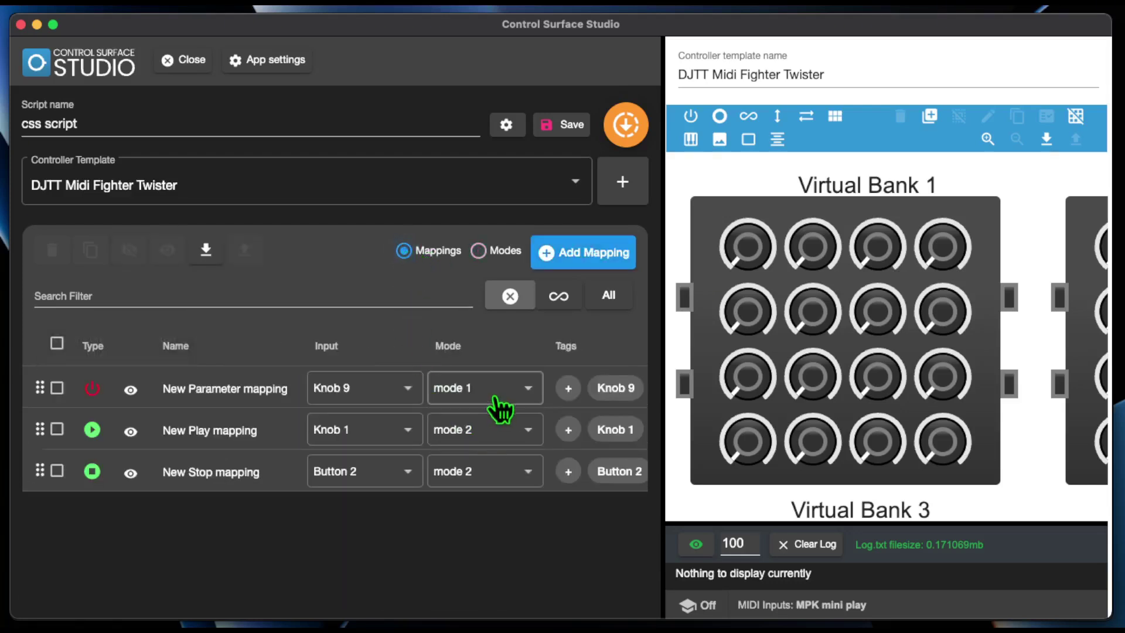
left_click(493, 398)
left_click(495, 367)
left_click(496, 423)
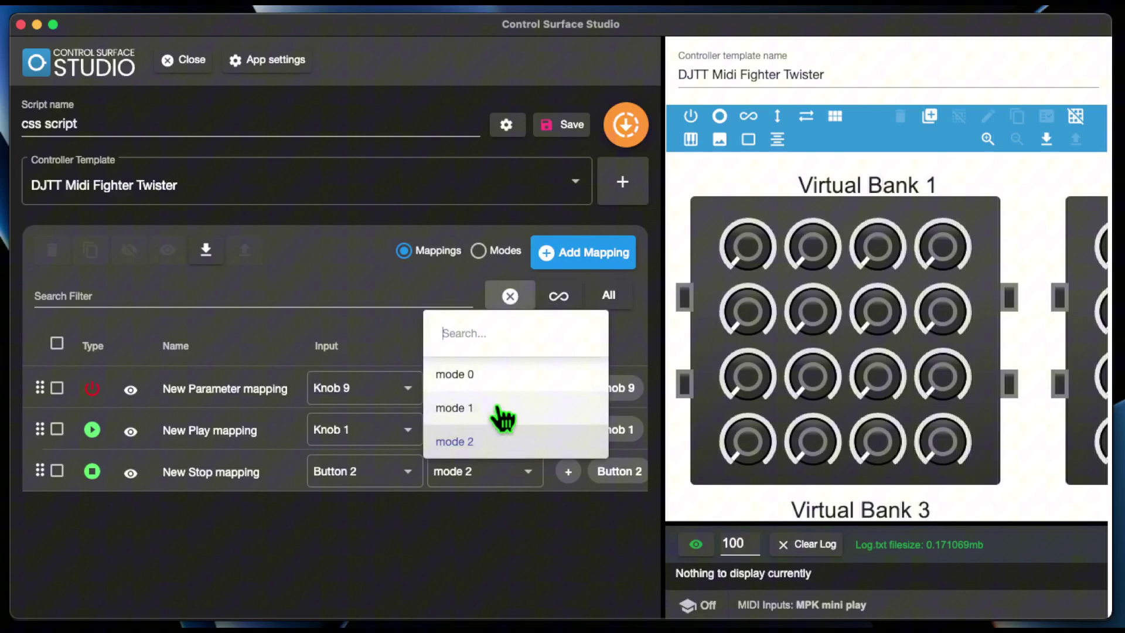
left_click(497, 376)
Review the mode 1 and mode 2 entries in the modes list, then return to mappings.
left_click(479, 251)
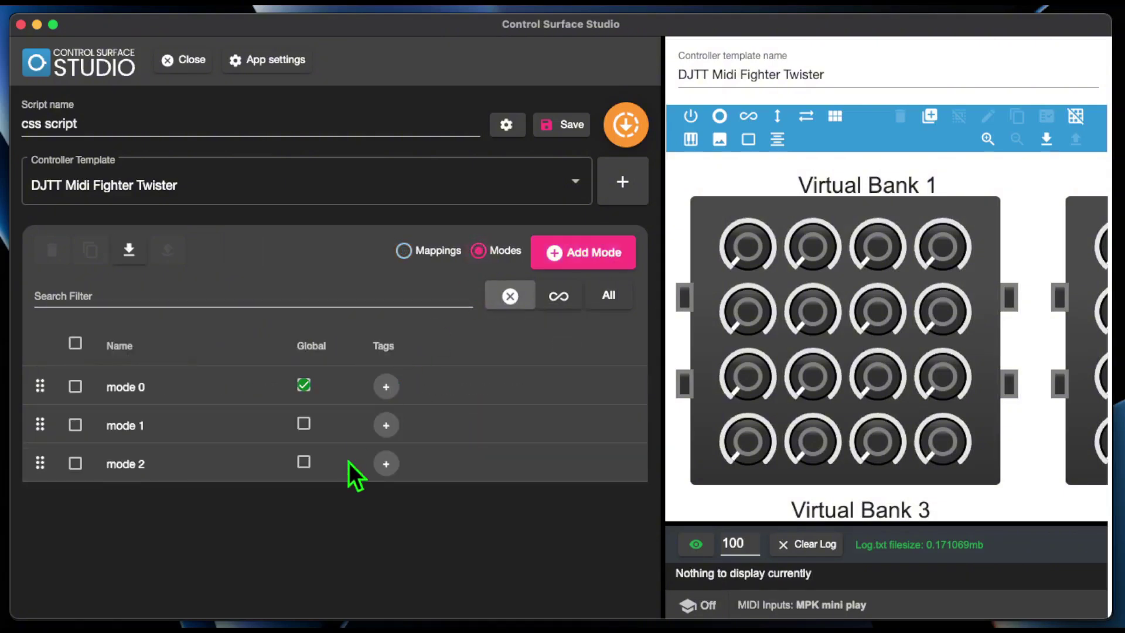
left_click(276, 425)
left_click(404, 251)
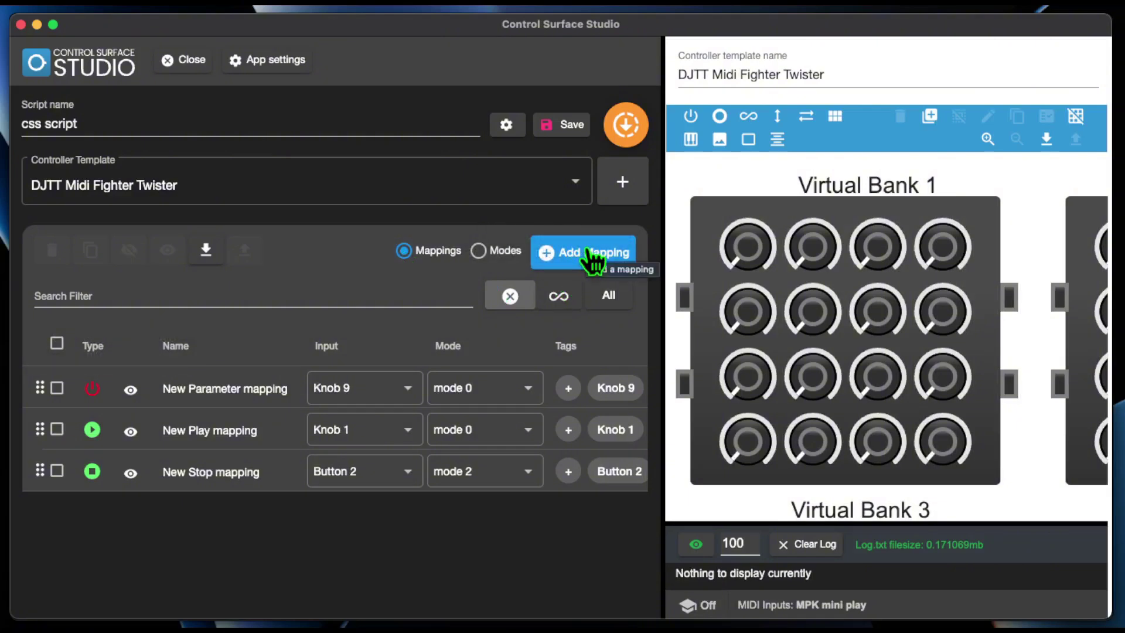
Add Volume mappings, widen the table to reveal tags, and test the Knob 3 tag filter.
left_click(593, 259)
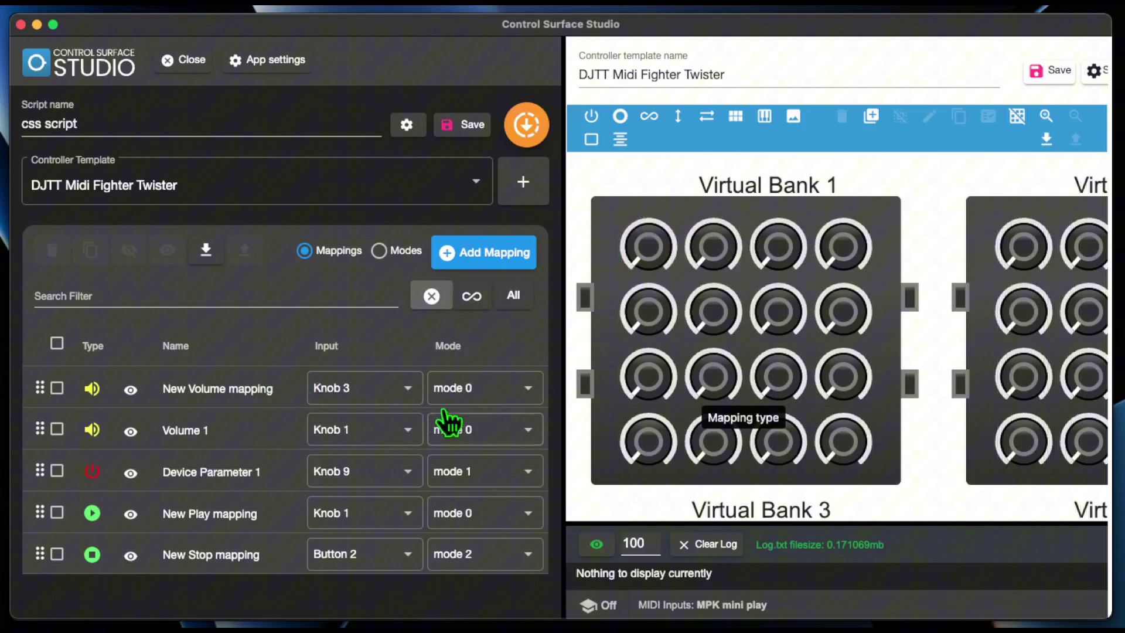
left_click_drag(562, 337, 822, 332)
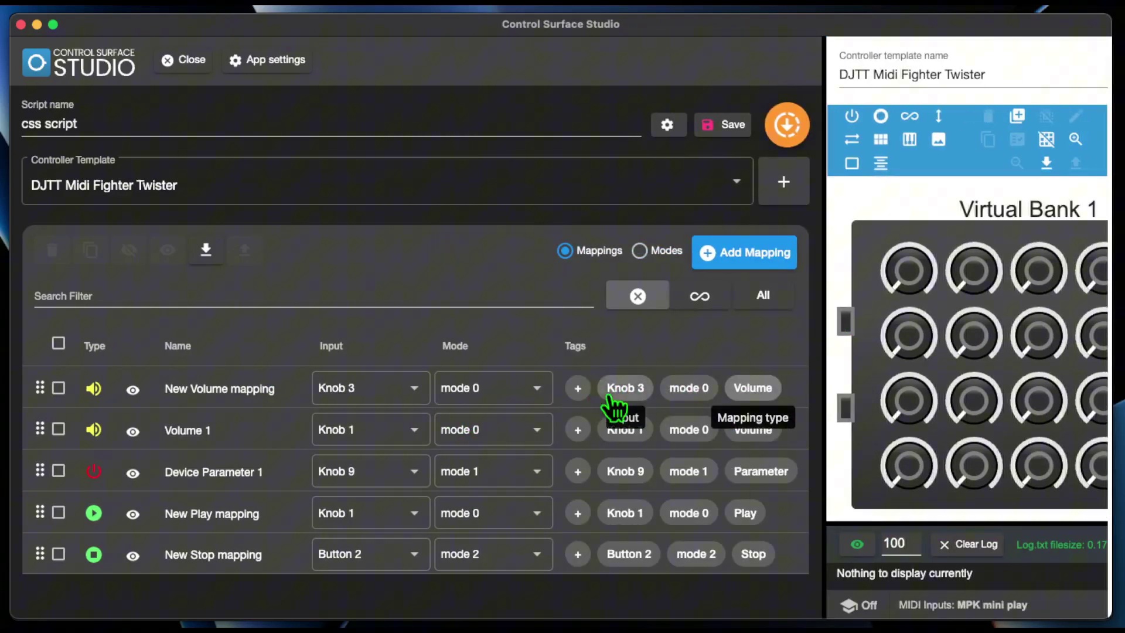
left_click(642, 394)
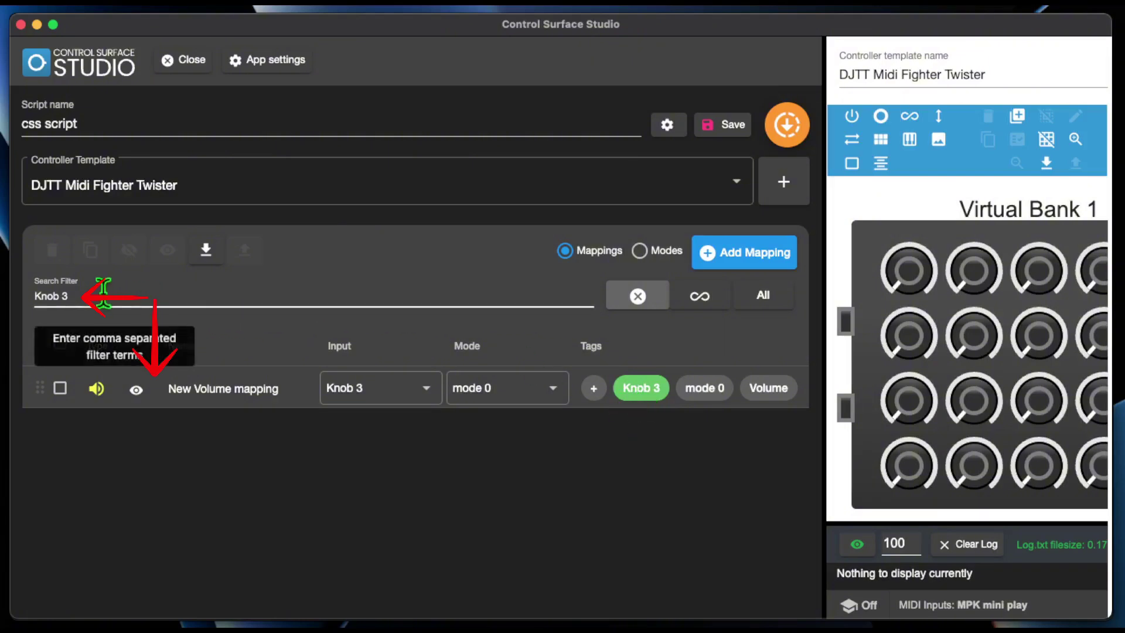
left_click(654, 392)
Combine mode 0, Knob 3 and Volume tag filters, then clear them all.
left_click(687, 391)
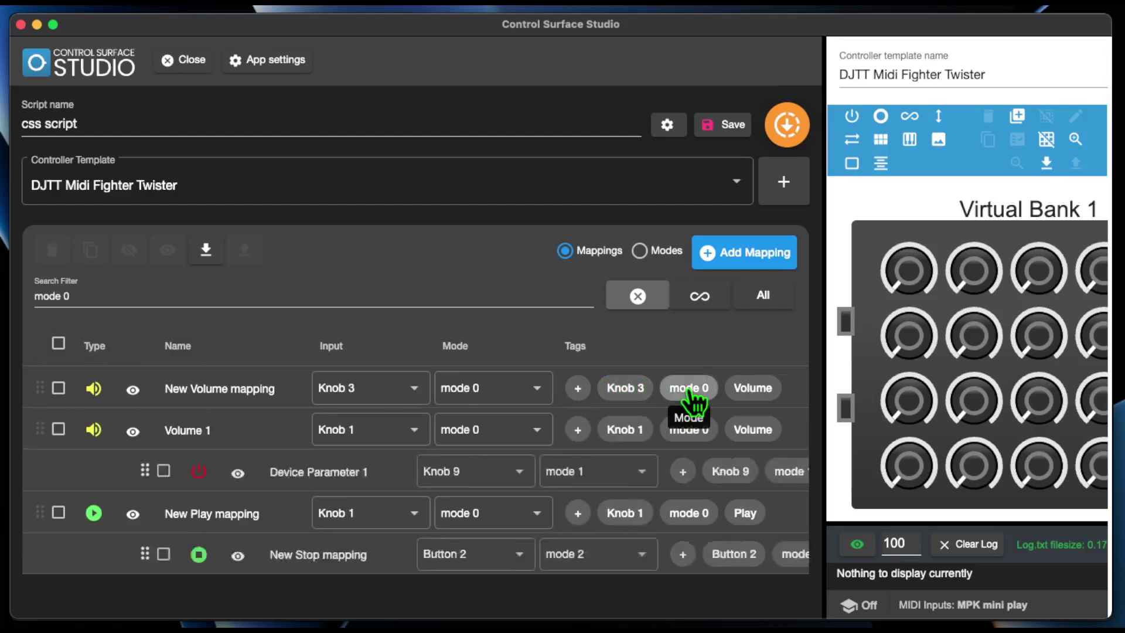
left_click(691, 392)
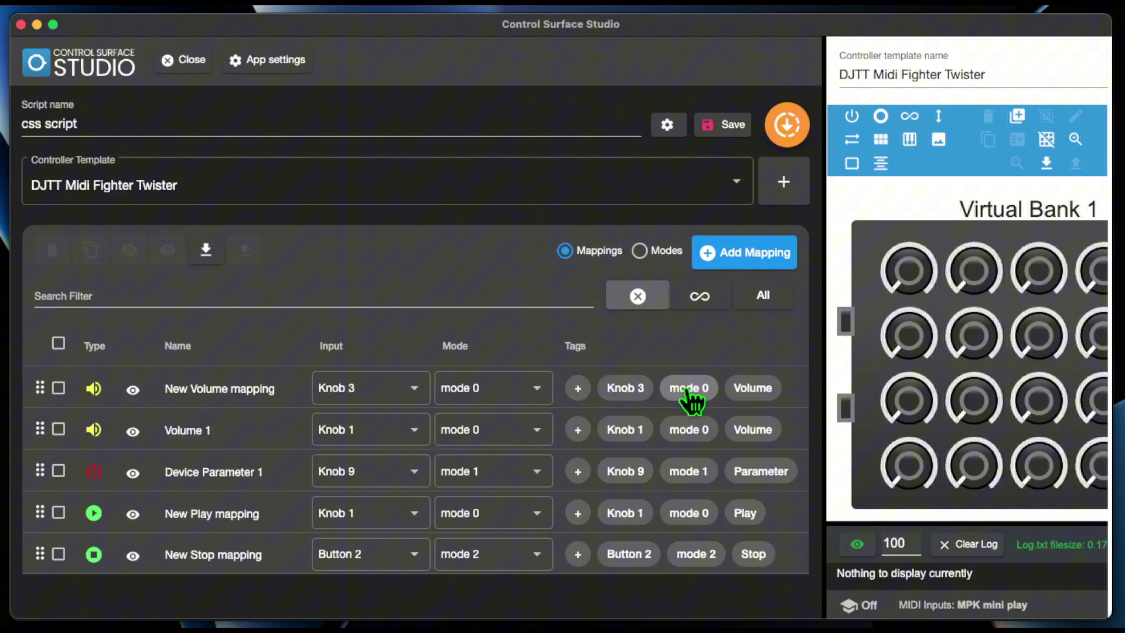
left_click(689, 392)
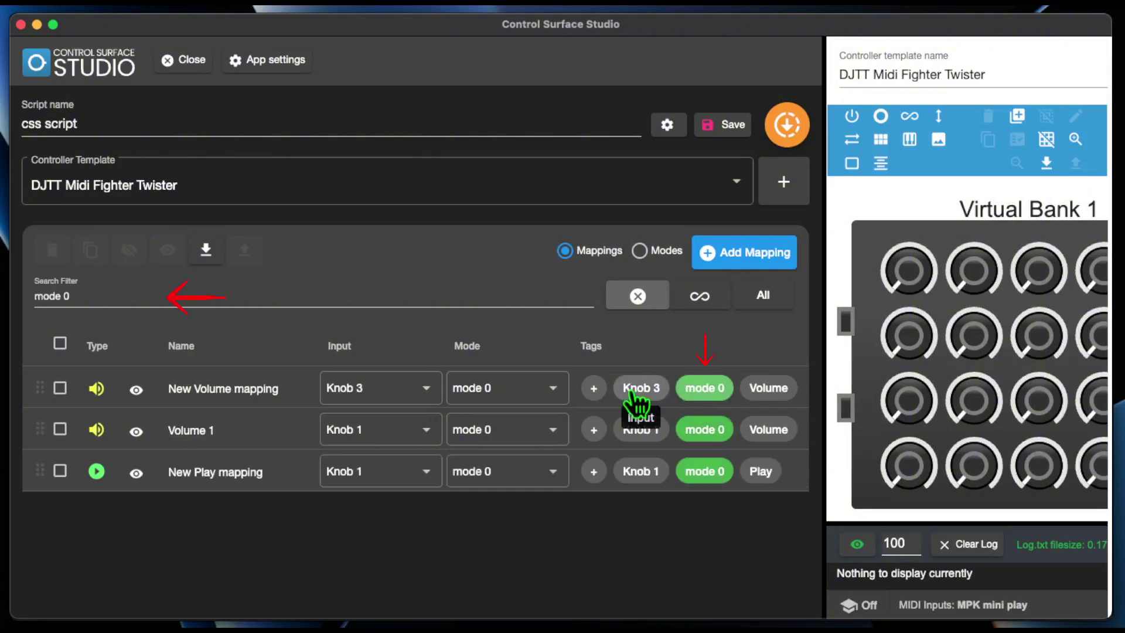
left_click(634, 392)
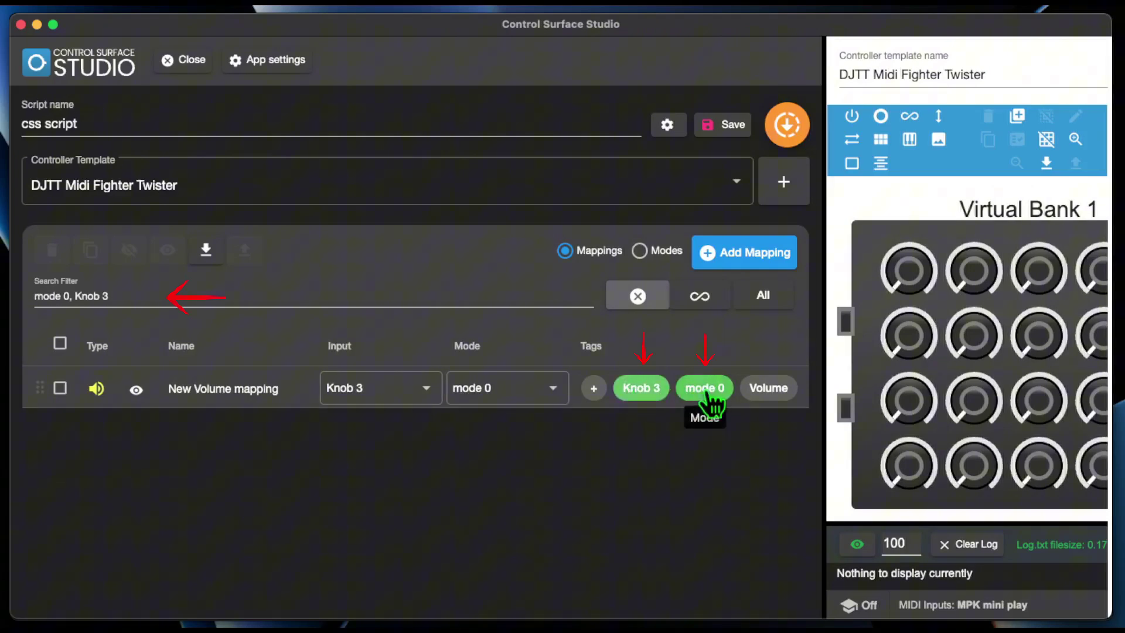
left_click(762, 399)
left_click(763, 392)
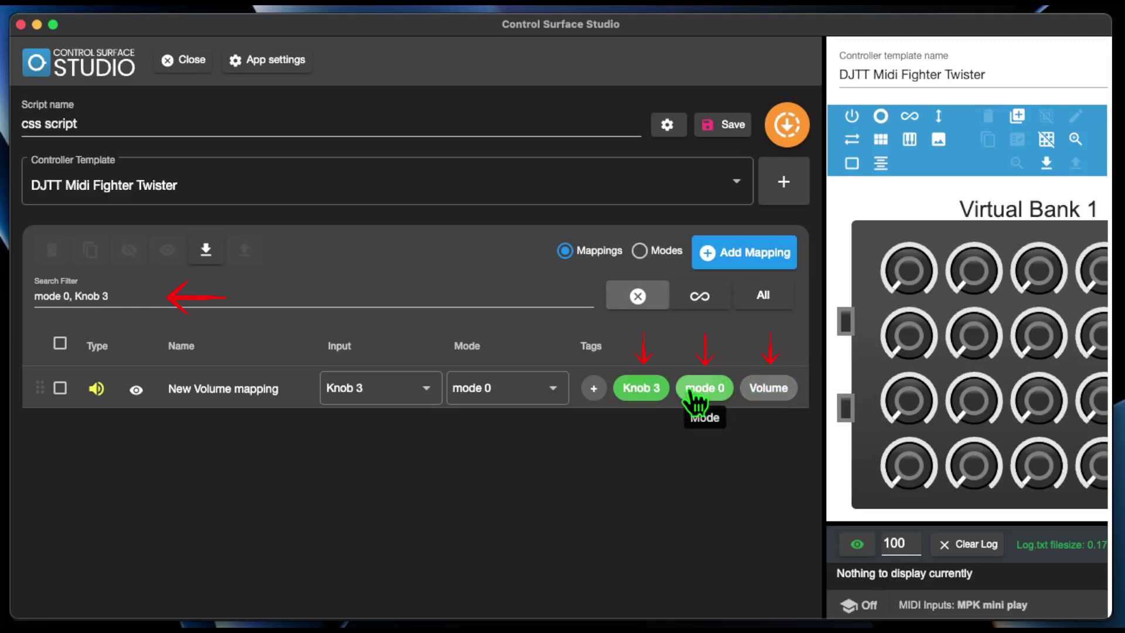
left_click(702, 391)
left_click(643, 392)
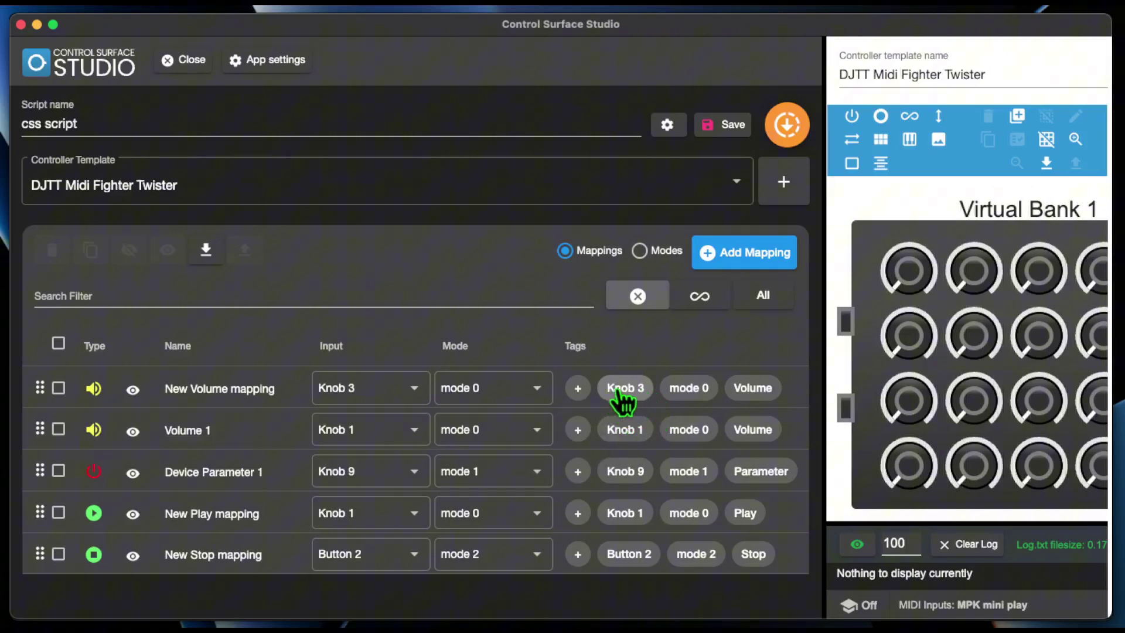
Change the New Volume mapping's input to Knob 1, after briefly trying Button 2.
left_click(410, 388)
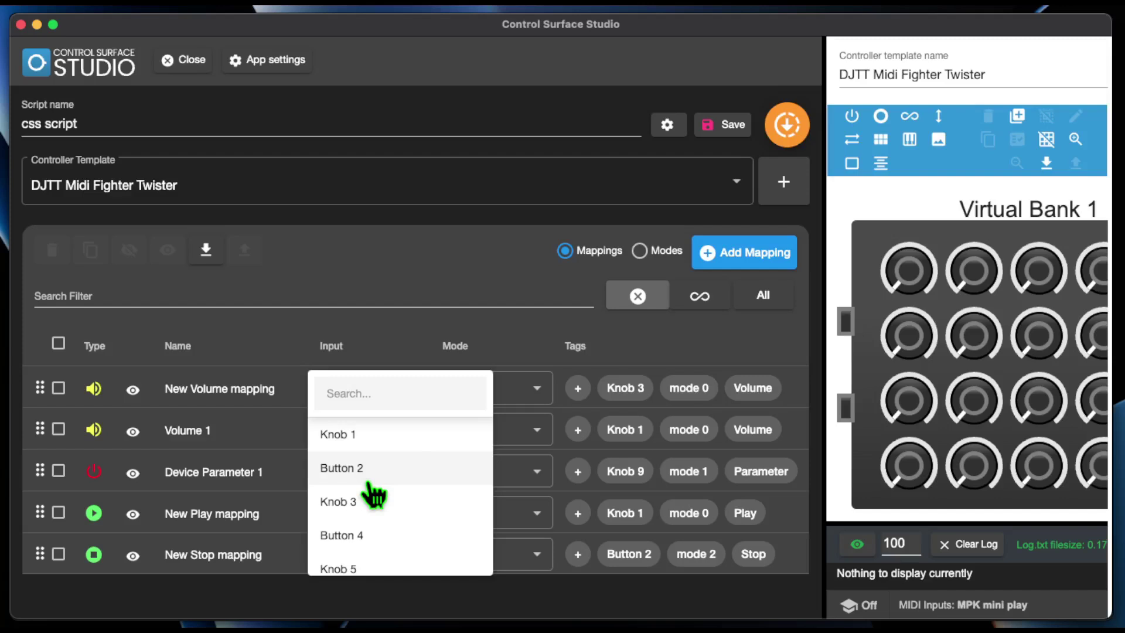
left_click(378, 467)
left_click(403, 388)
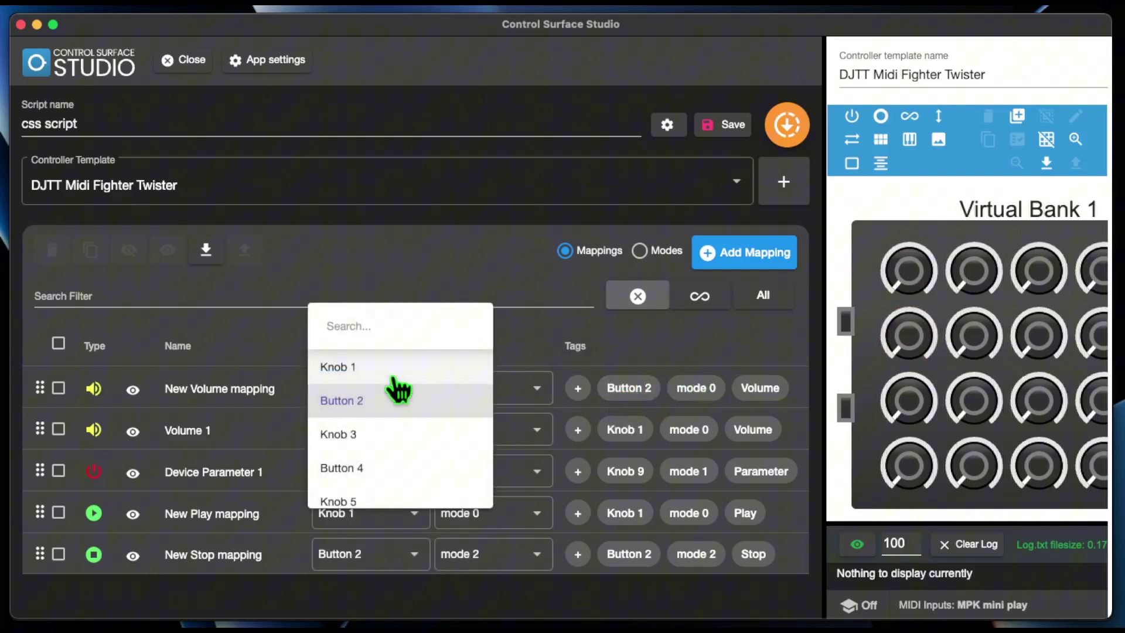
left_click(391, 369)
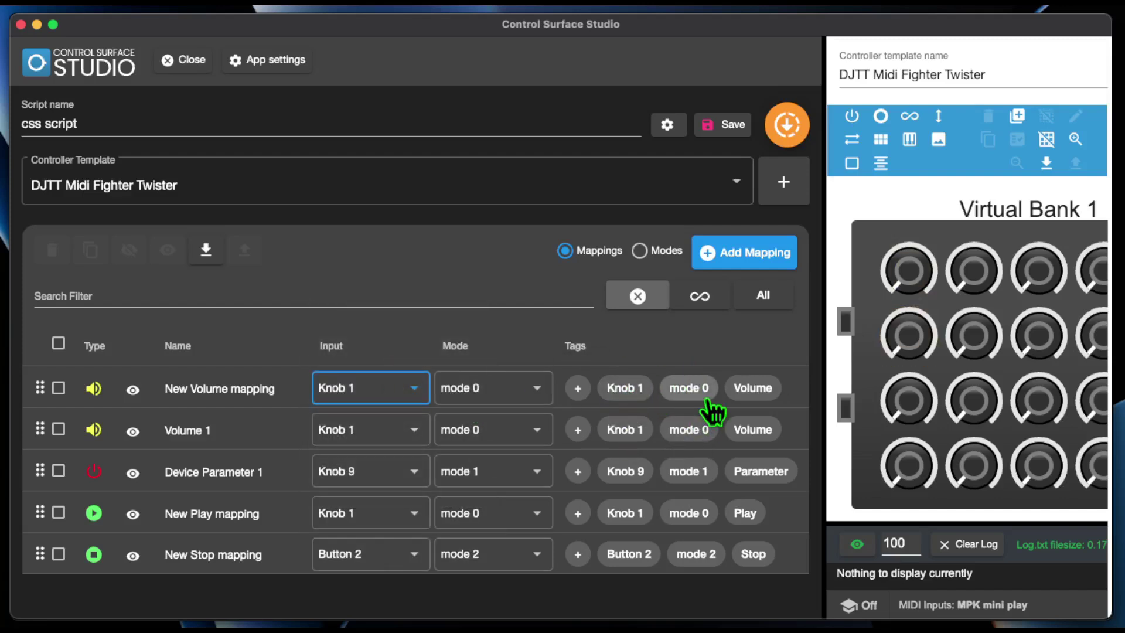
Move the New Volume mapping to mode 1, then back to mode 0.
left_click(542, 388)
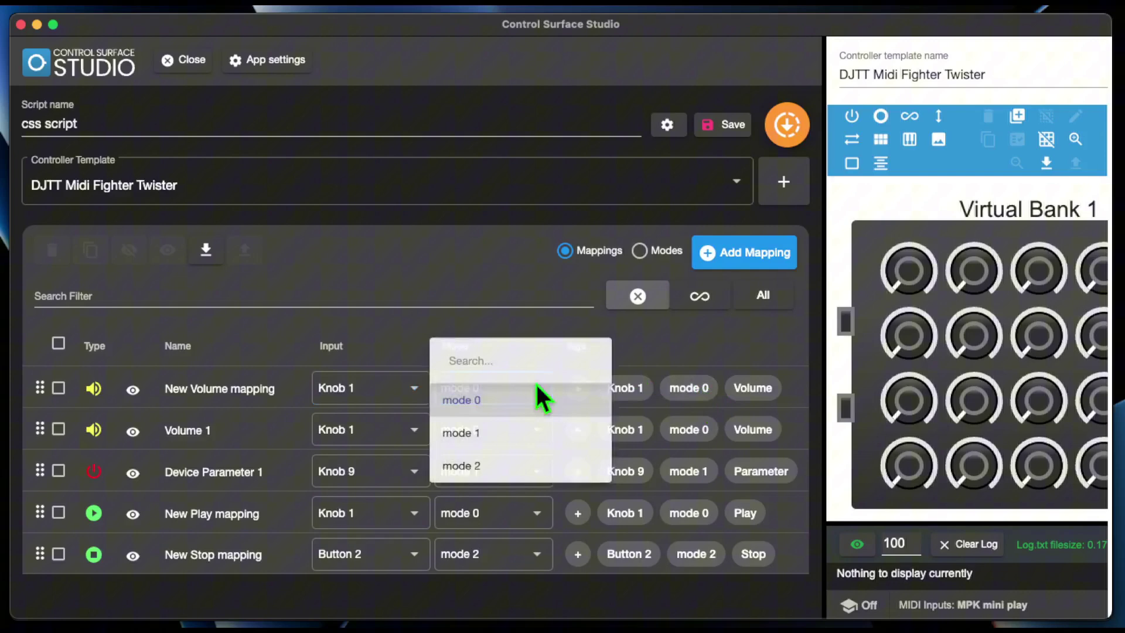
left_click(516, 432)
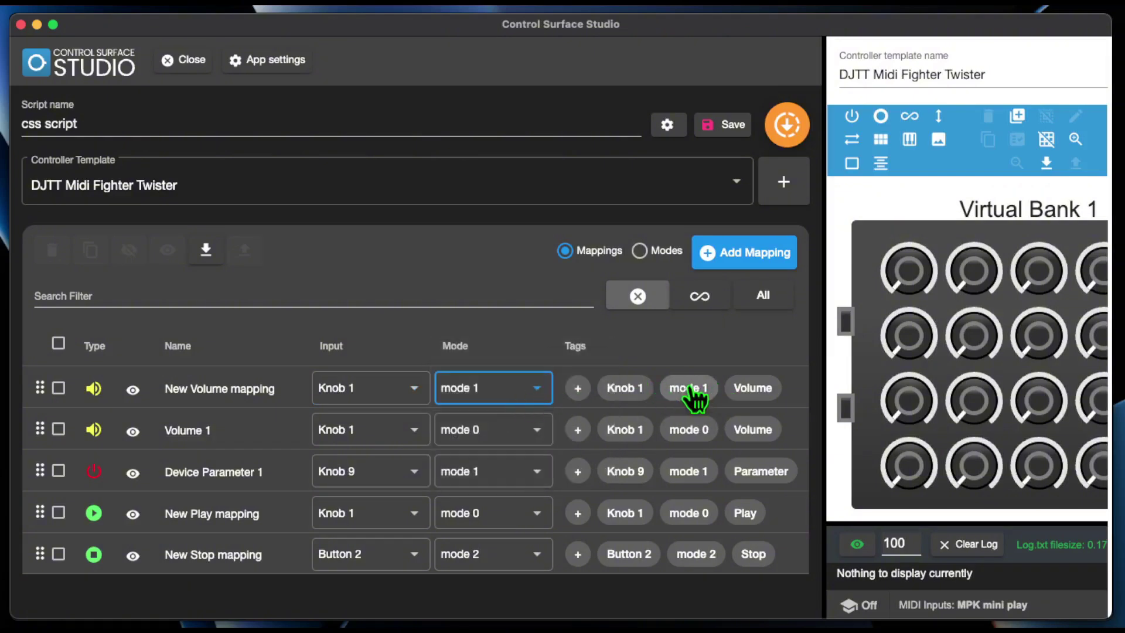
left_click(530, 389)
left_click(515, 364)
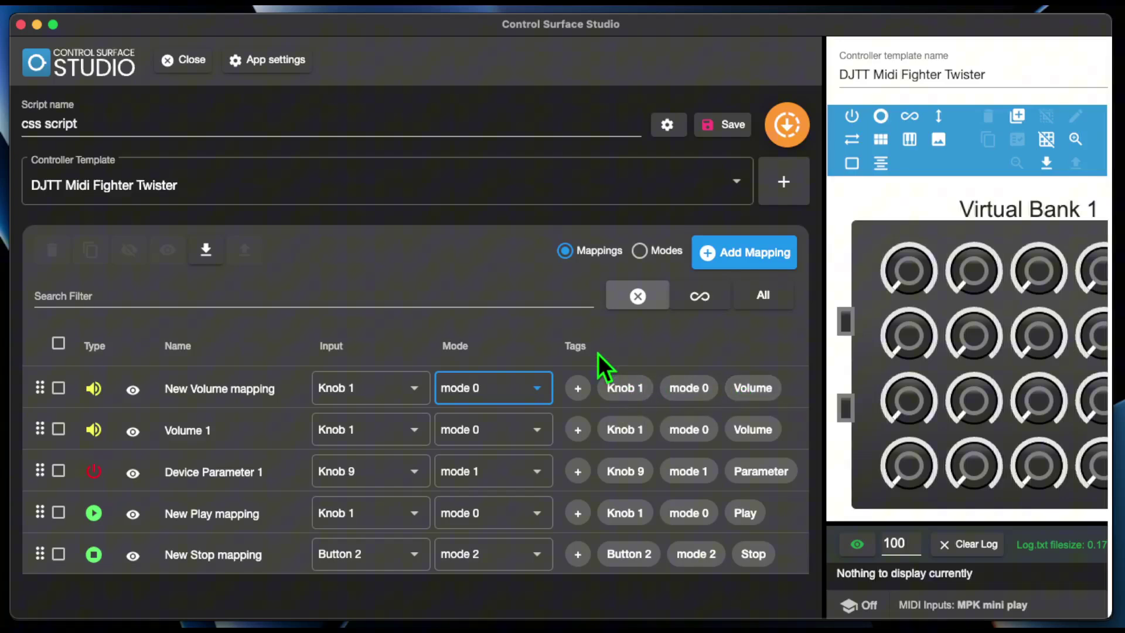
Turn off Auto tags in App settings and save.
left_click(275, 60)
scroll(371, 333, "down", 2)
scroll(371, 333, "down", 1)
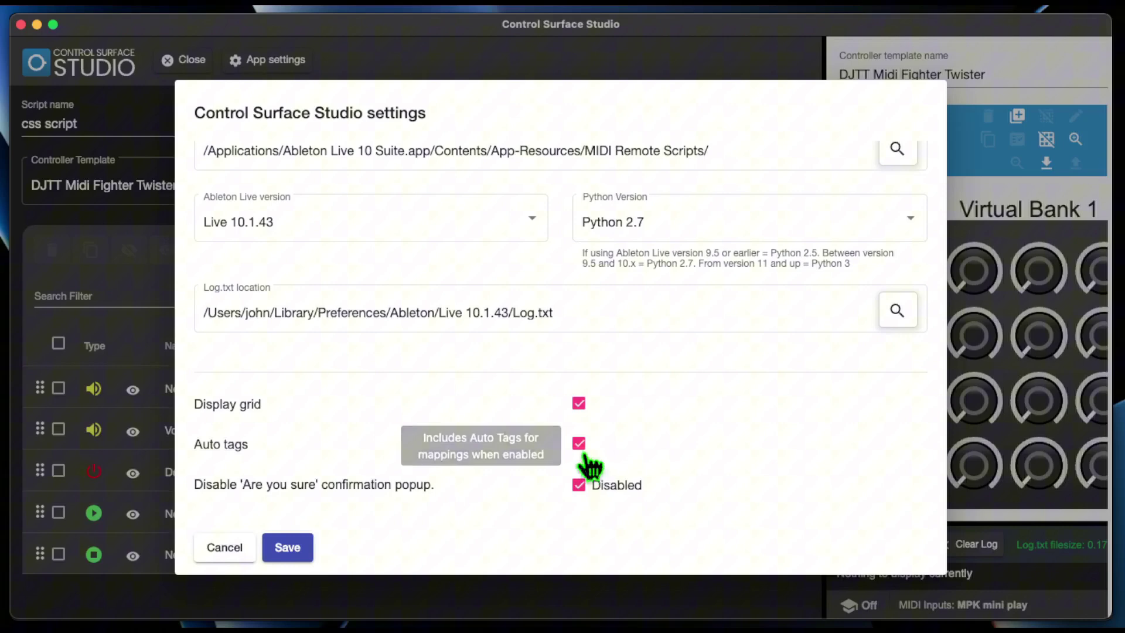
left_click(579, 444)
left_click(296, 548)
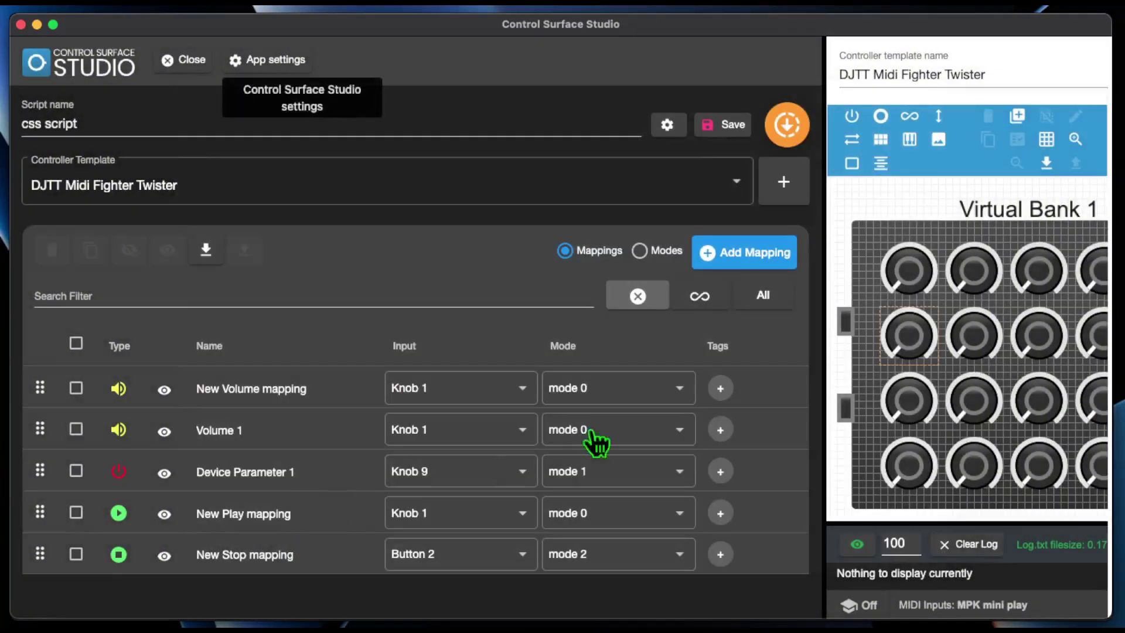
Turn Auto tags back on in App settings and save.
left_click(287, 61)
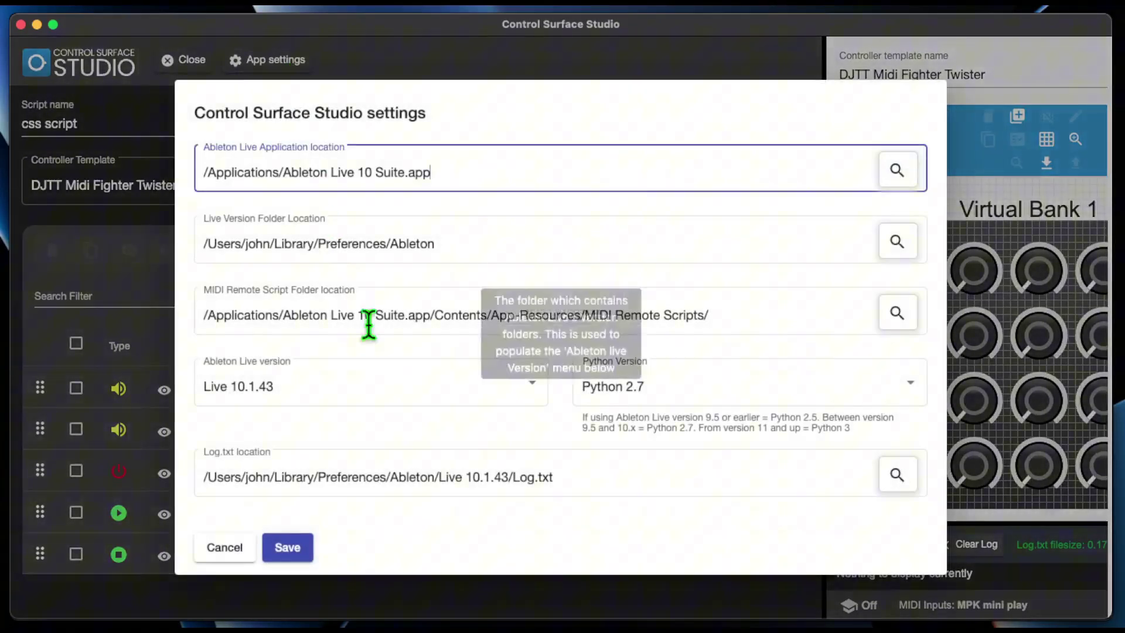
scroll(364, 321, "down", 3)
left_click(579, 444)
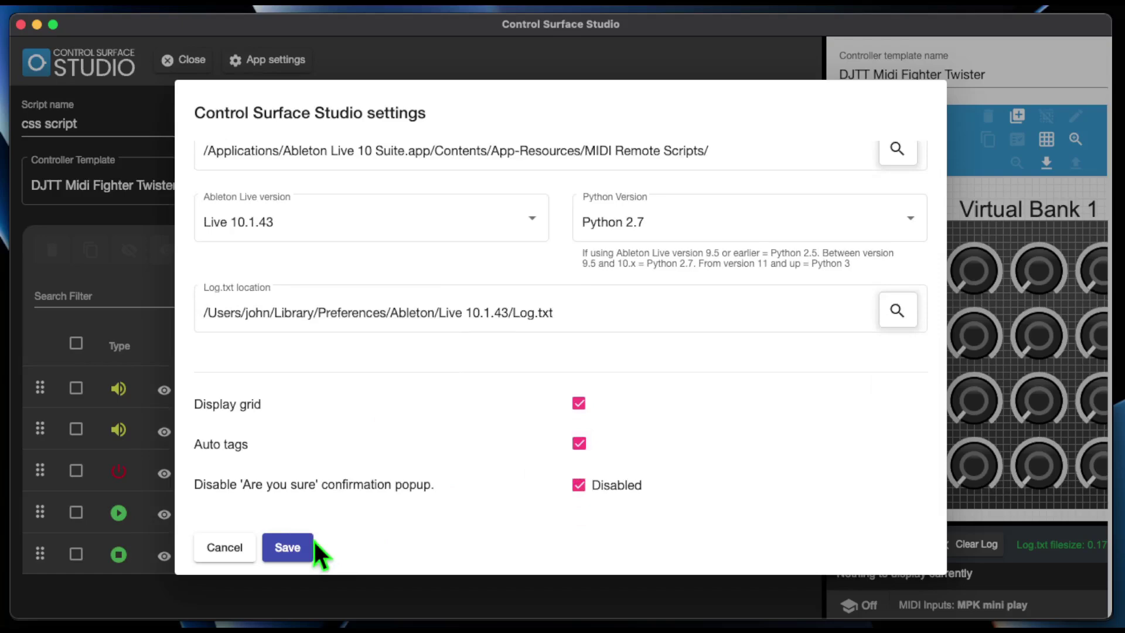
left_click(309, 546)
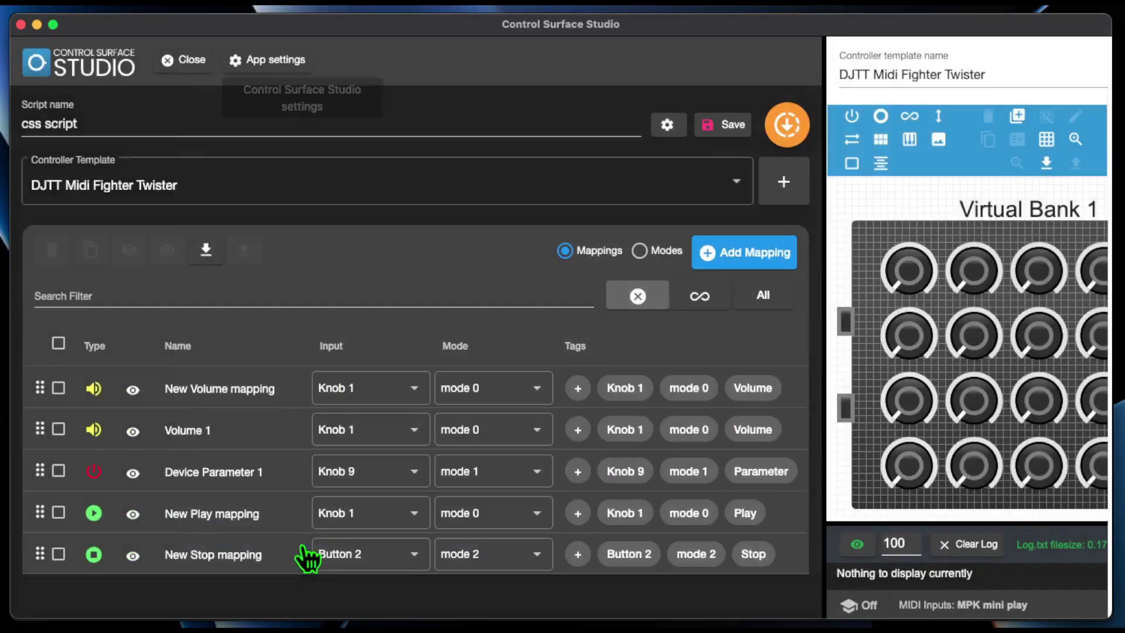
Tag the New Volume mapping 'test', save, and filter the list by the test tag.
left_click(578, 388)
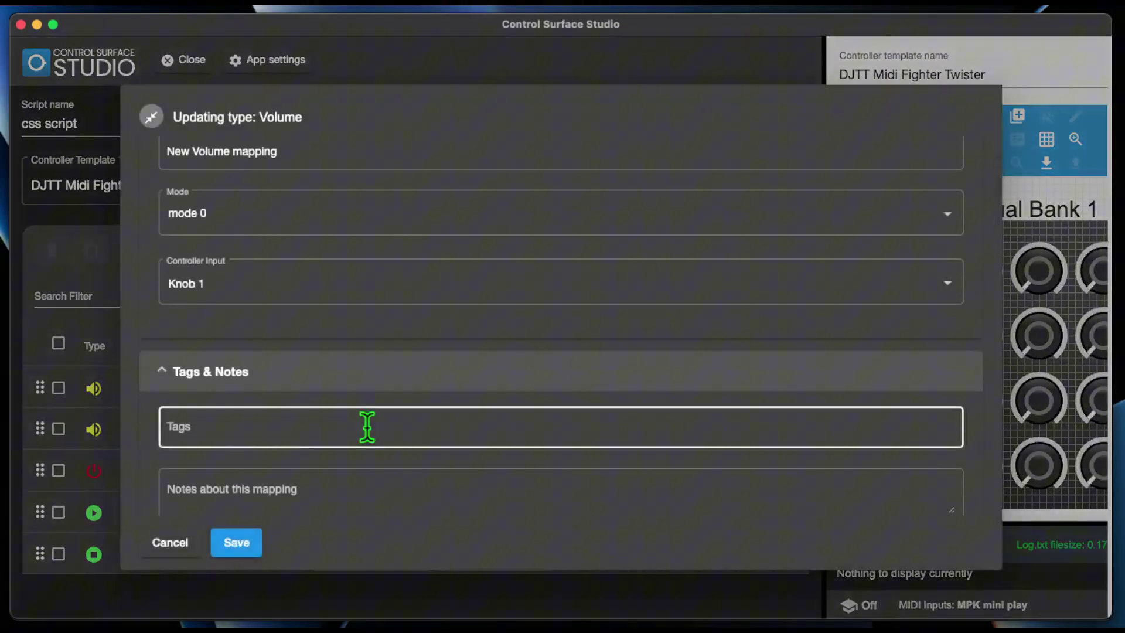
left_click(367, 428)
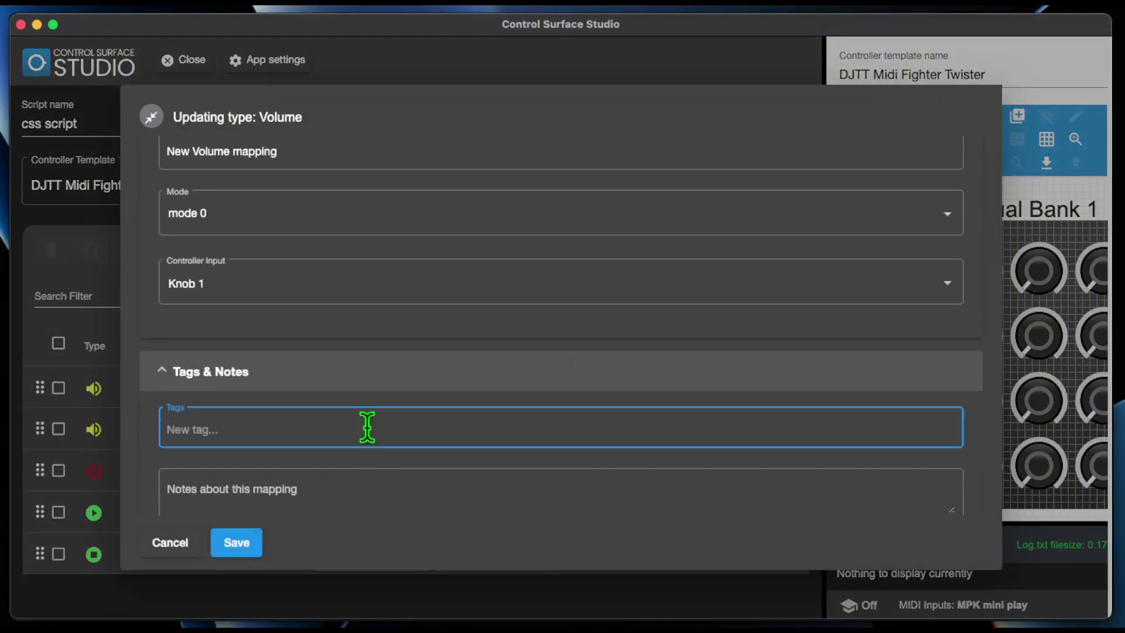
type("test")
key("Return")
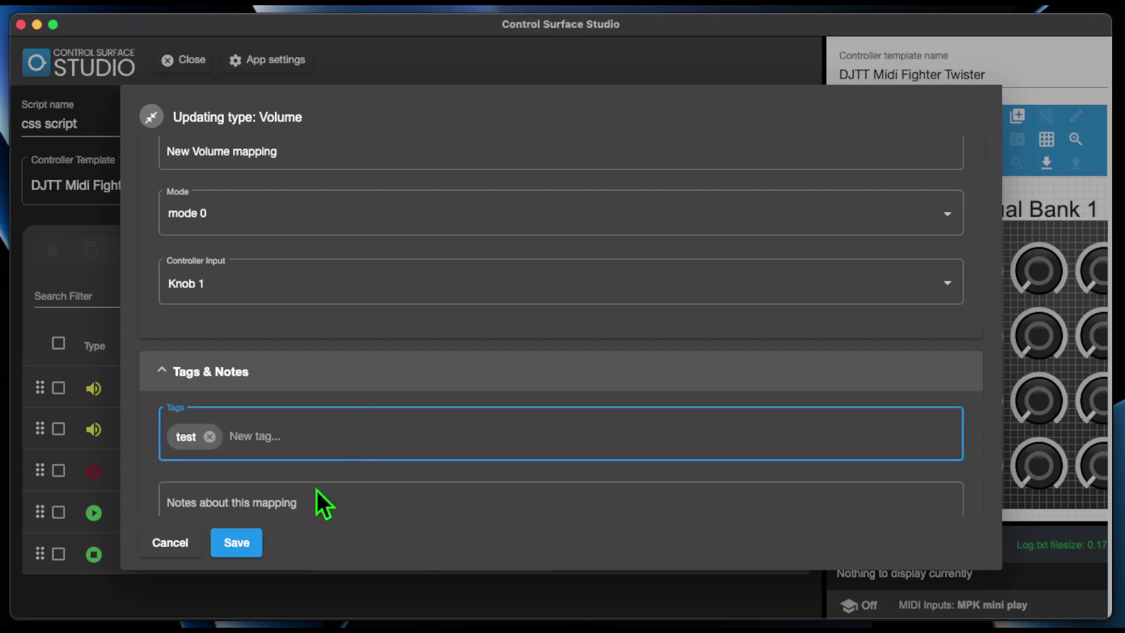
left_click(230, 544)
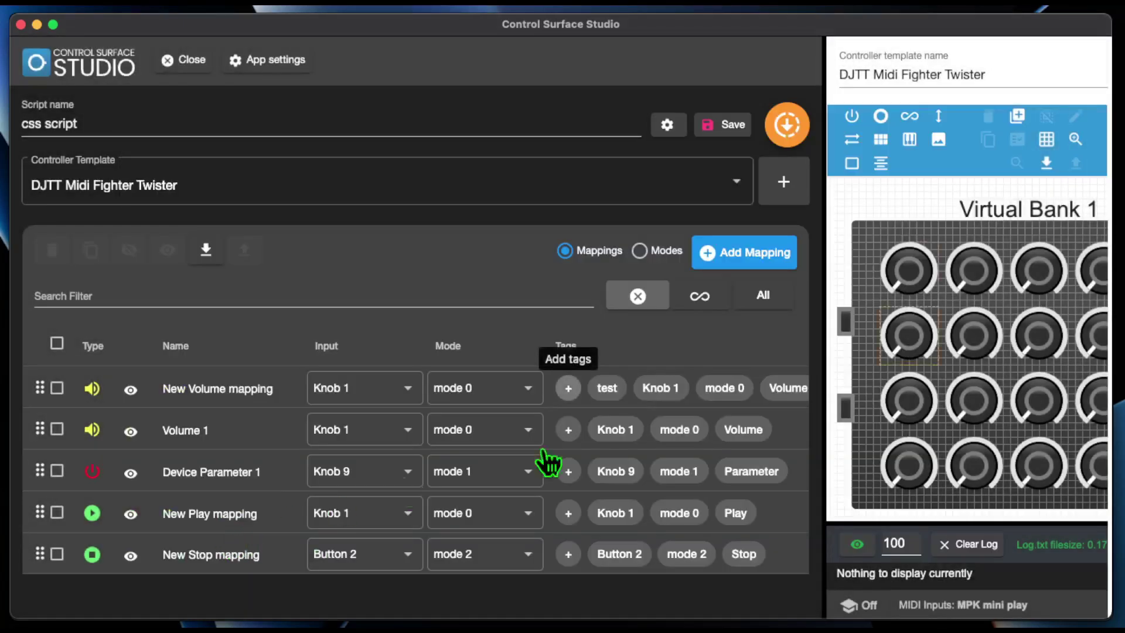
left_click(607, 390)
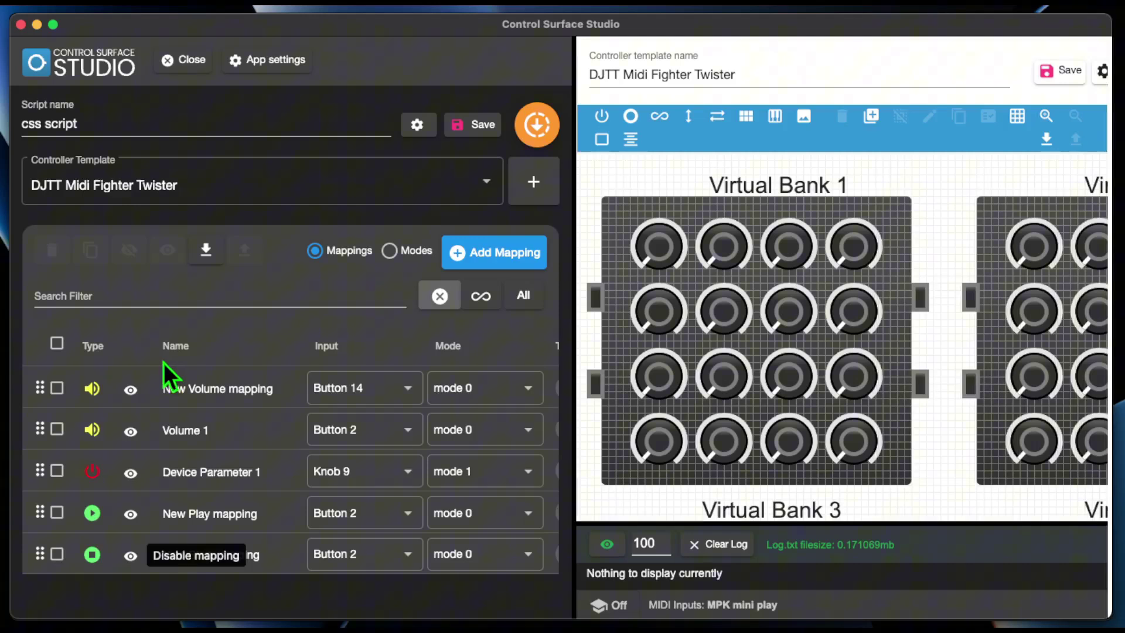
Disable the New Volume, Volume 1 and Device Parameter 1 mappings individually.
left_click(131, 390)
left_click(131, 432)
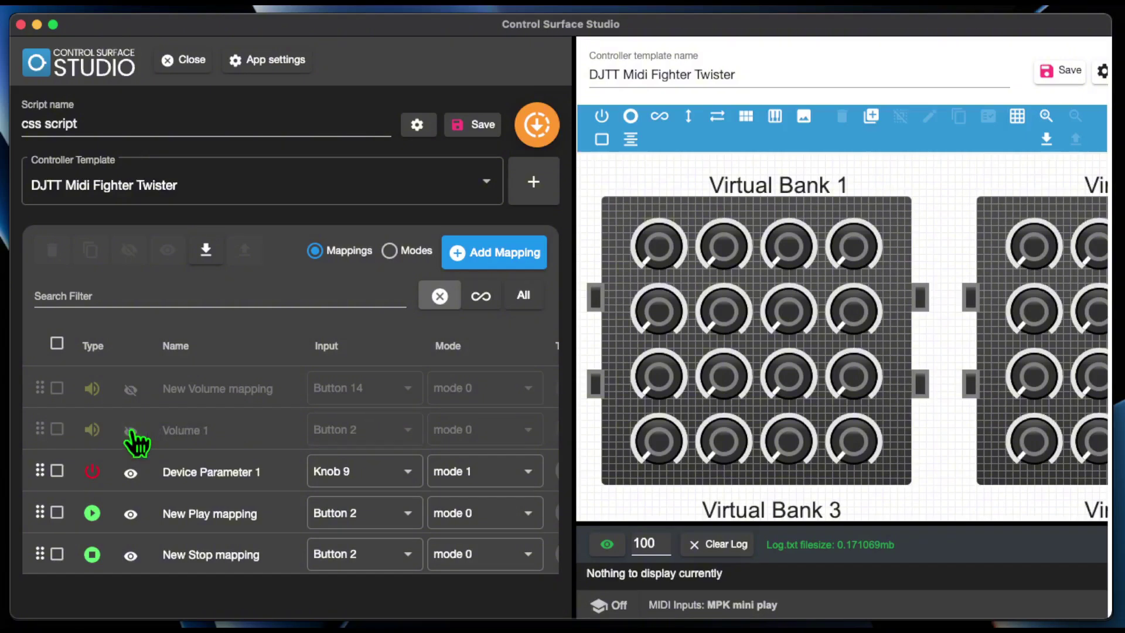
left_click(130, 473)
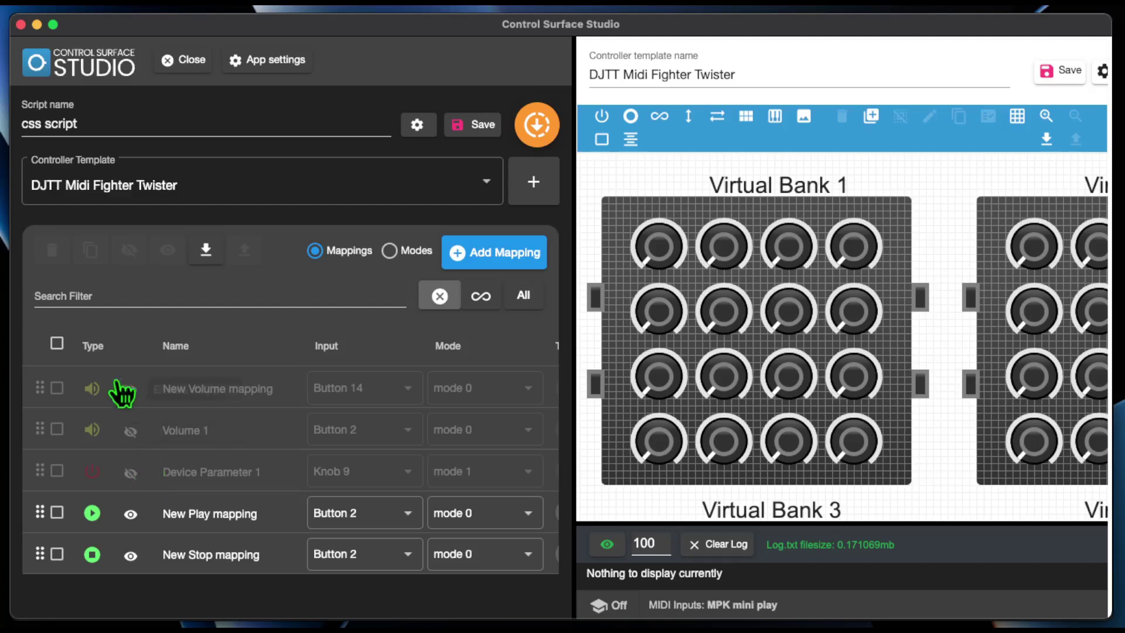
Check New Volume and Volume 1, then re-enable them with Enable checked items.
left_click(57, 389)
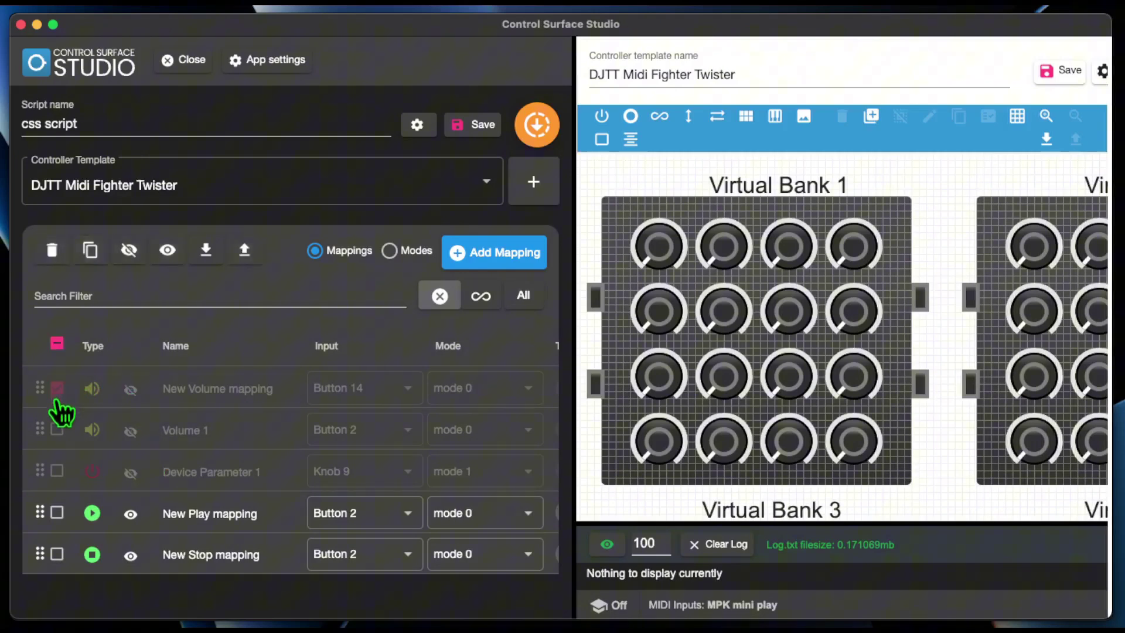
left_click(57, 429)
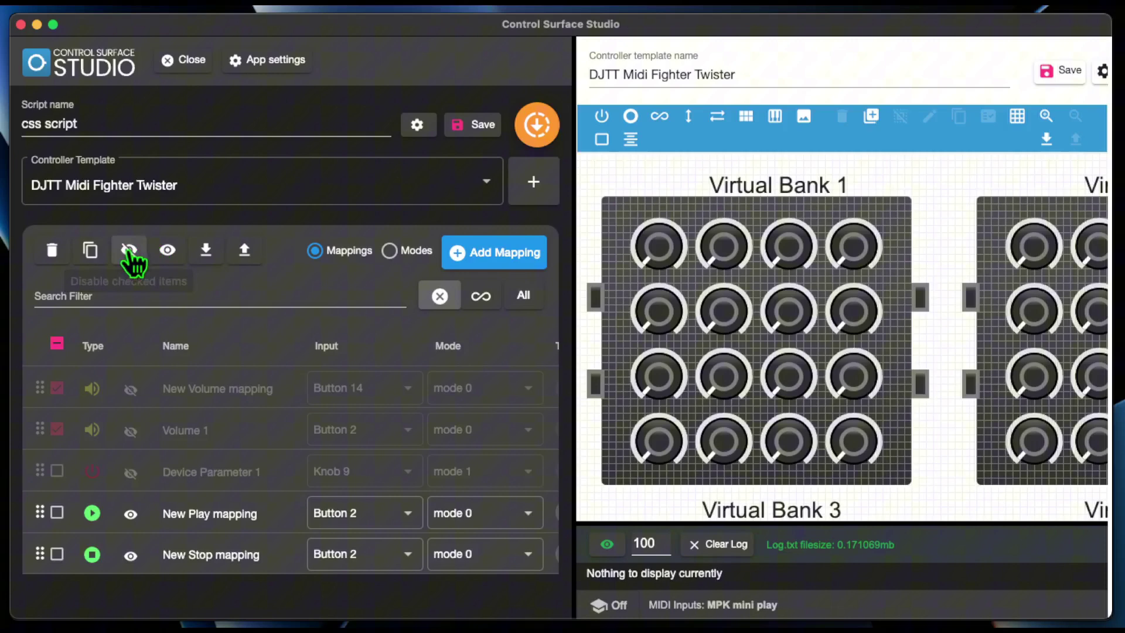
left_click(166, 253)
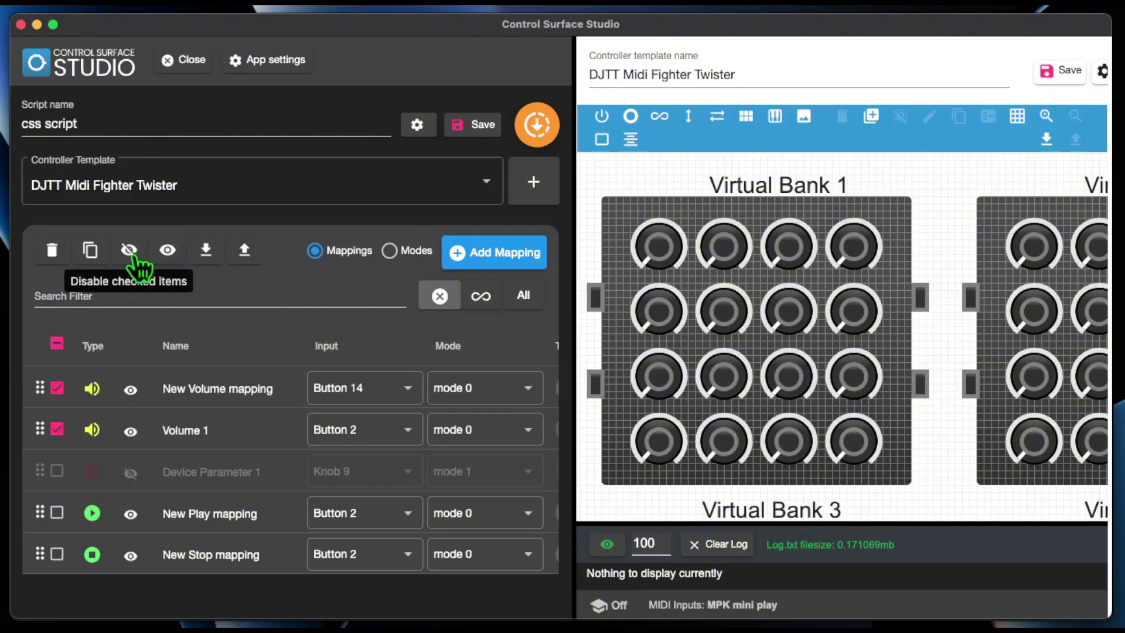
Also check Device Parameter 1 and New Play, then disable all four checked mappings.
left_click(57, 472)
left_click(57, 512)
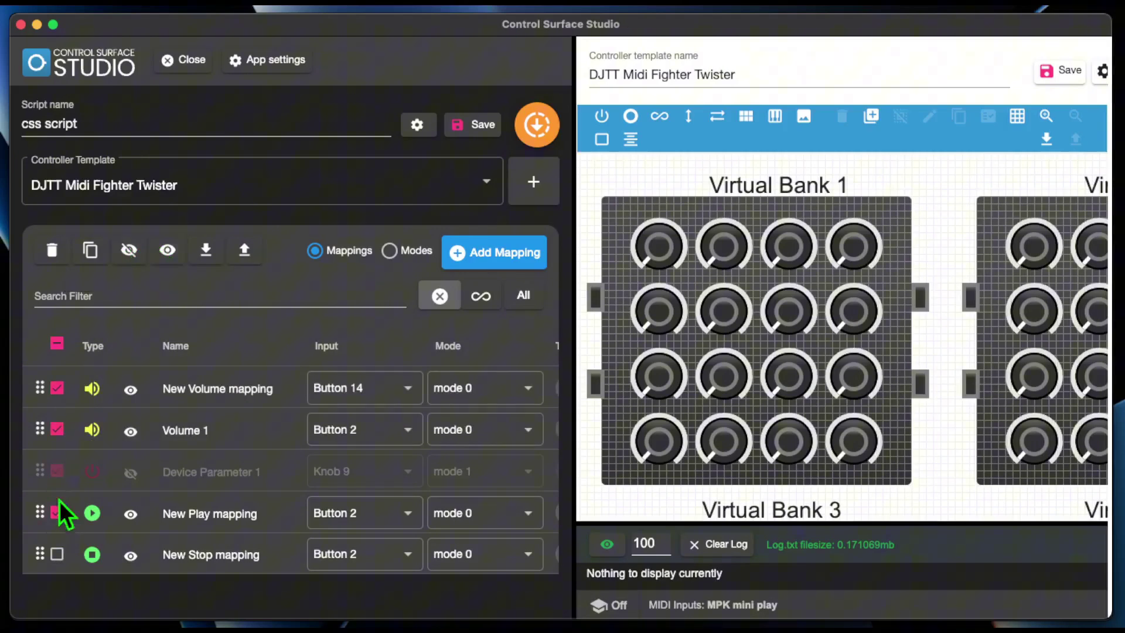
left_click(168, 250)
left_click(130, 251)
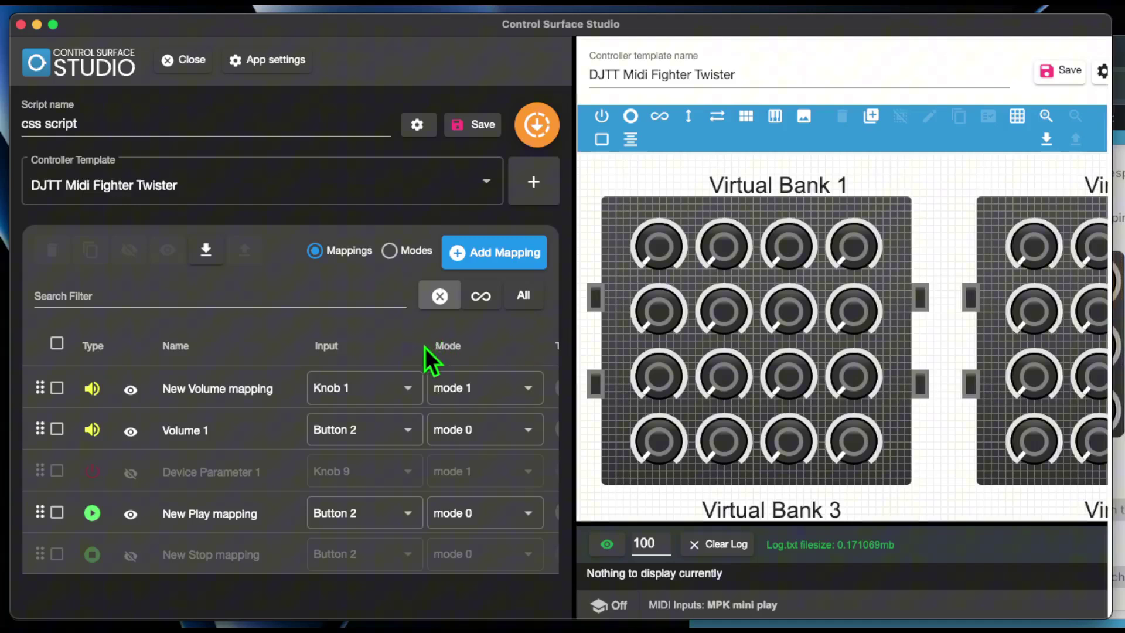
Assign Knob 3 to the New Volume mapping and set it to mode 0.
left_click(388, 394)
left_click(371, 467)
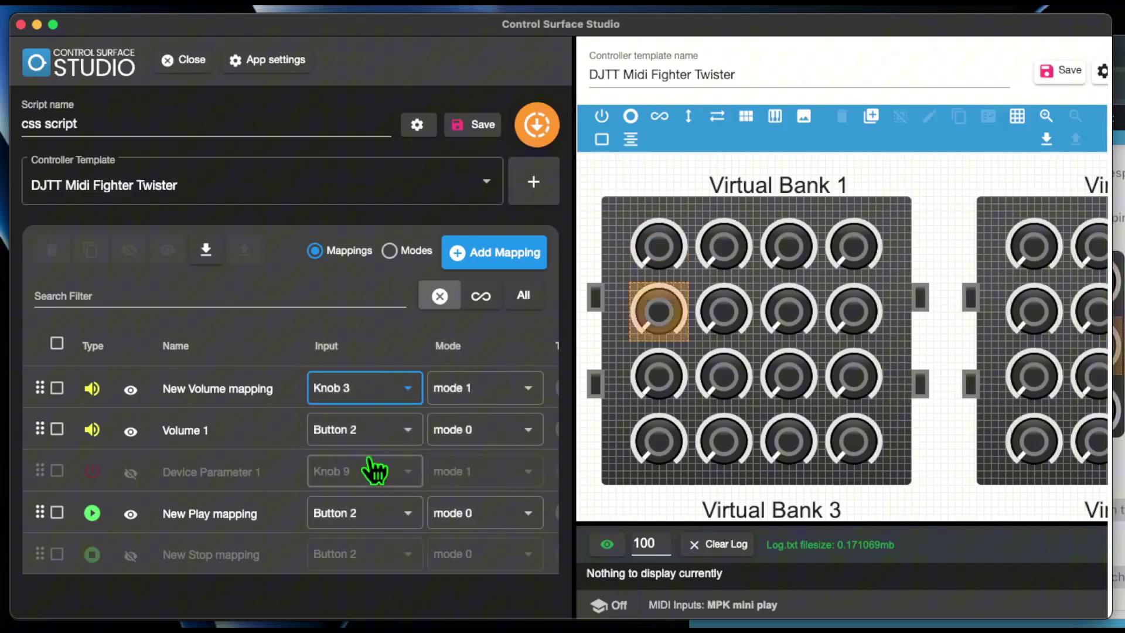
left_click(474, 378)
left_click(473, 378)
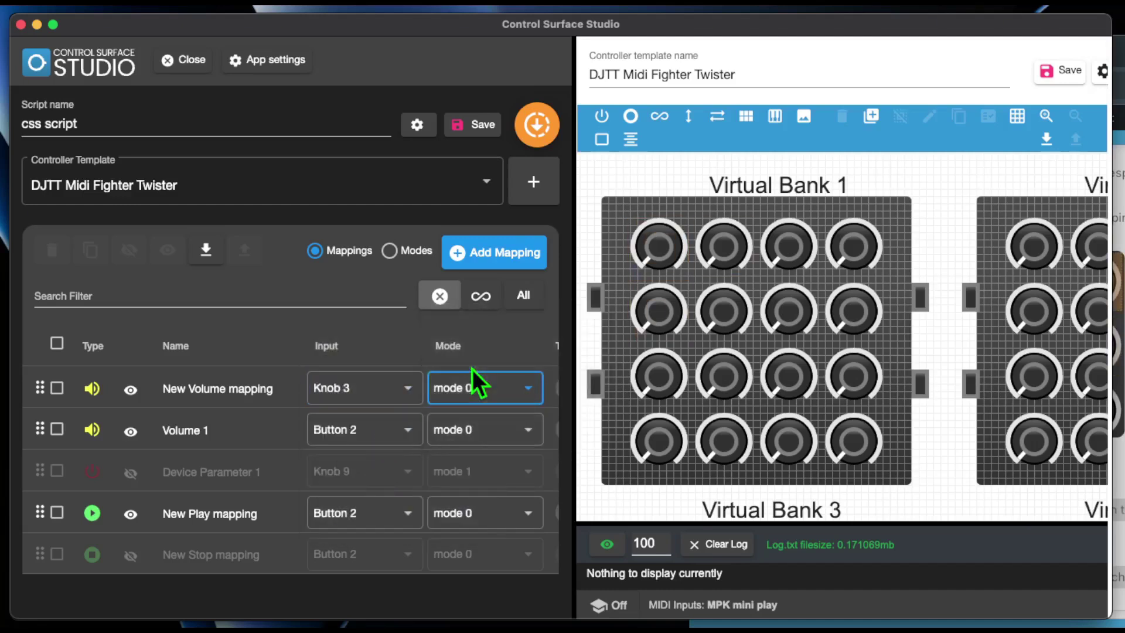
Filter the input list by 'knob' and choose Knob 5 for New Volume mapping.
left_click(407, 395)
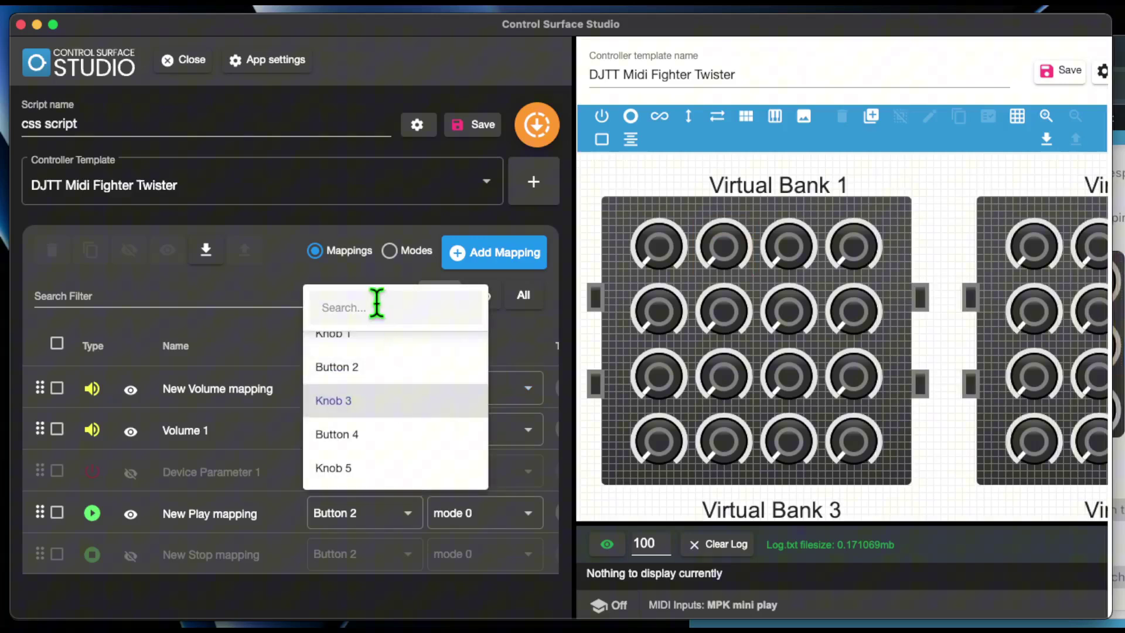
left_click(377, 303)
type("kno")
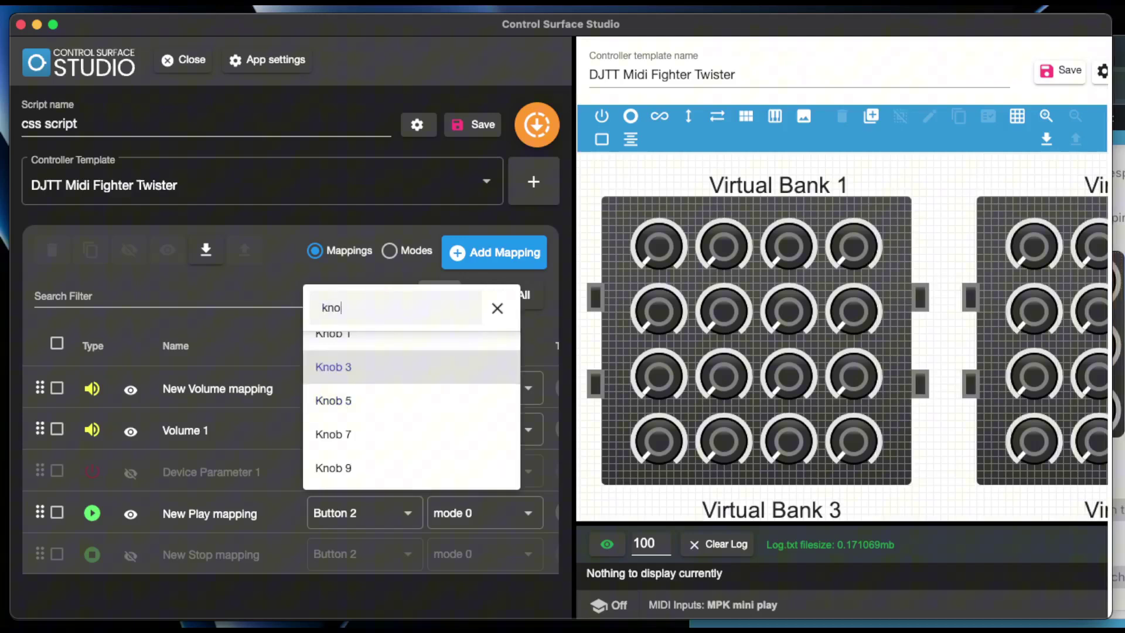
type("b")
left_click(354, 404)
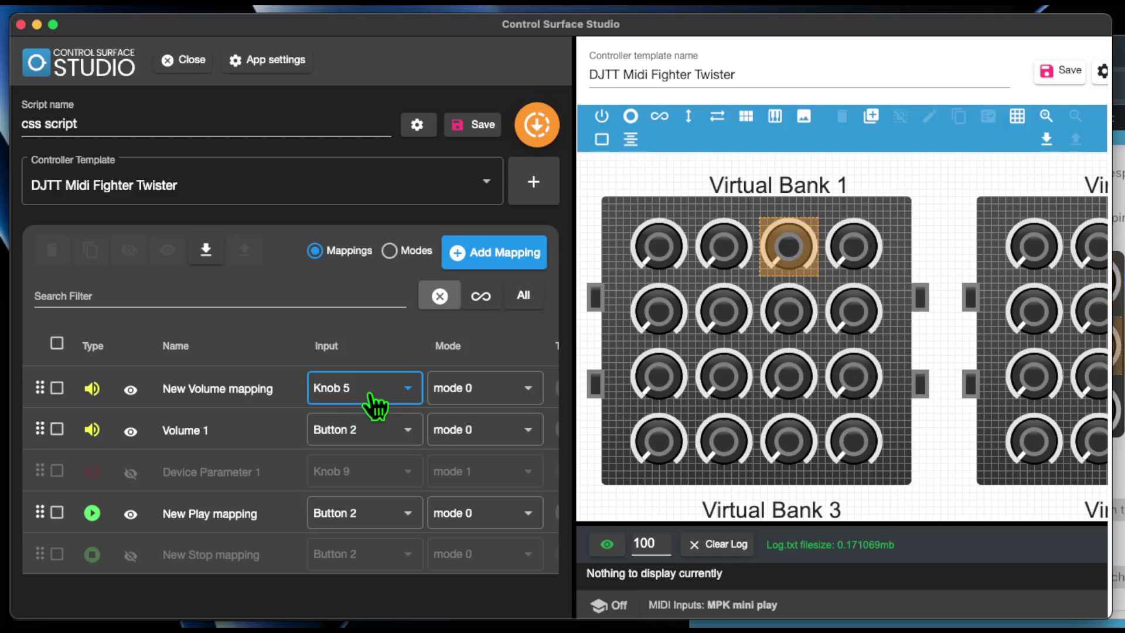
Browse the knob-filtered input list, then close it without changing the input.
left_click(373, 403)
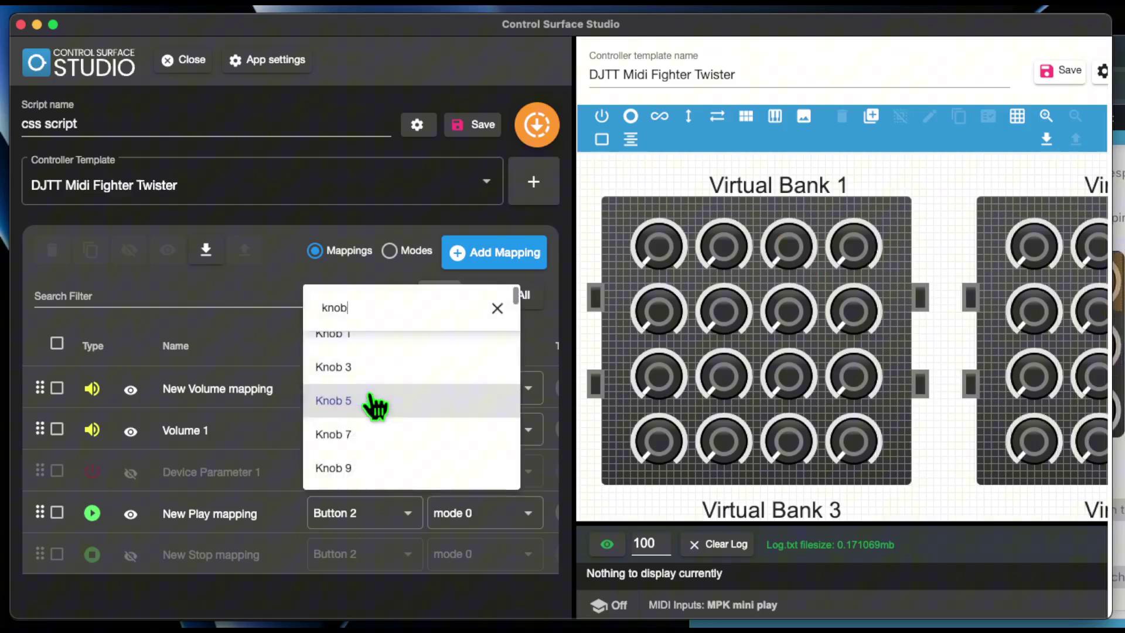
left_click(333, 367)
left_click(369, 432)
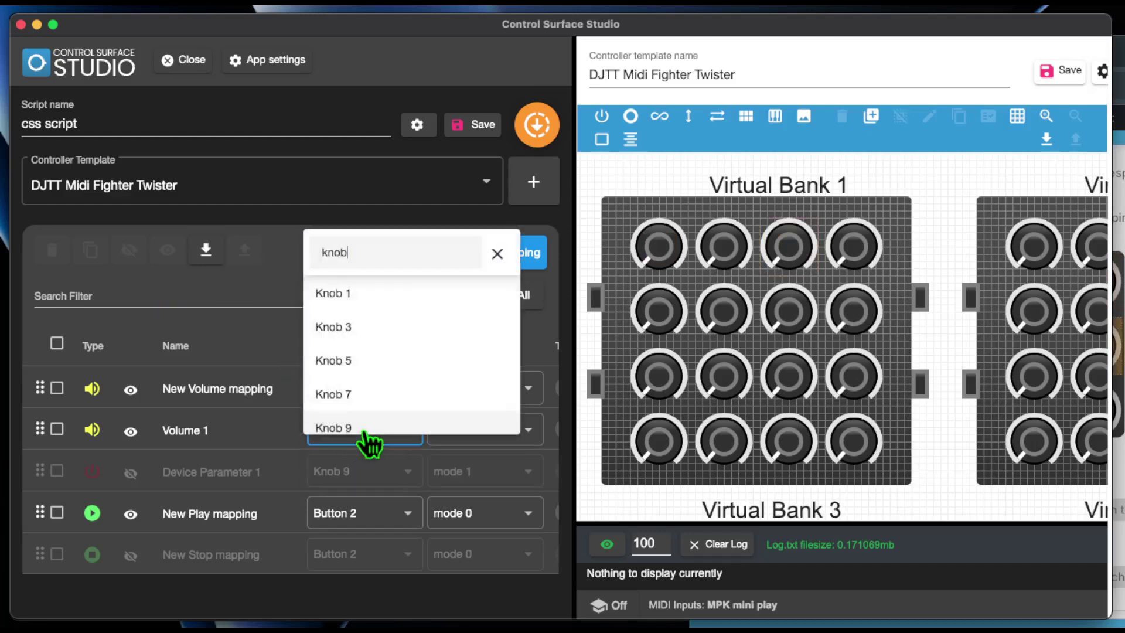
left_click(390, 525)
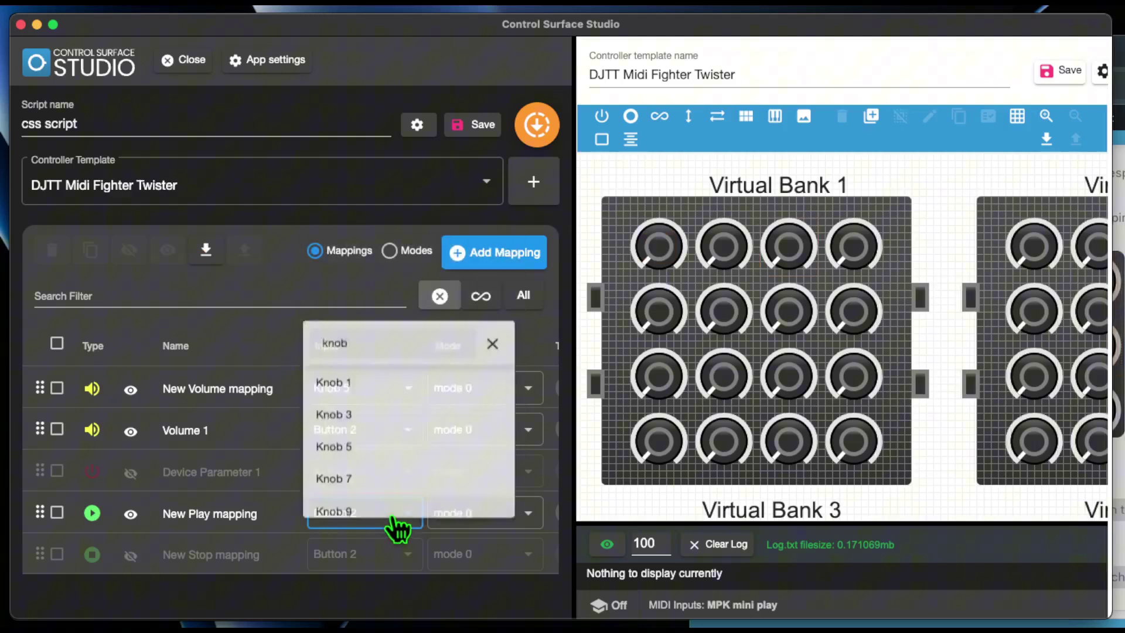
left_click(280, 349)
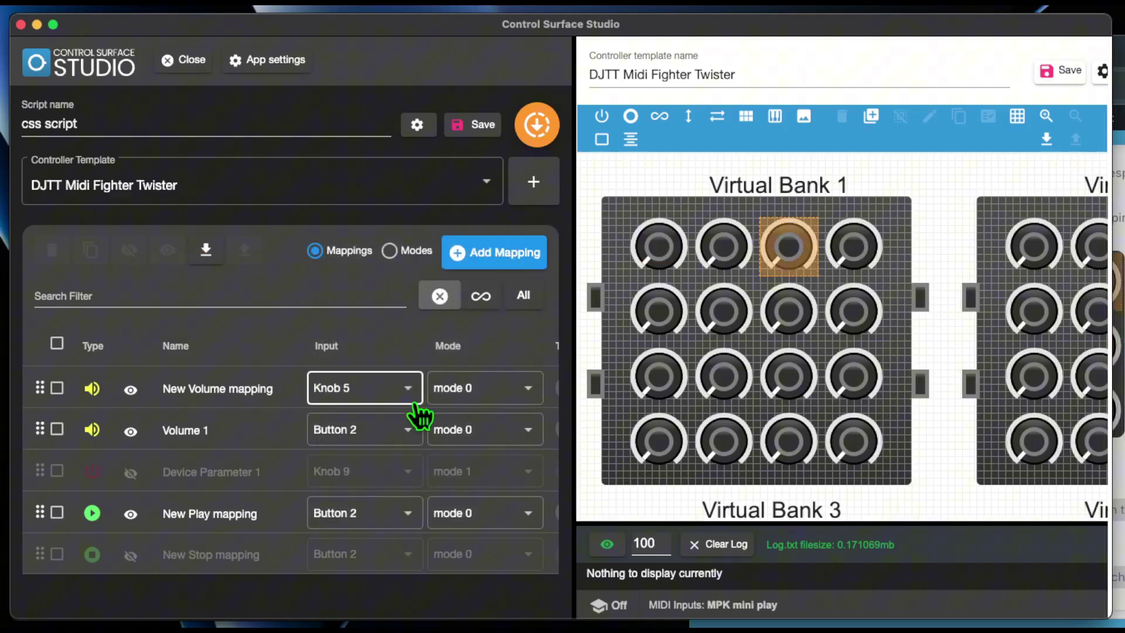
left_click(270, 389)
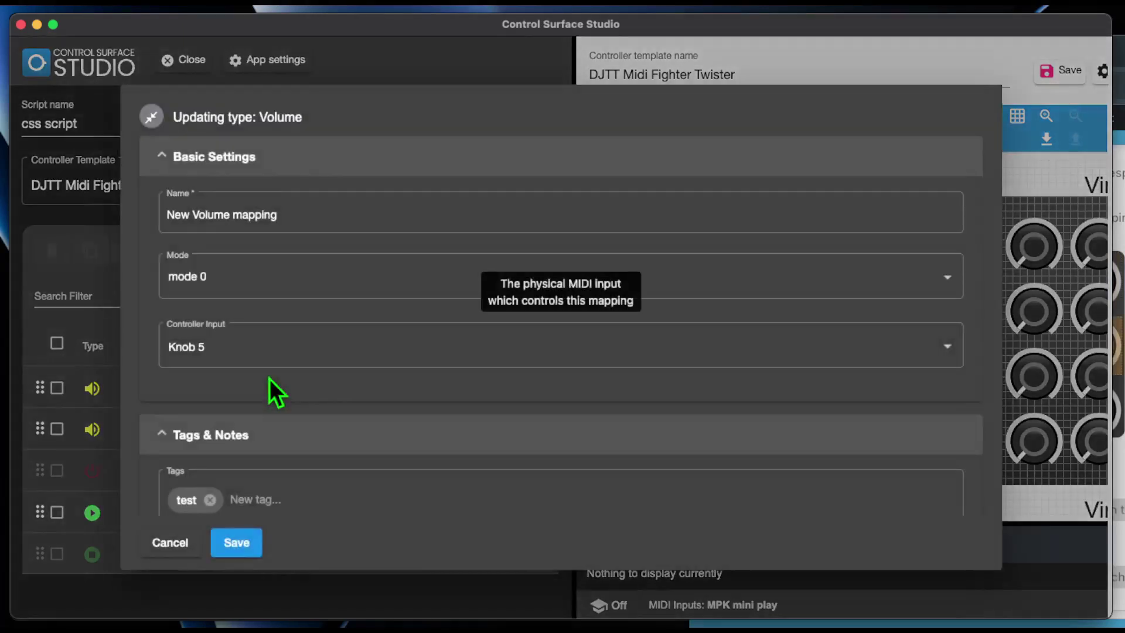
left_click(264, 345)
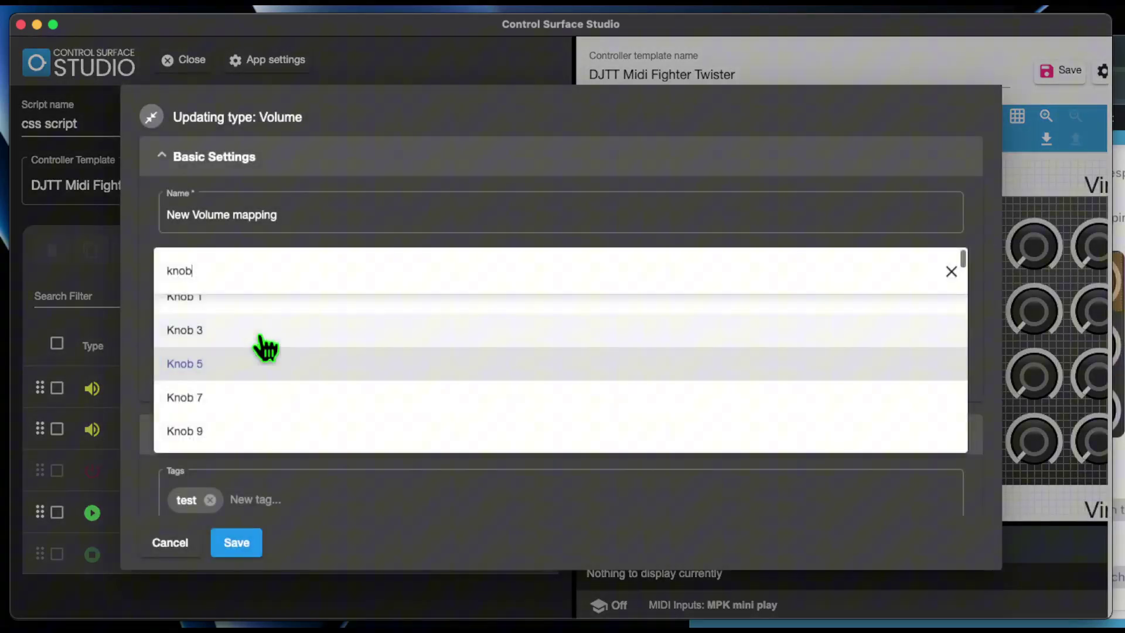
left_click(265, 364)
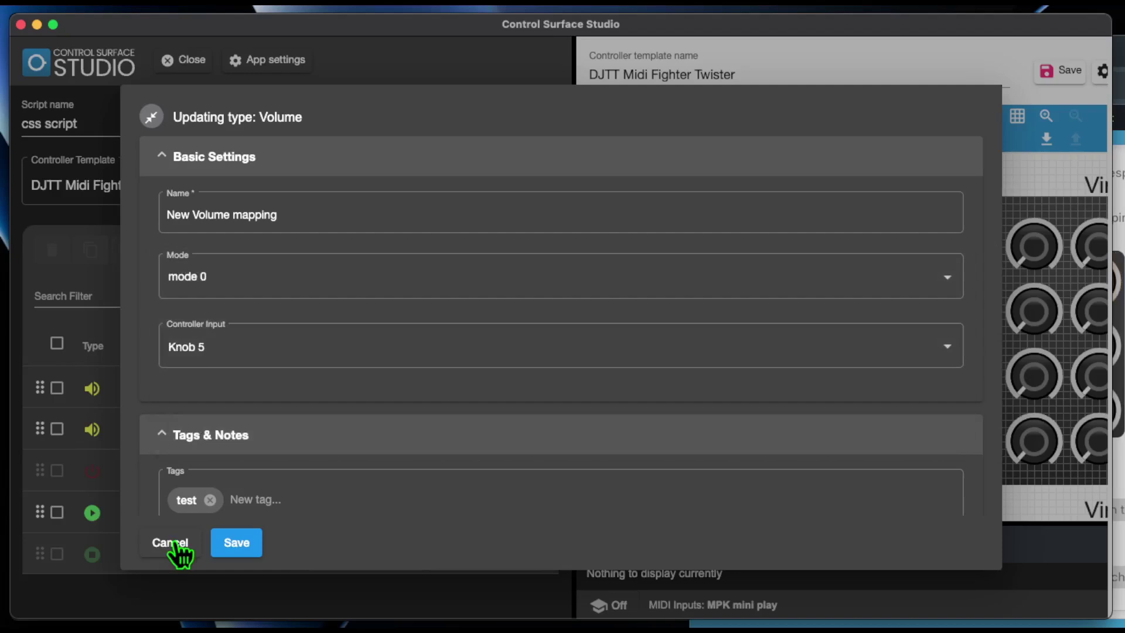
left_click(170, 542)
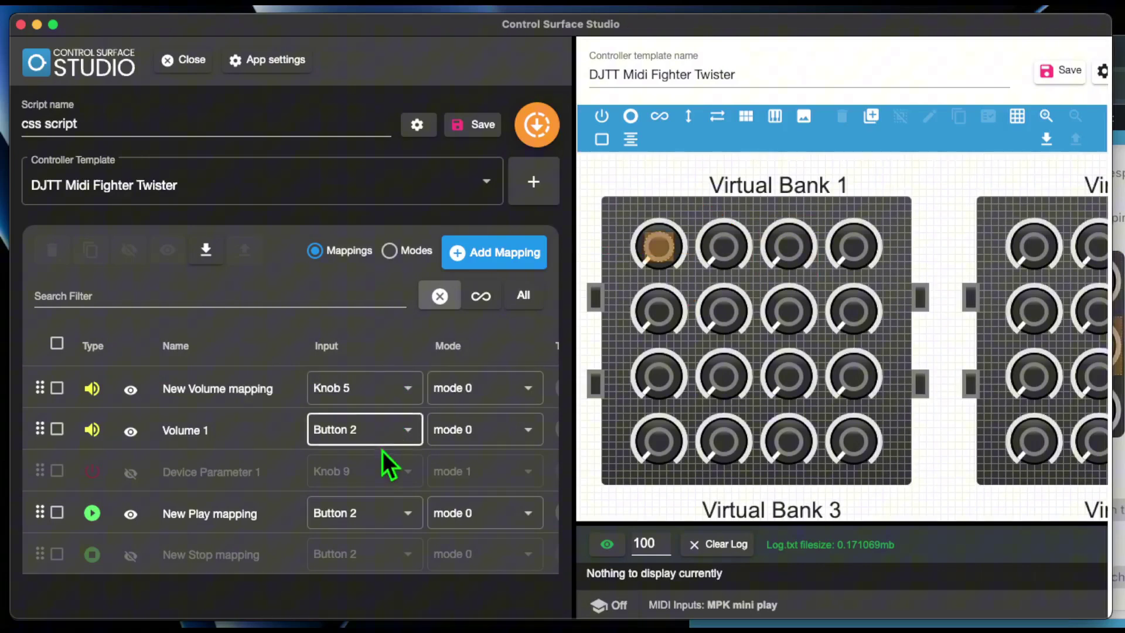
Reselect Knob 5 as the New Volume mapping's input, leaving New Play unchanged.
left_click(380, 521)
left_click(259, 341)
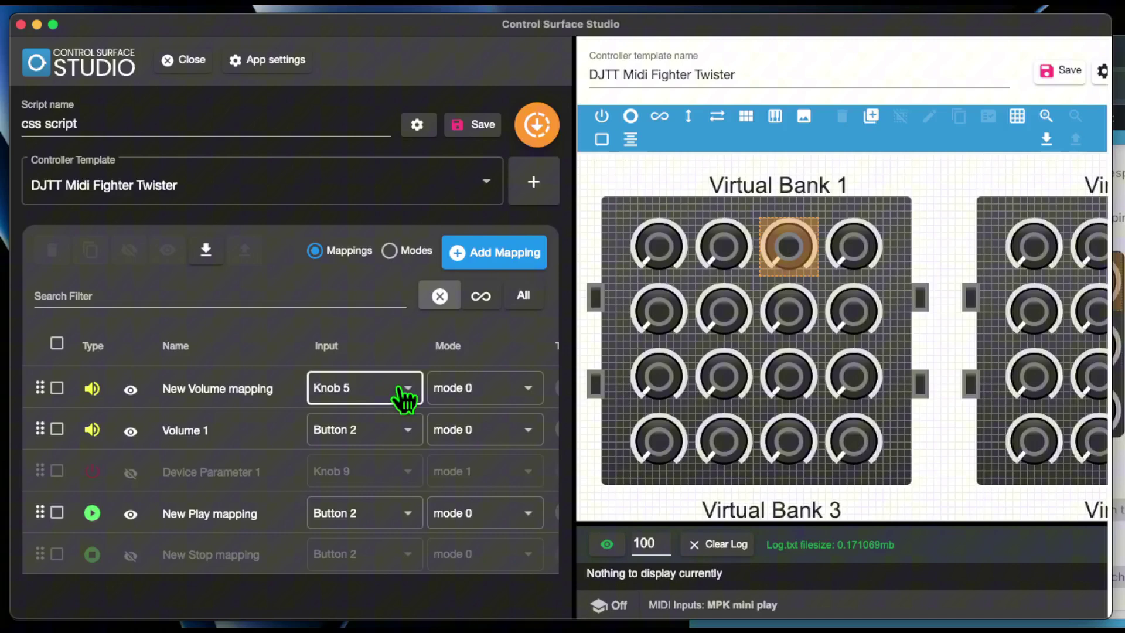
left_click(402, 389)
left_click(402, 388)
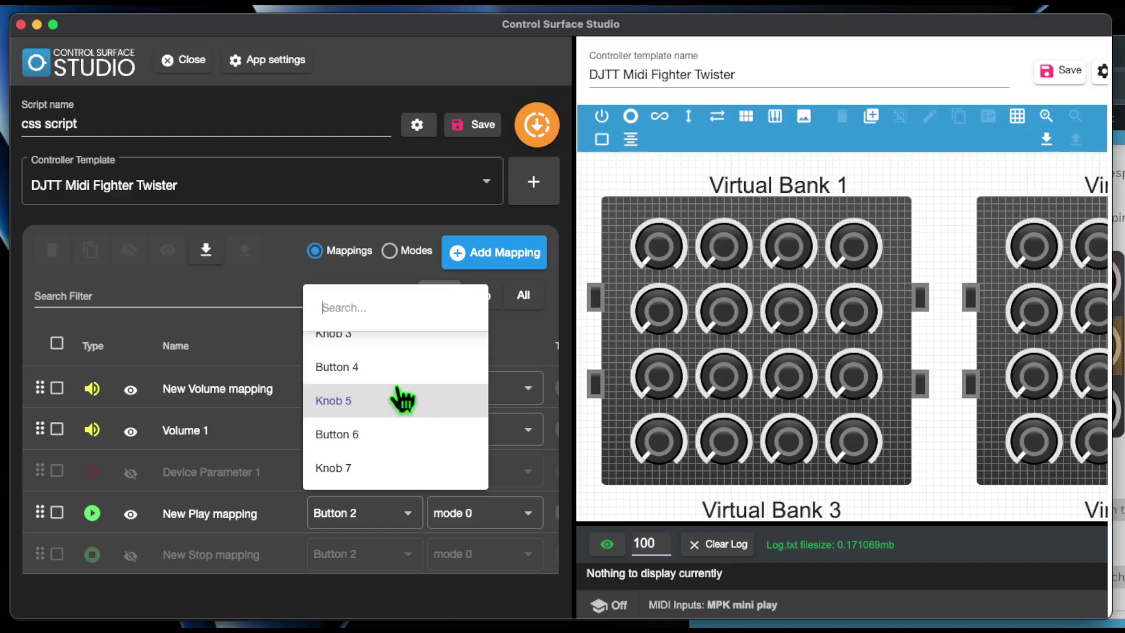
left_click(398, 410)
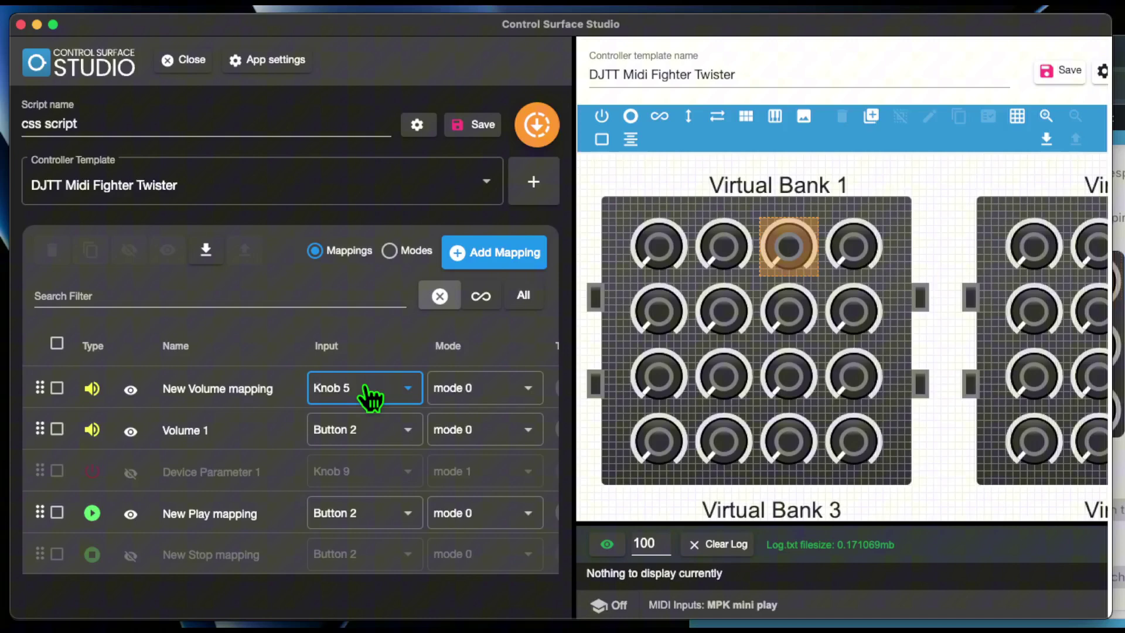
Step the input with the Down key through Button 8, 10, Knob 13, Button 18 to Knob 23.
key("Down")
key("Down")
key("Down")
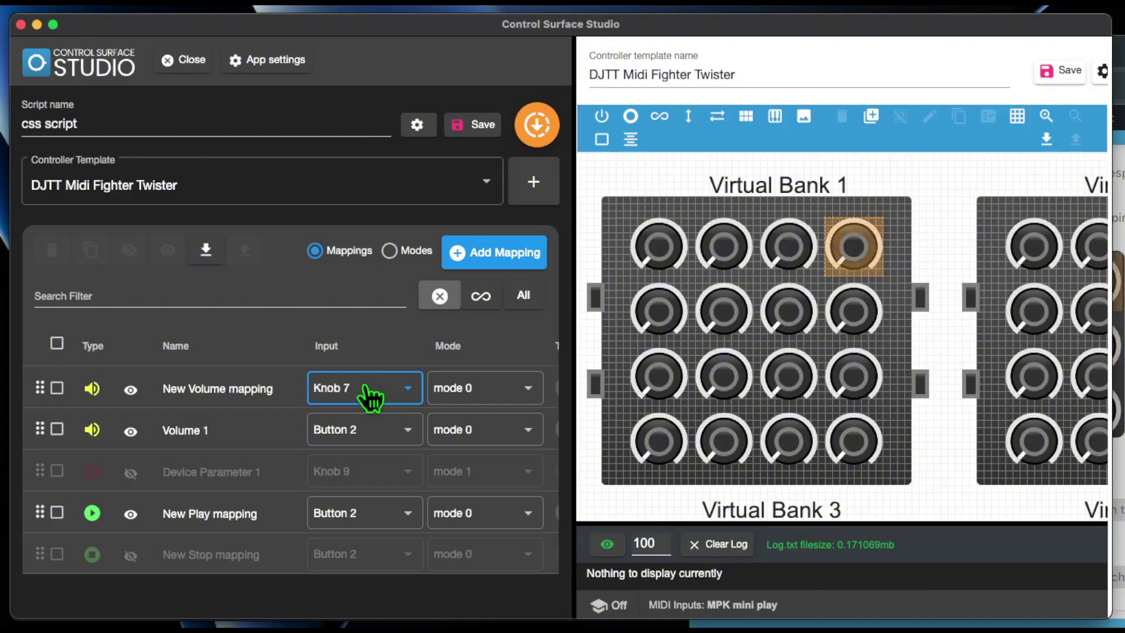
key("Down")
key("Down")
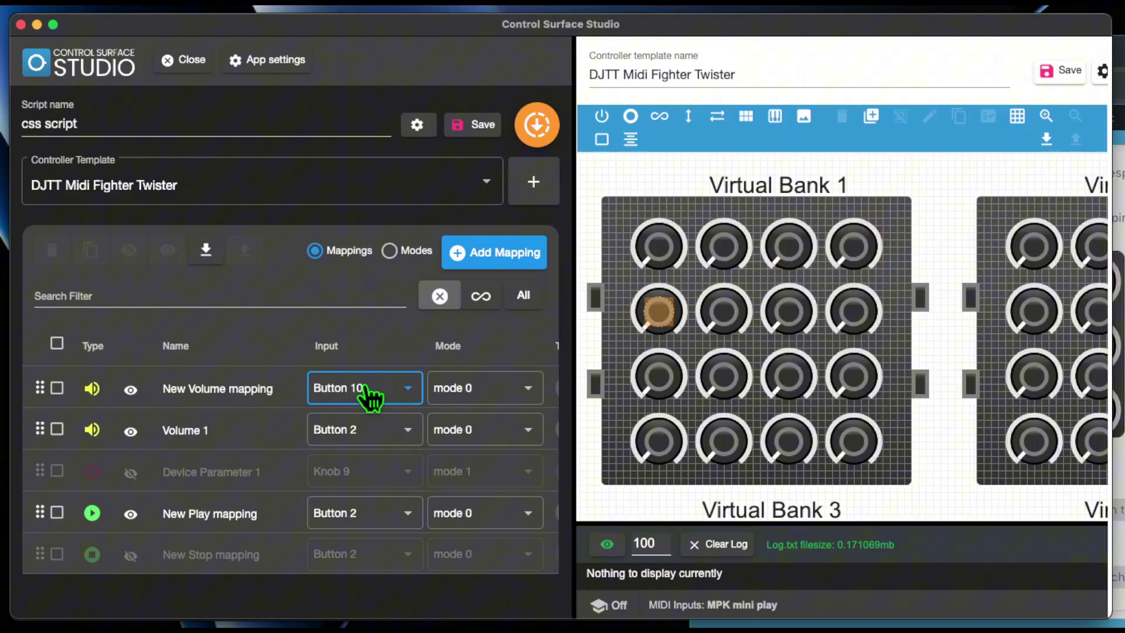
key("Down")
key("Down")
key("Down")
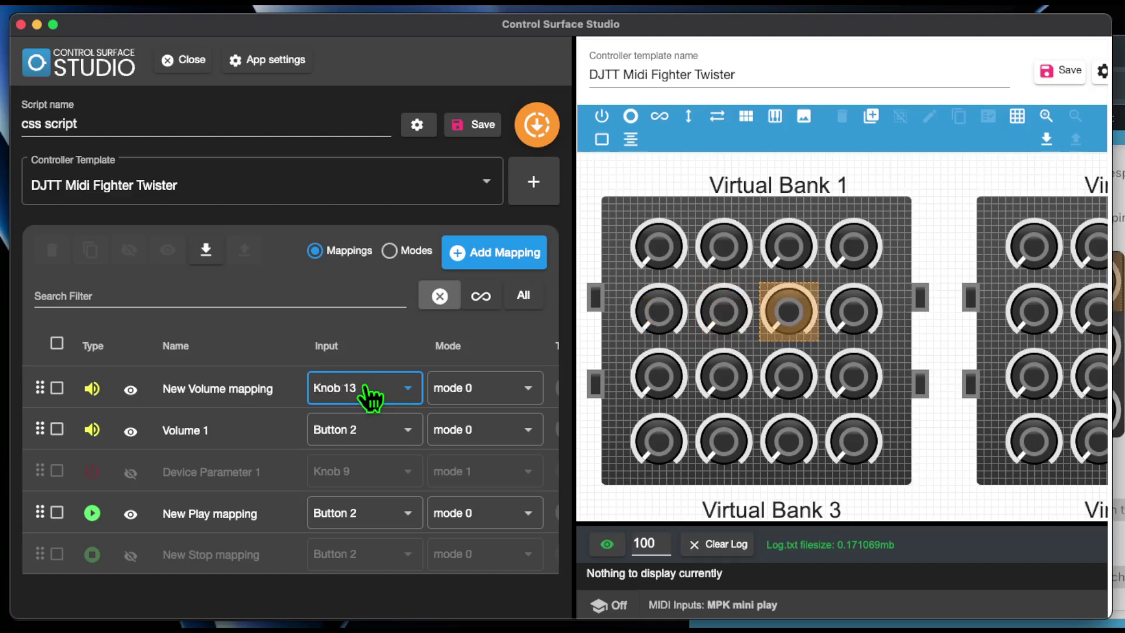
key("Down")
key("Down")
key("Down")
key("Down")
key("Down")
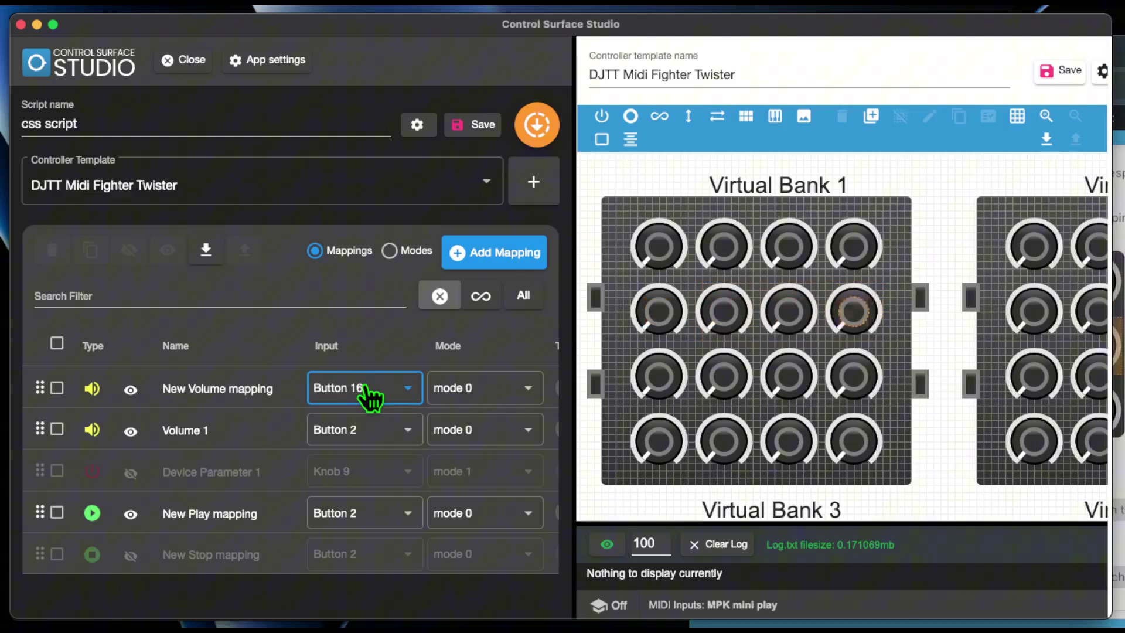
key("Down")
key("Down")
key("Down")
key("Down")
key("Down")
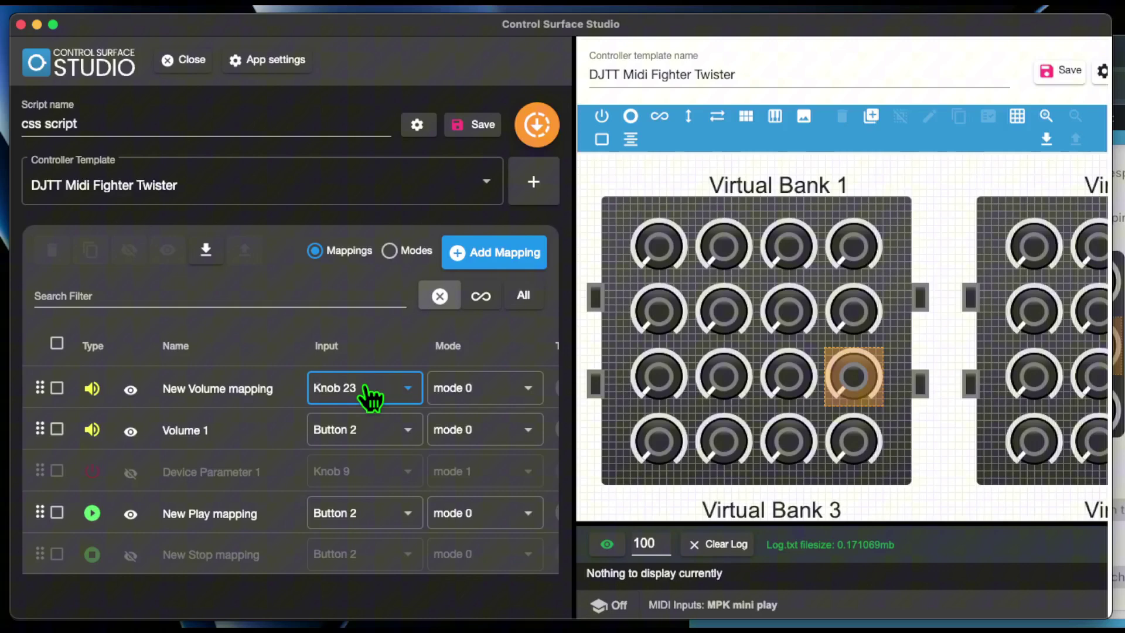
Search 'button', pick Button 24, then arrow-key down to Button 4.
left_click(375, 394)
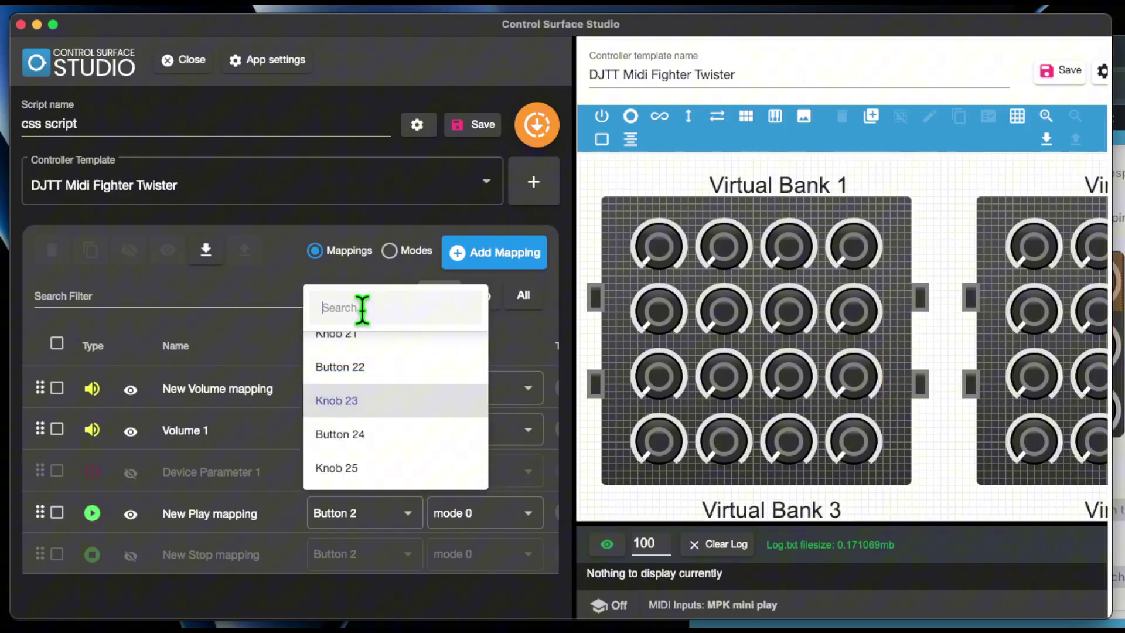
type("button")
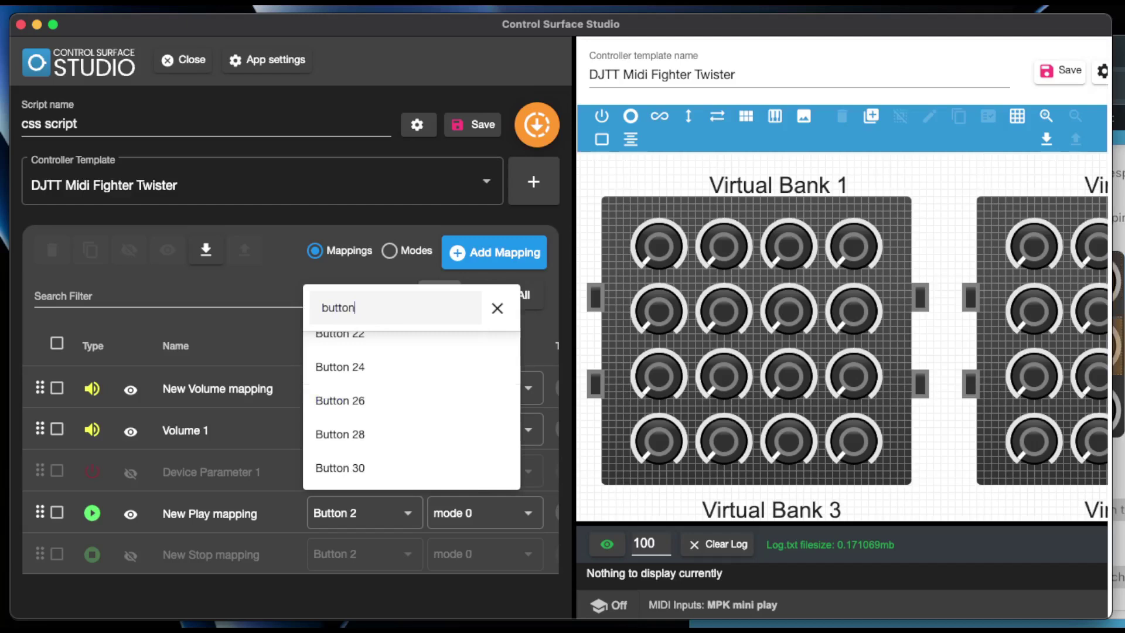
left_click(364, 365)
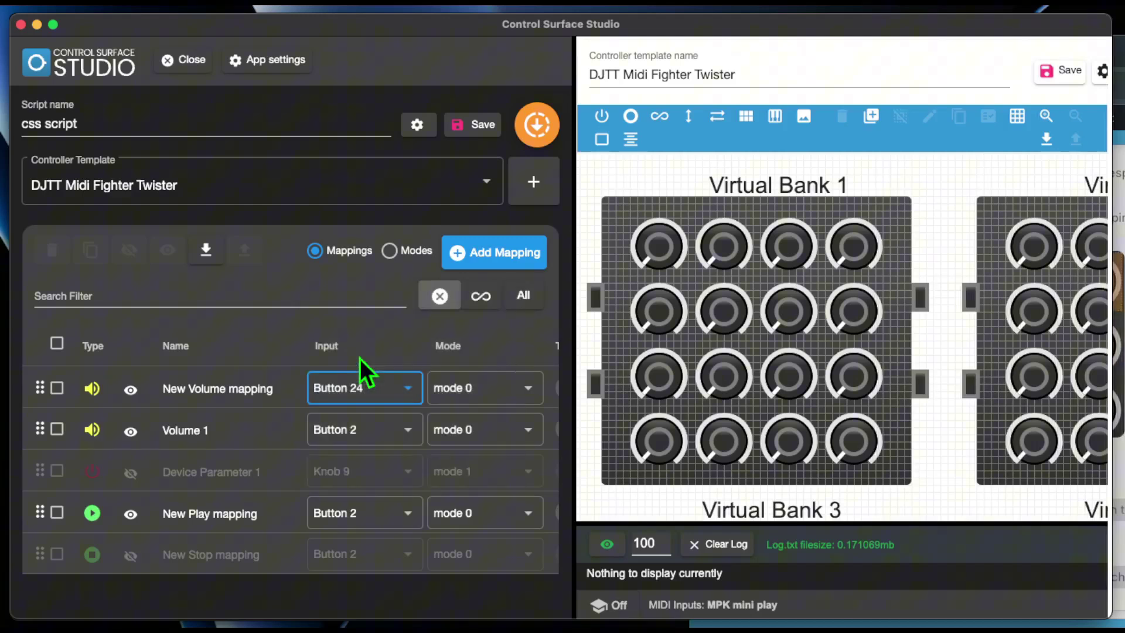
key("Down")
key("Down")
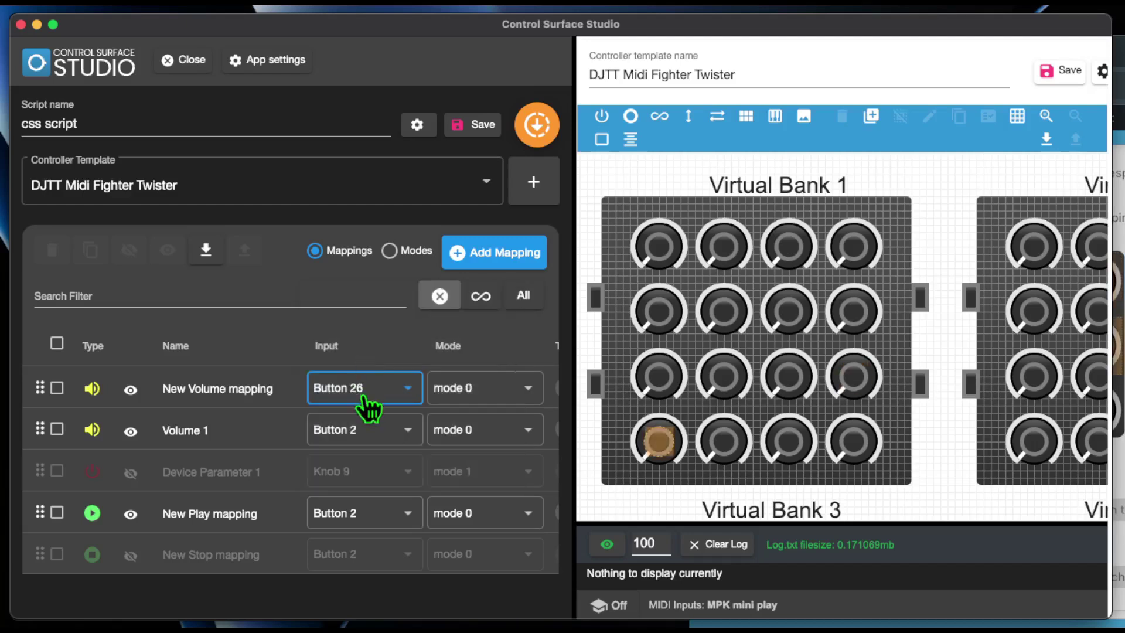
key("Up")
key("Up")
key("Up")
key("Up")
key("Up")
key("Up")
key("Up")
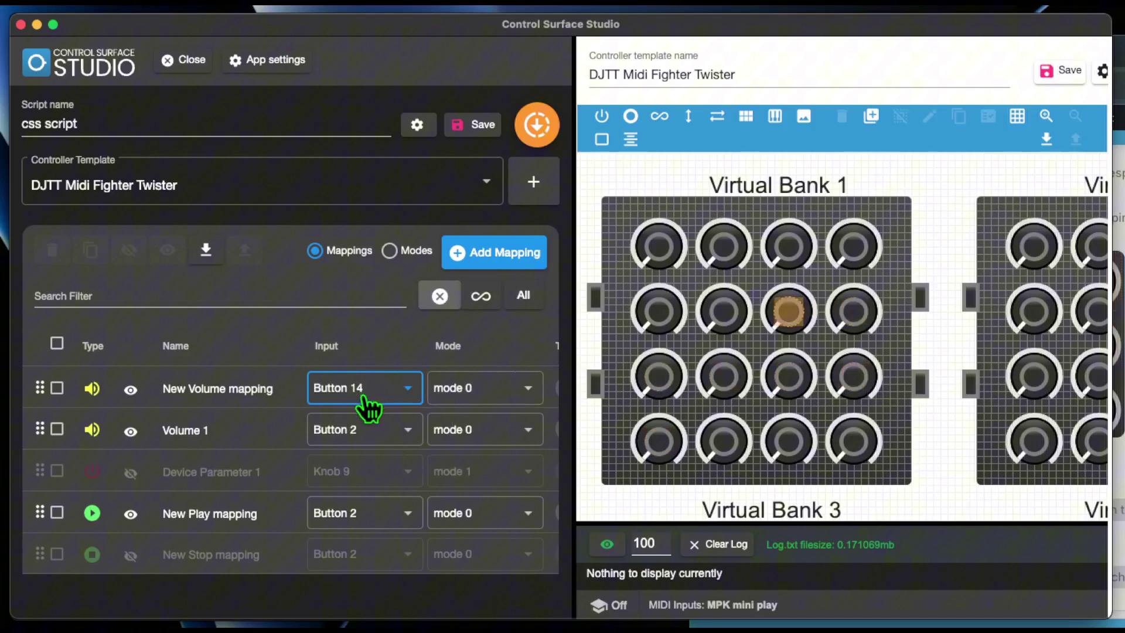
key("Up")
key("Up")
key("Up")
key("Up")
key("Up")
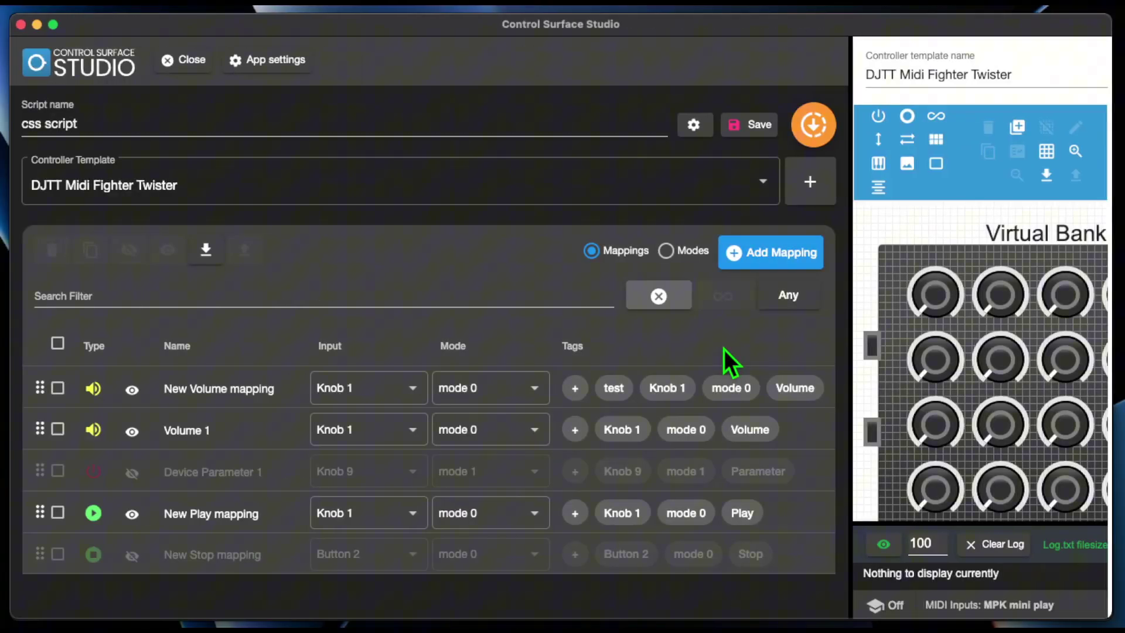
Filter mappings by 'Knob 1, mode 0, Volume', toggling matching from Any to All and back.
mouse_move(470, 308)
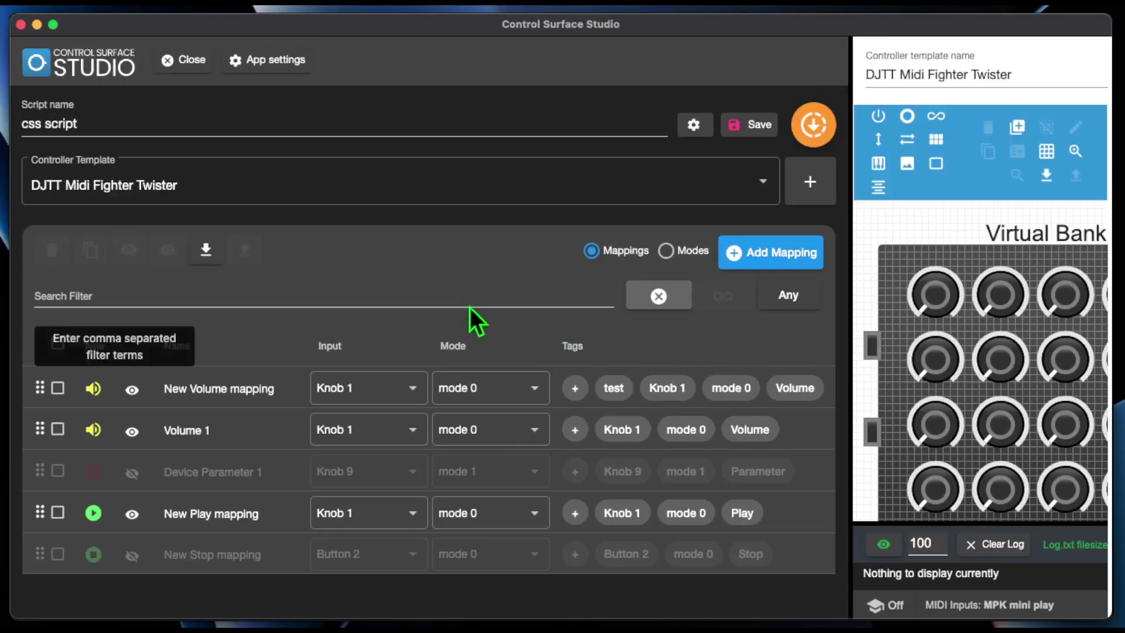
left_click(448, 291)
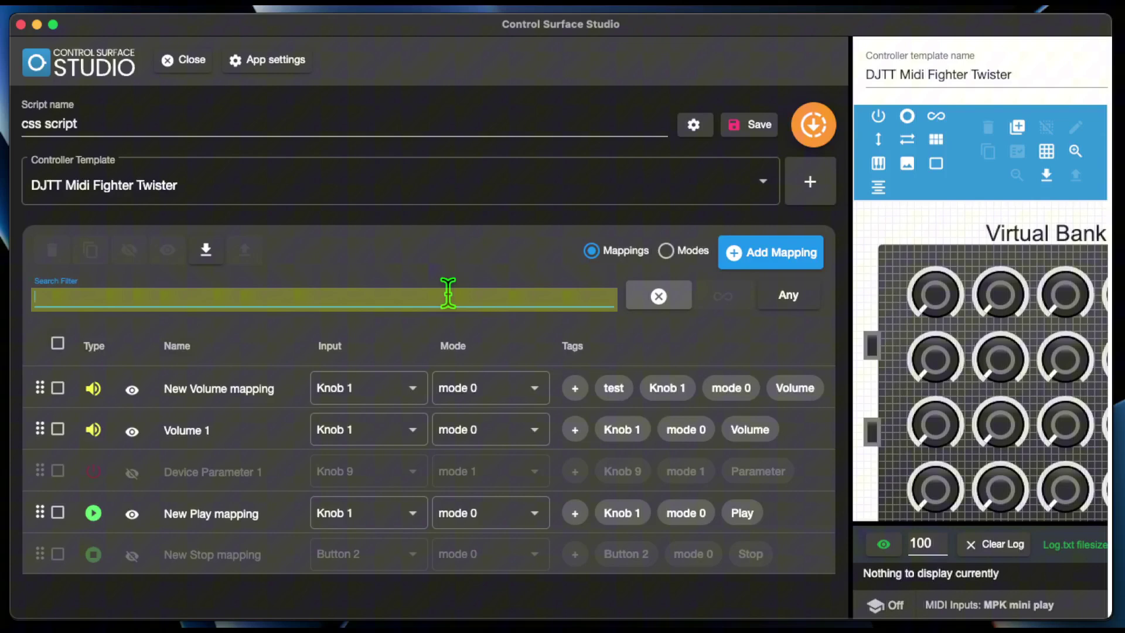
type("Knob 1, mode 0, Volume")
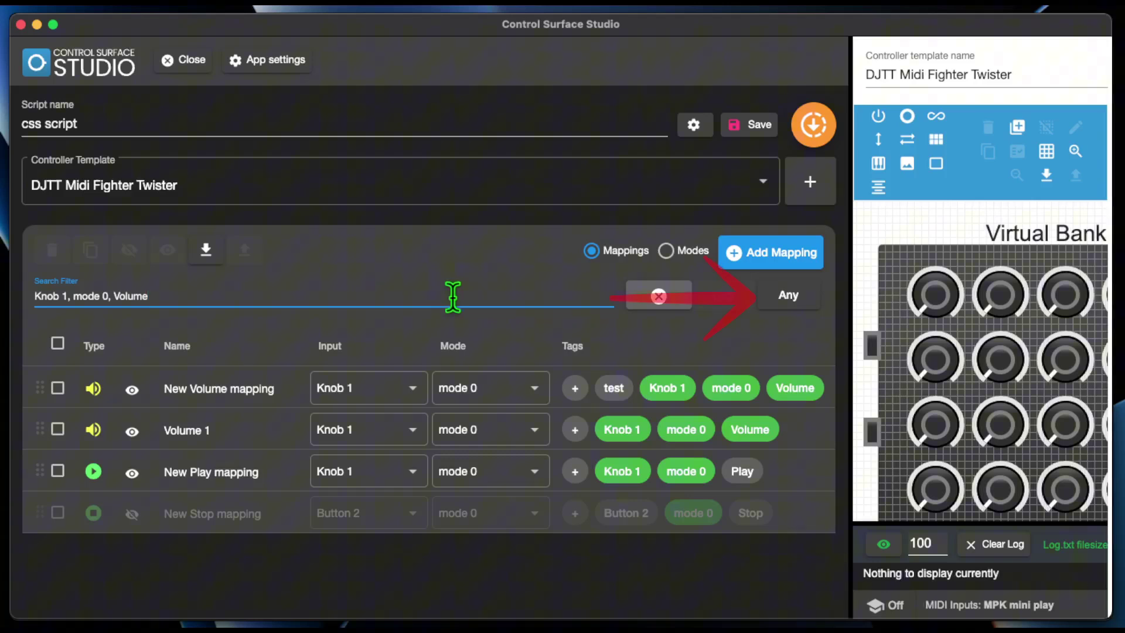
left_click(800, 299)
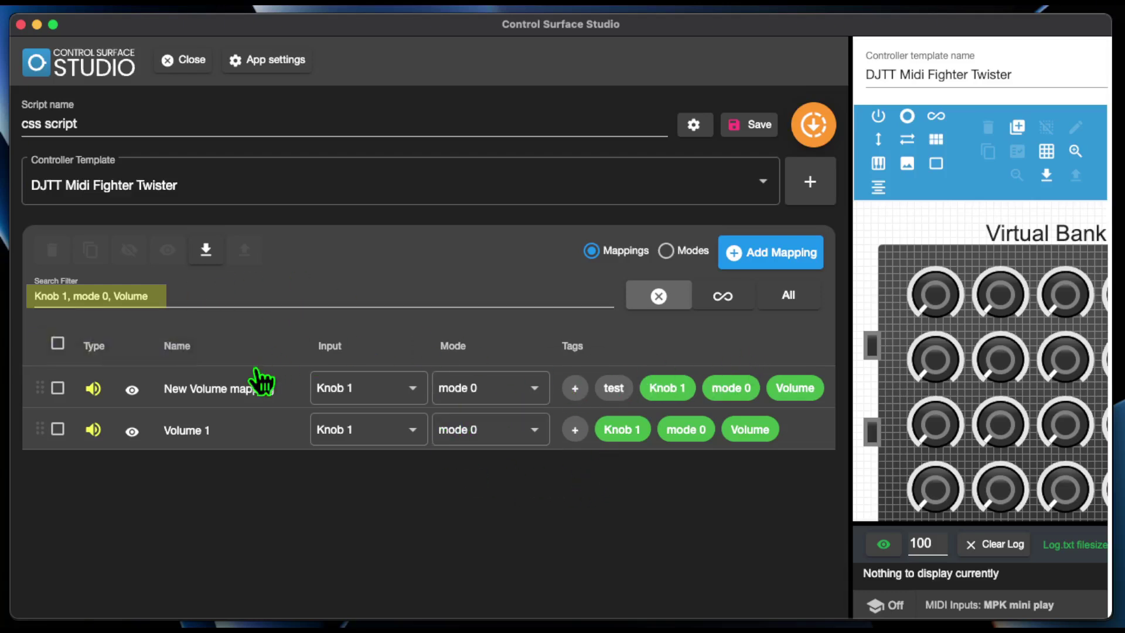
left_click(789, 296)
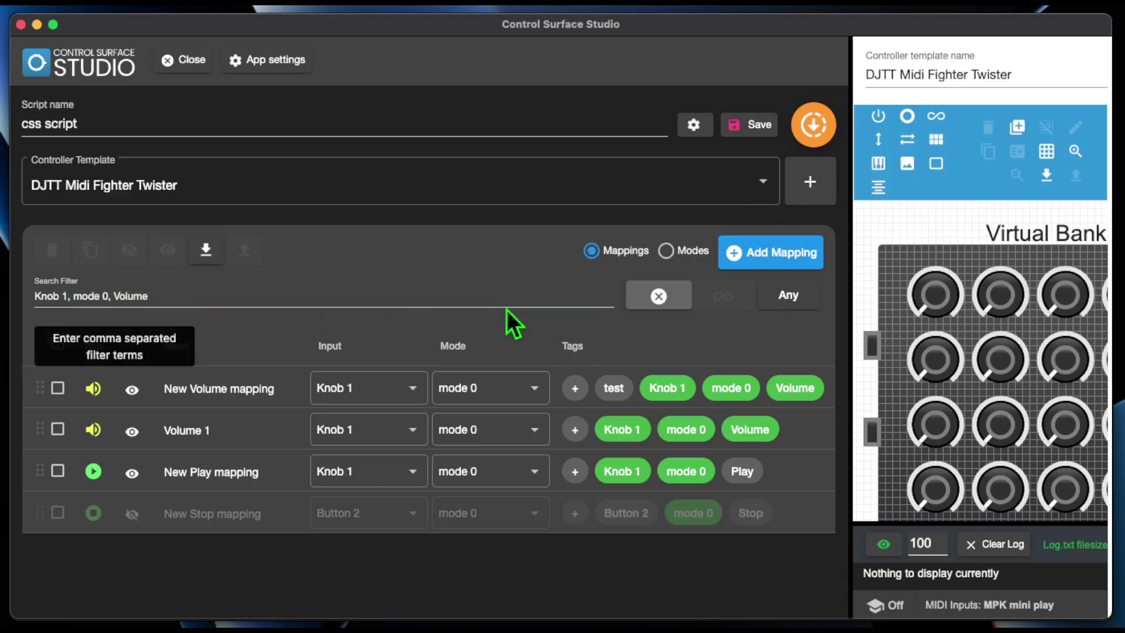
Clear the mapping search filter so all five mappings, including Device Parameter 1, reappear.
left_click(659, 296)
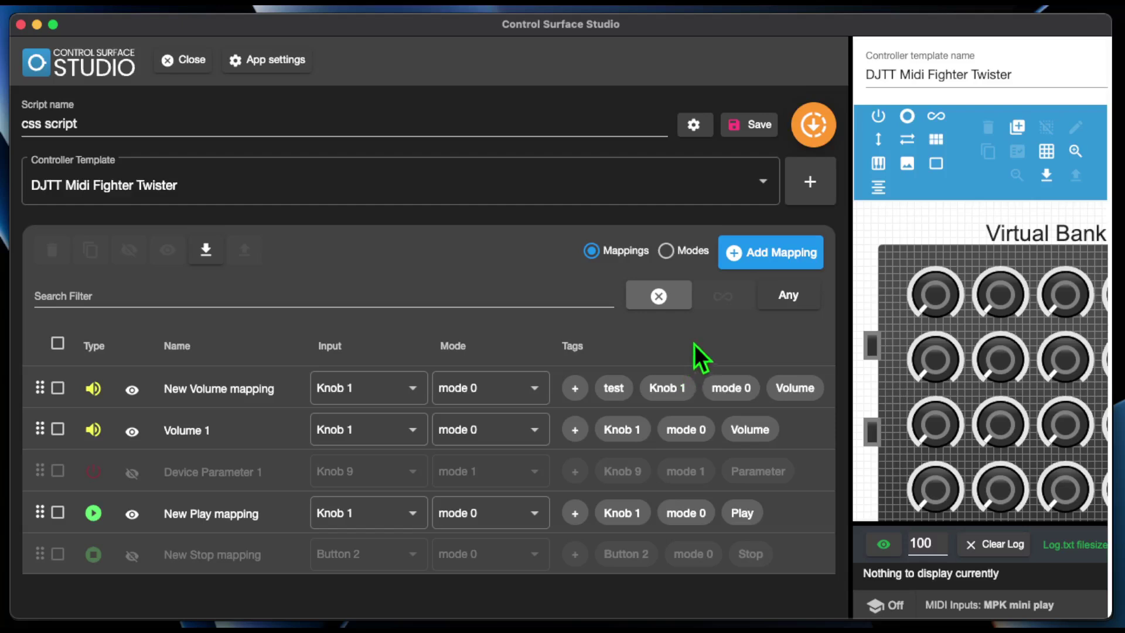
Switch search matching to All terms, then cycle enabled-only, disabled-only and back to all mappings.
left_click(783, 300)
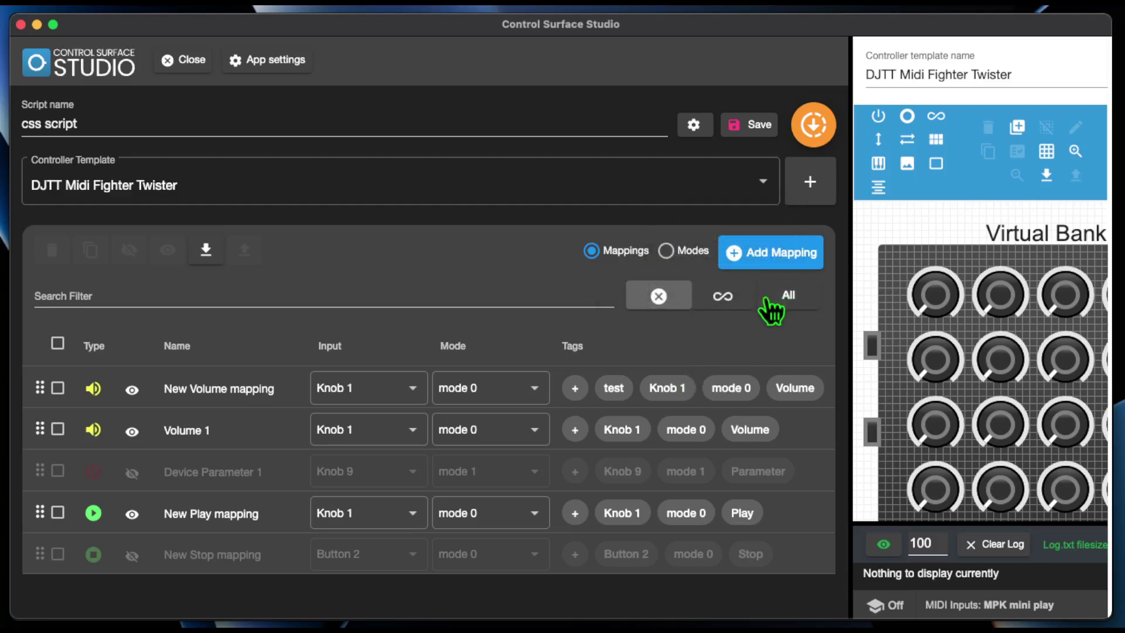
left_click(719, 301)
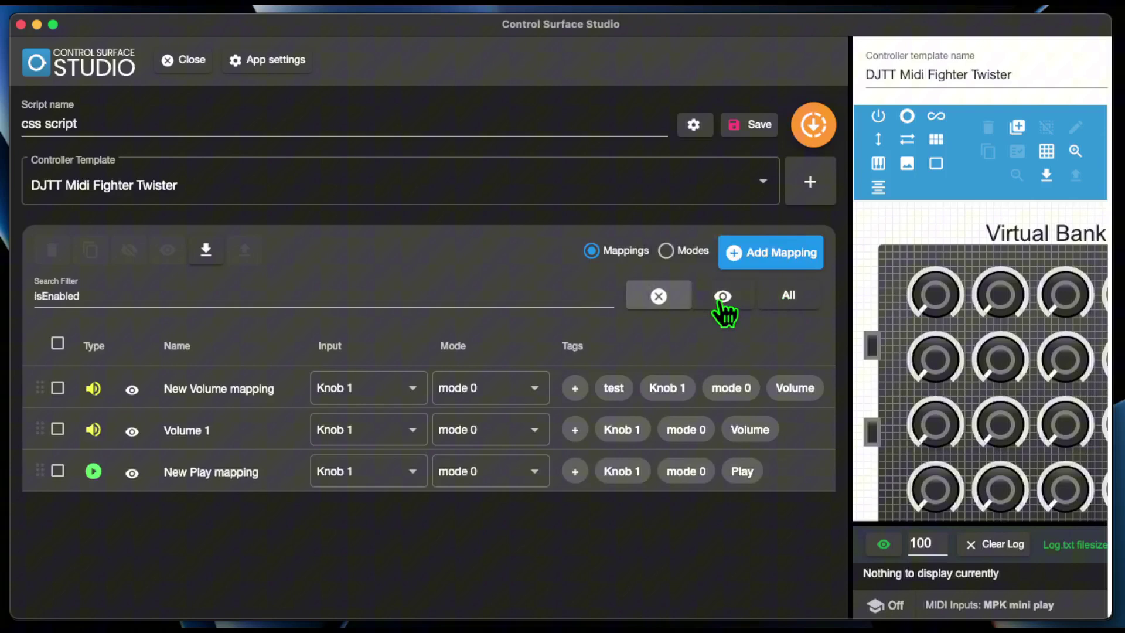
left_click(721, 300)
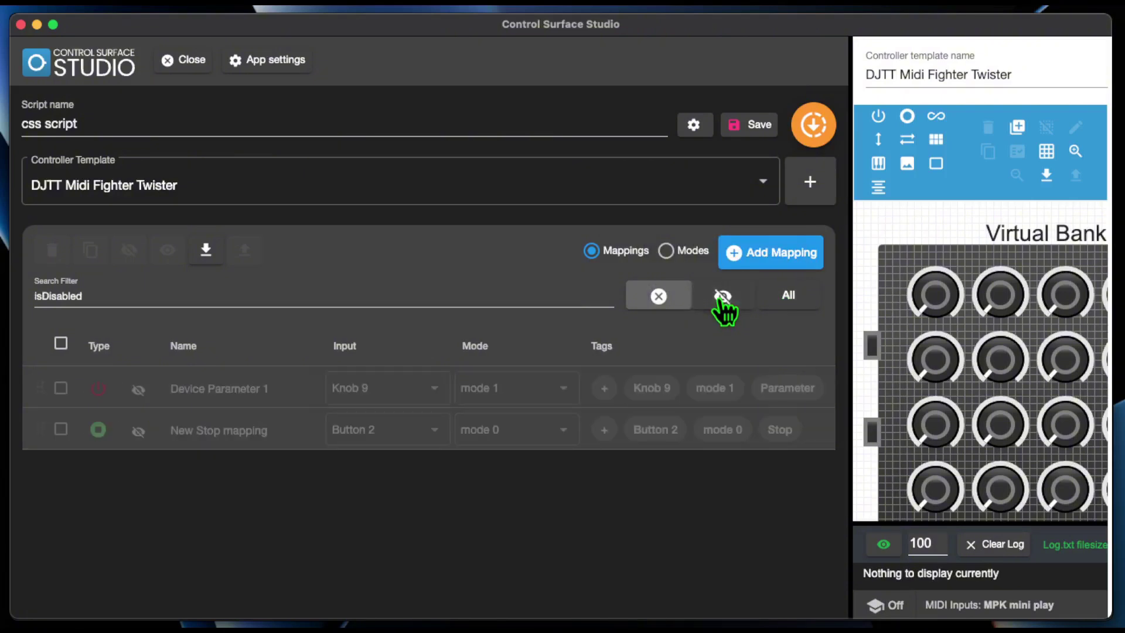
left_click(723, 300)
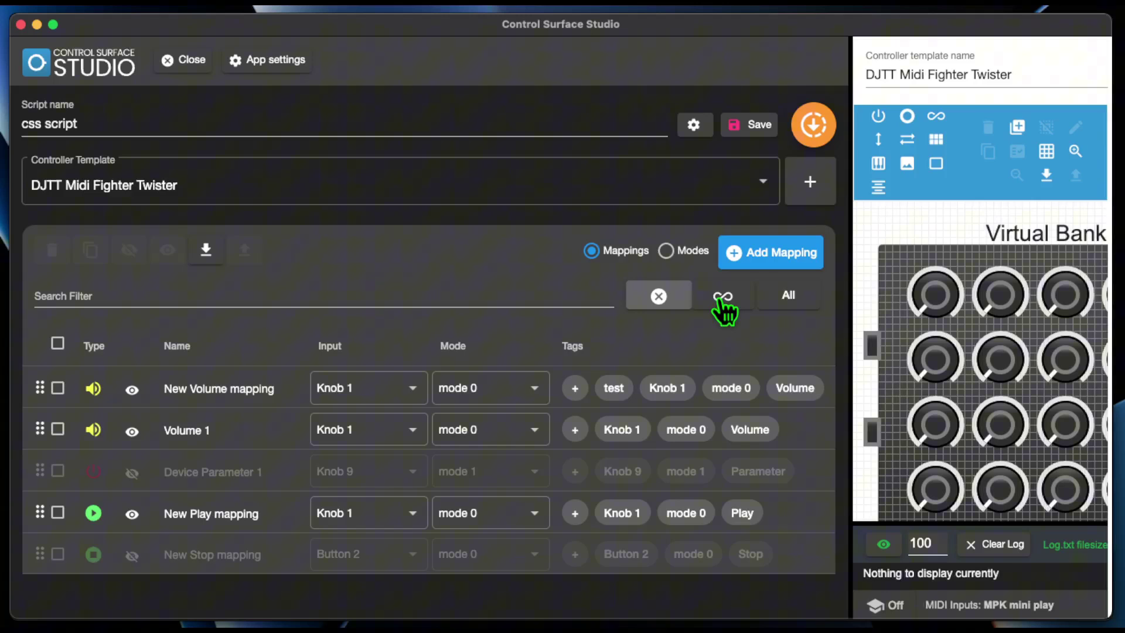
left_click(723, 300)
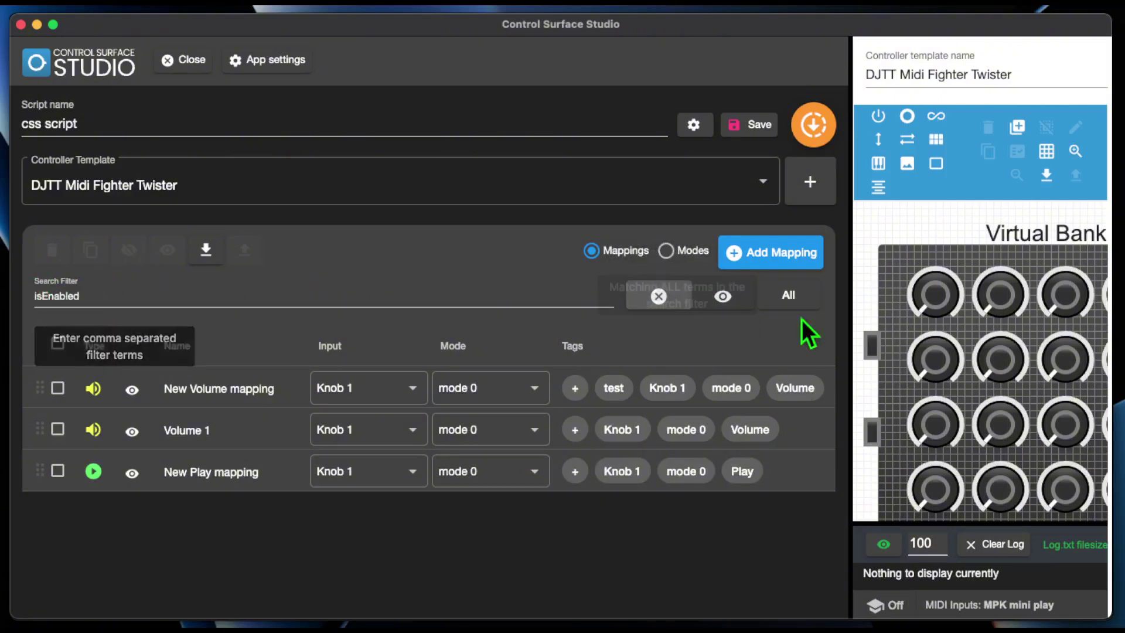
left_click(725, 300)
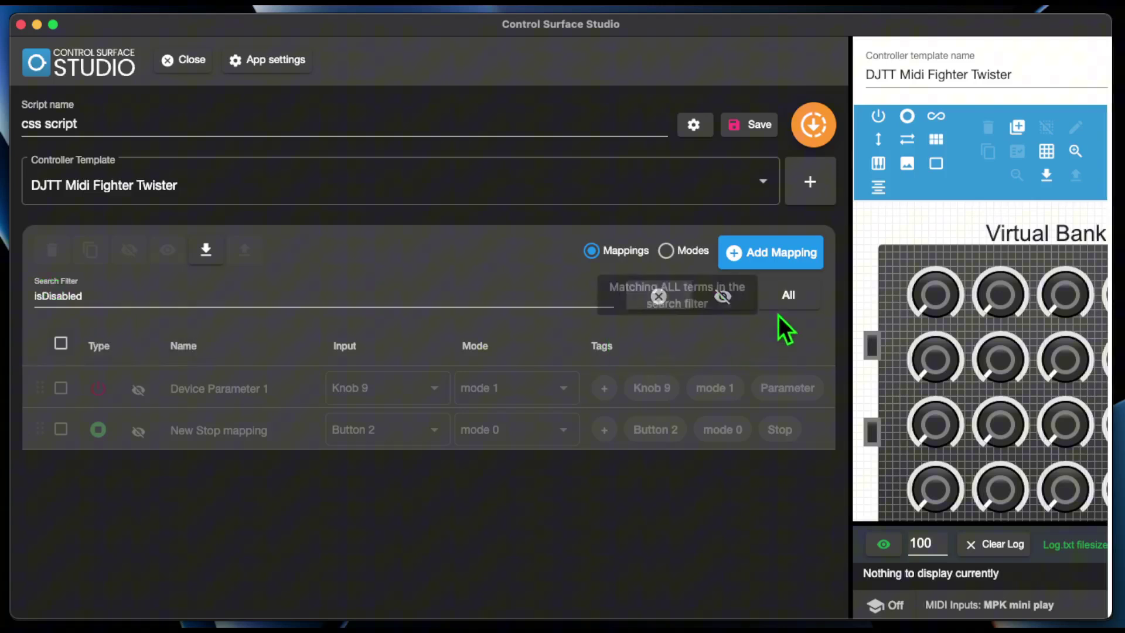
left_click(724, 297)
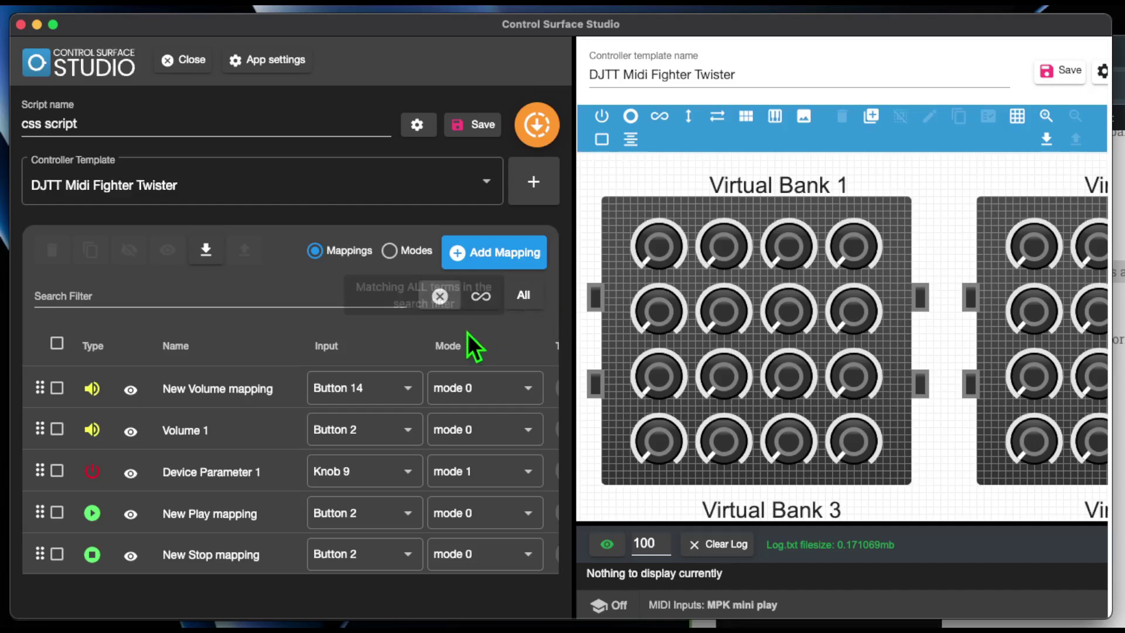
Open the New Volume mapping and collapse its Tags & Notes and Track selection sections.
left_click(224, 388)
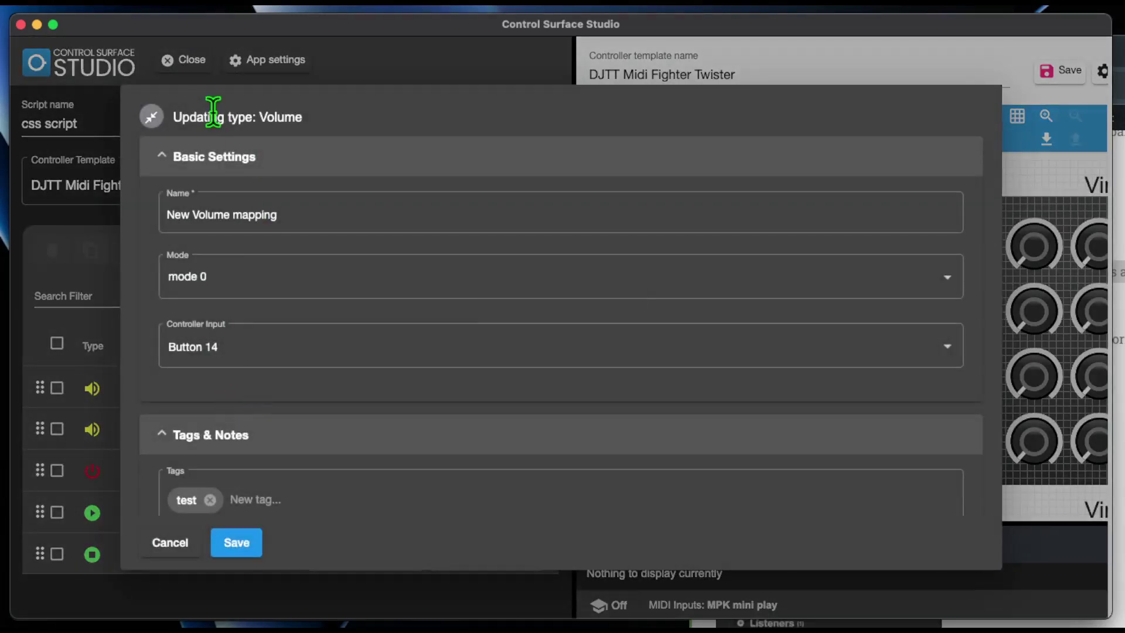
scroll(244, 432, "down", 5)
scroll(246, 432, "down", 1)
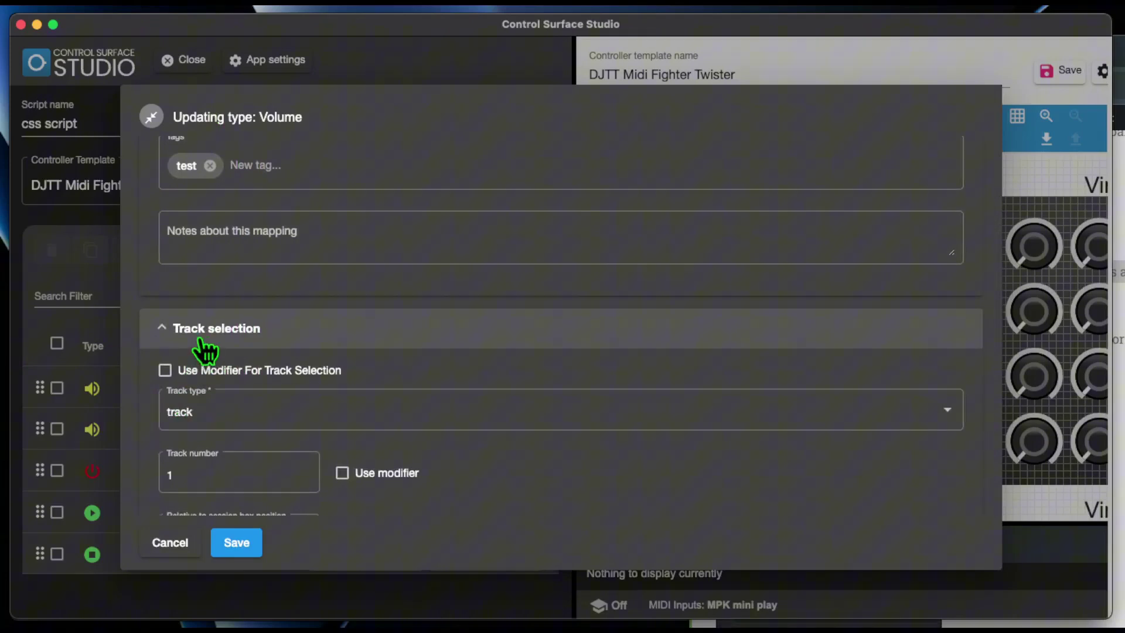
scroll(202, 346, "up", 5)
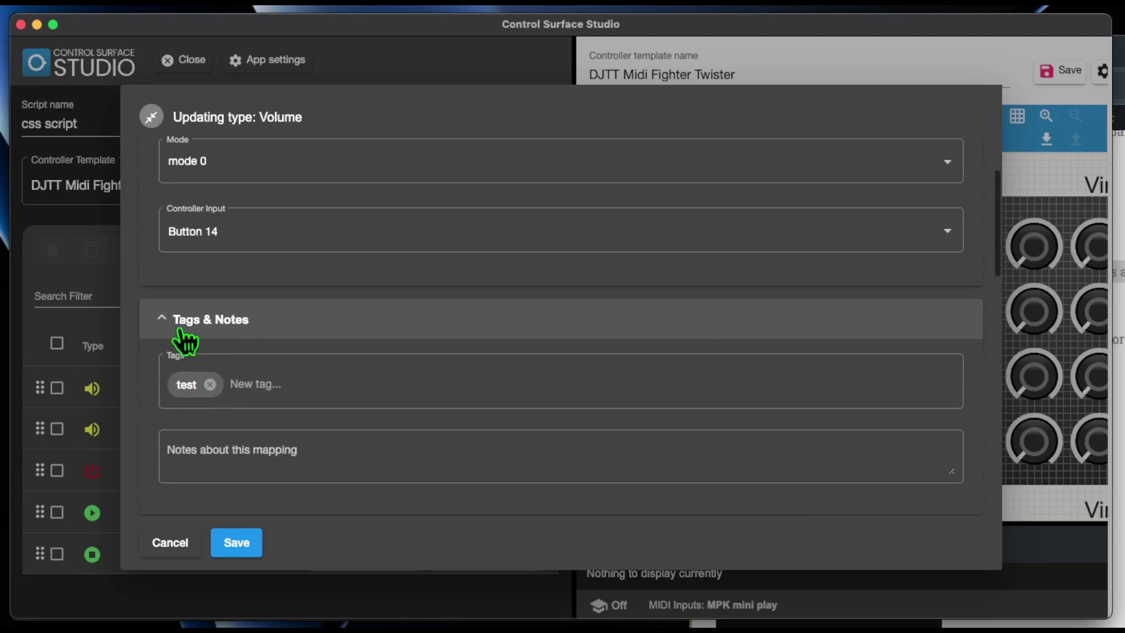
left_click(164, 326)
left_click(166, 378)
scroll(165, 384, "down", 1)
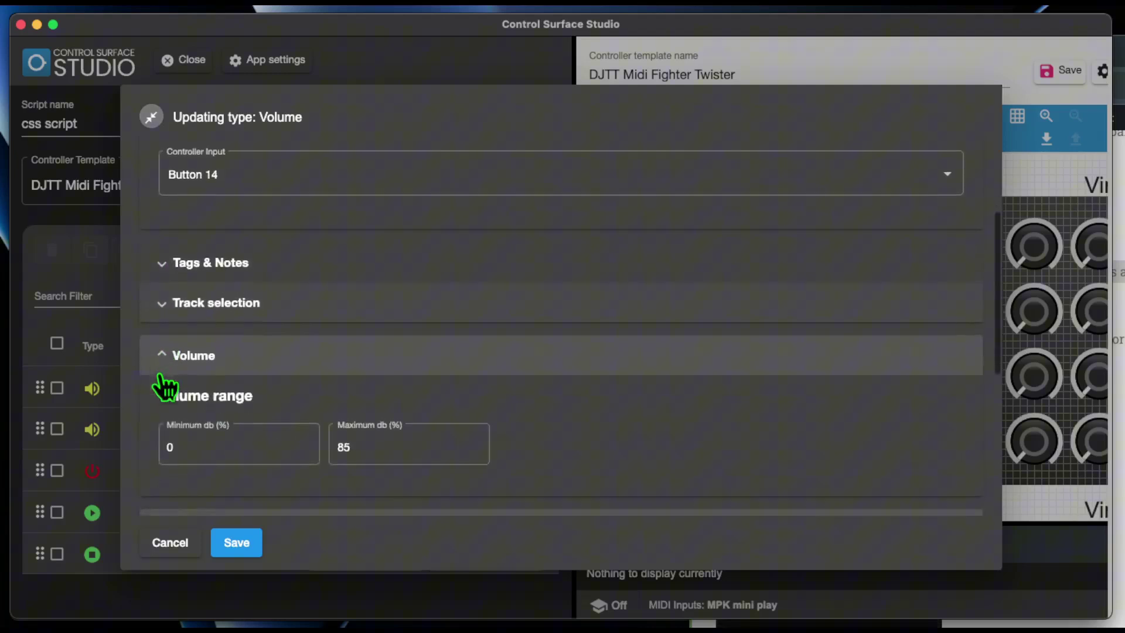
left_click(163, 356)
left_click(163, 356)
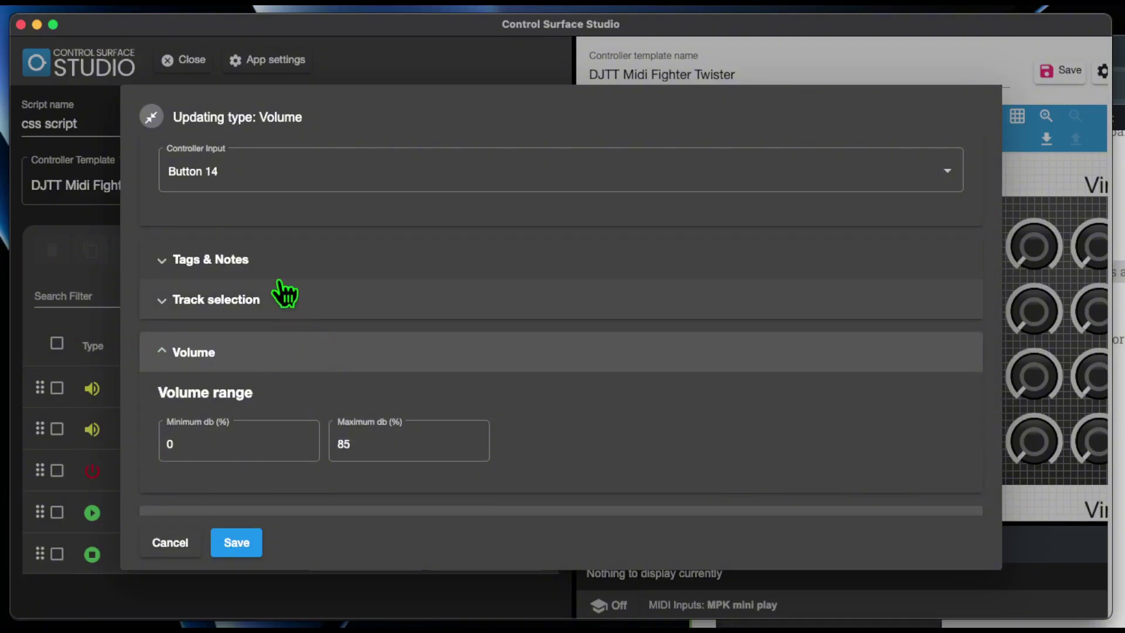
scroll(258, 284, "up", 3)
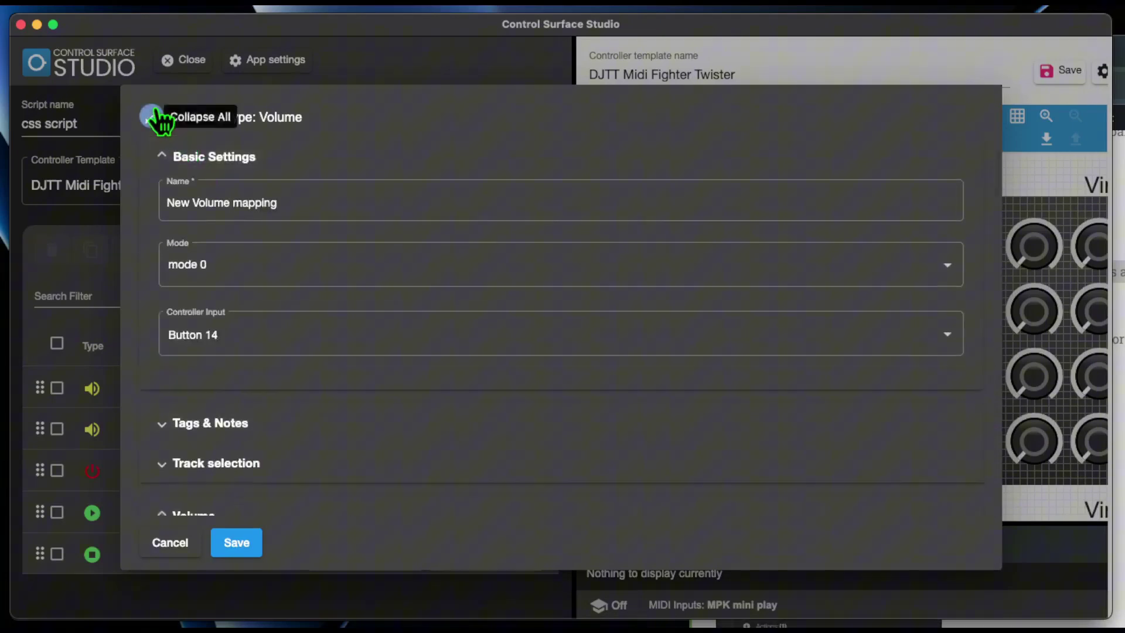
Collapse and expand all sections, fold Basic Settings, Tags & Notes and Track selection, then cancel and reopen the form.
left_click(152, 117)
left_click(151, 168)
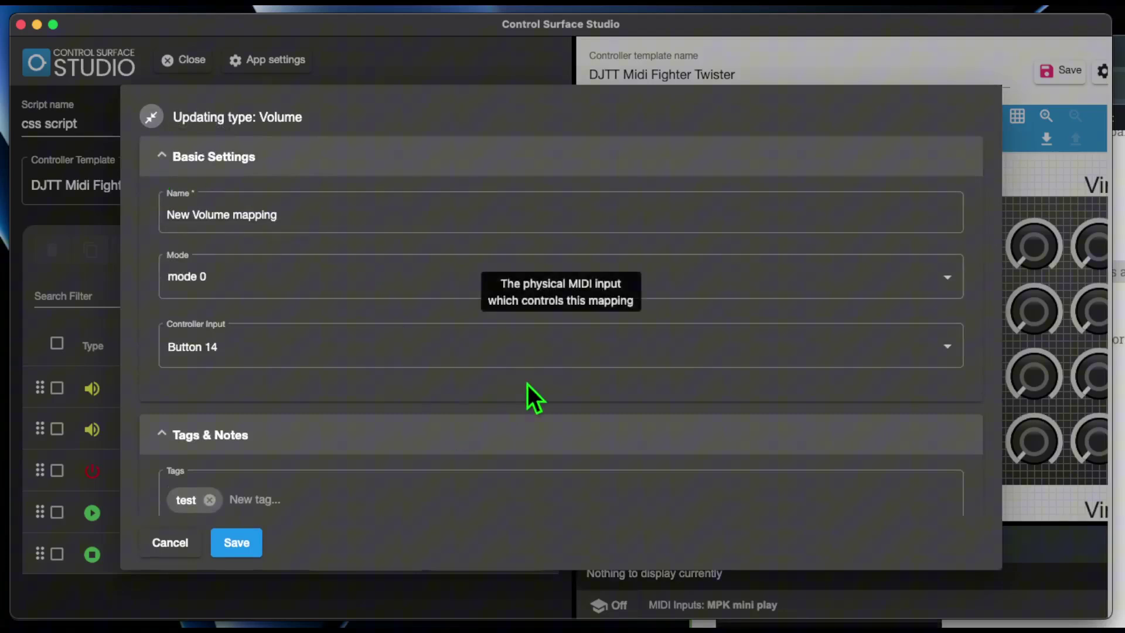
left_click(164, 159)
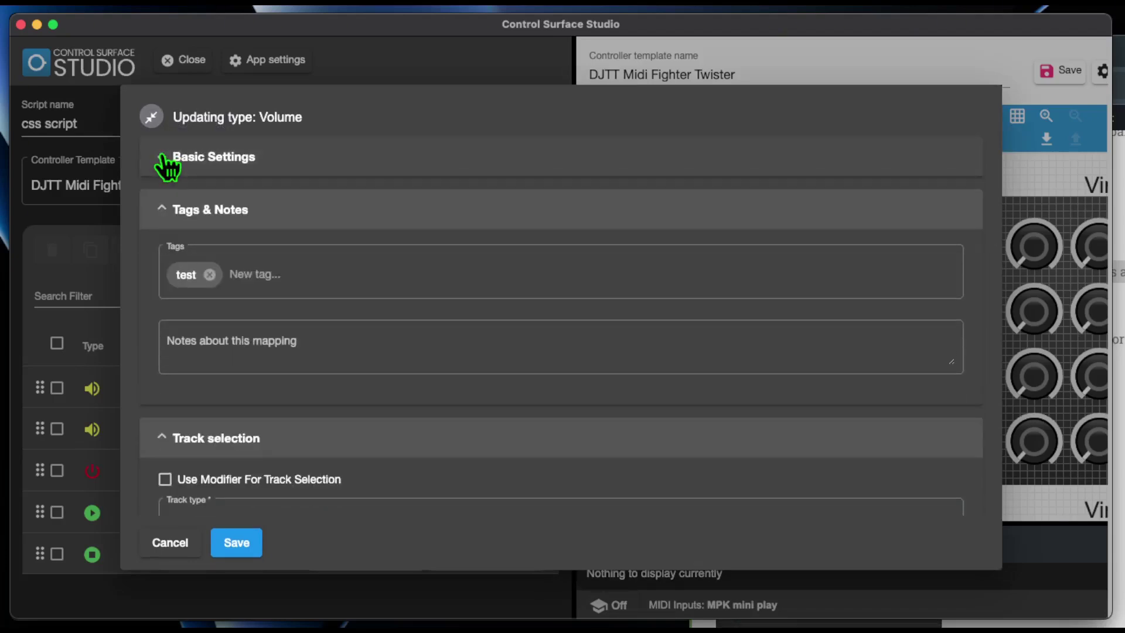
left_click(163, 210)
left_click(160, 239)
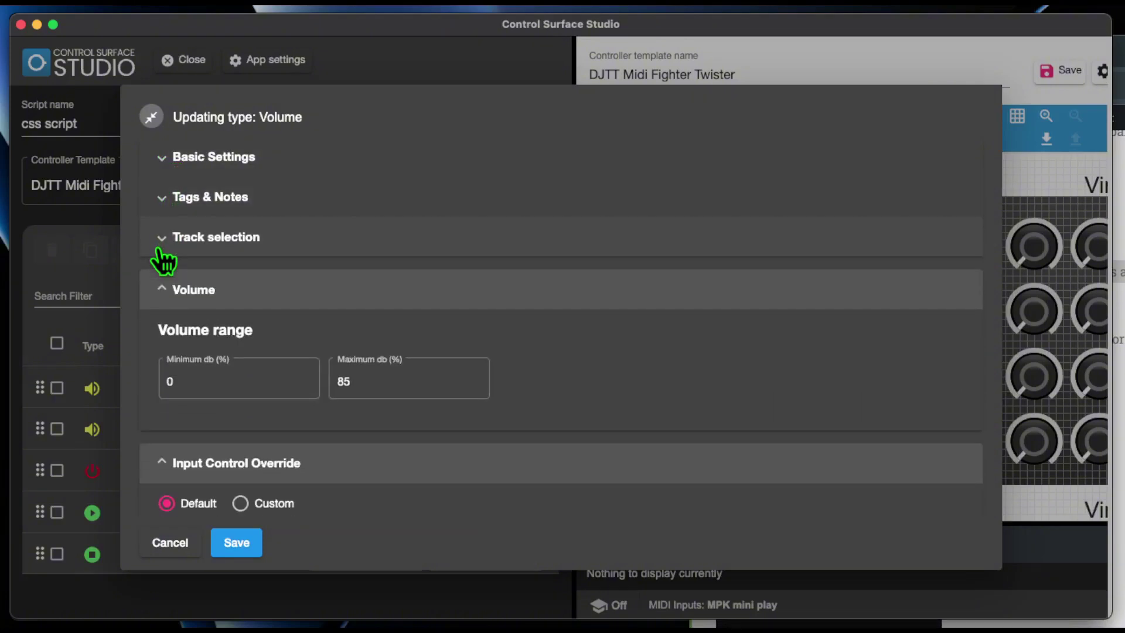
left_click(176, 552)
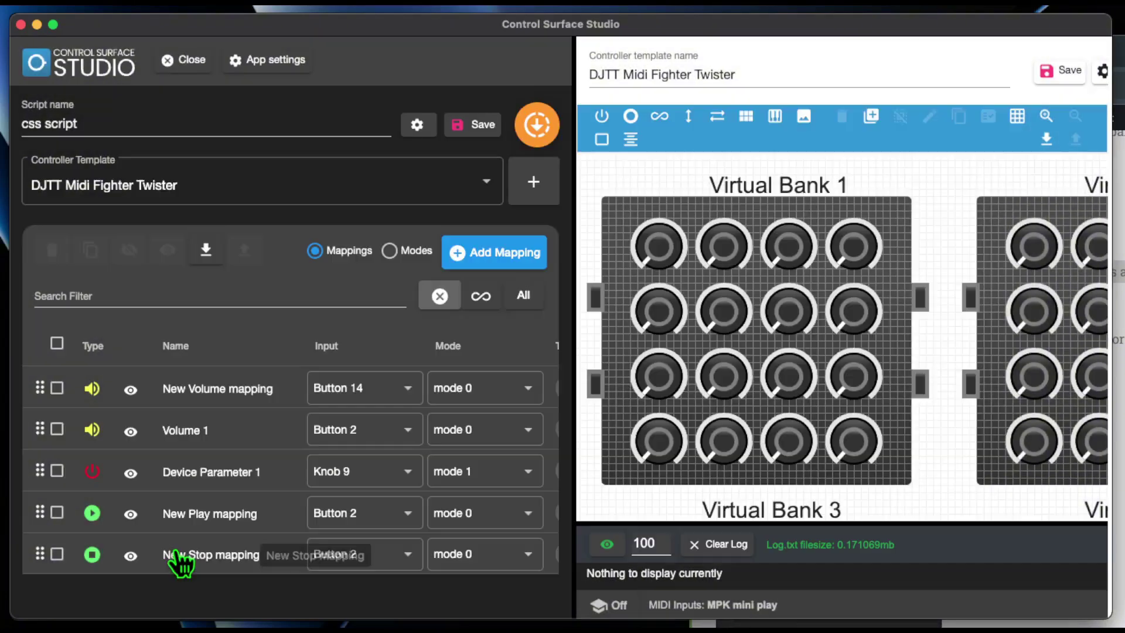
left_click(205, 441)
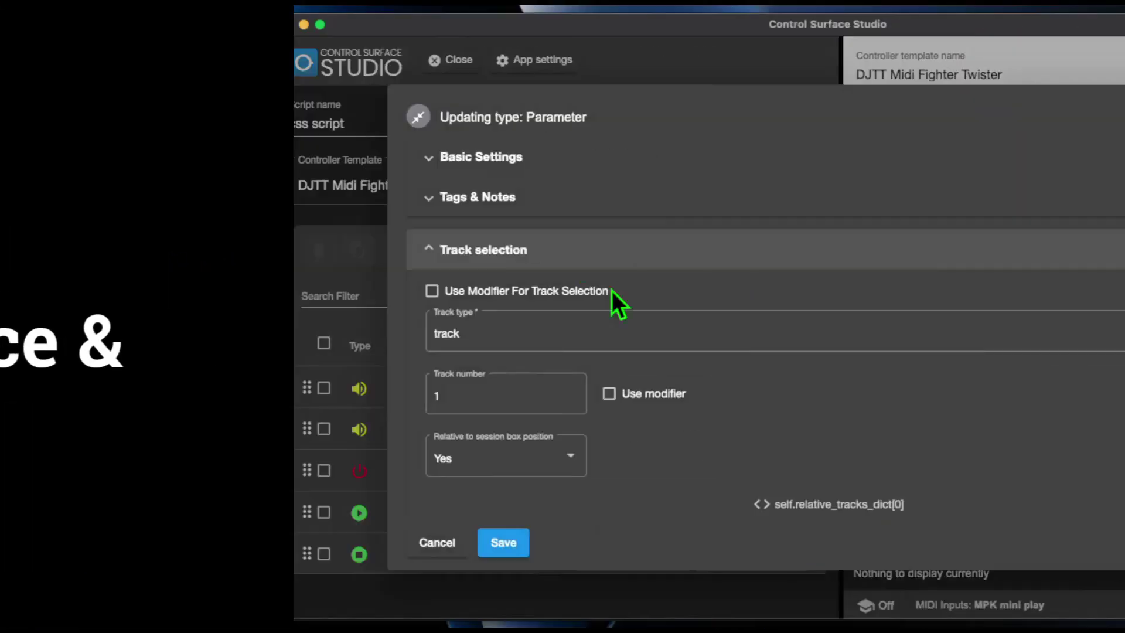
scroll(357, 316, "down", 2)
scroll(351, 305, "down", 3)
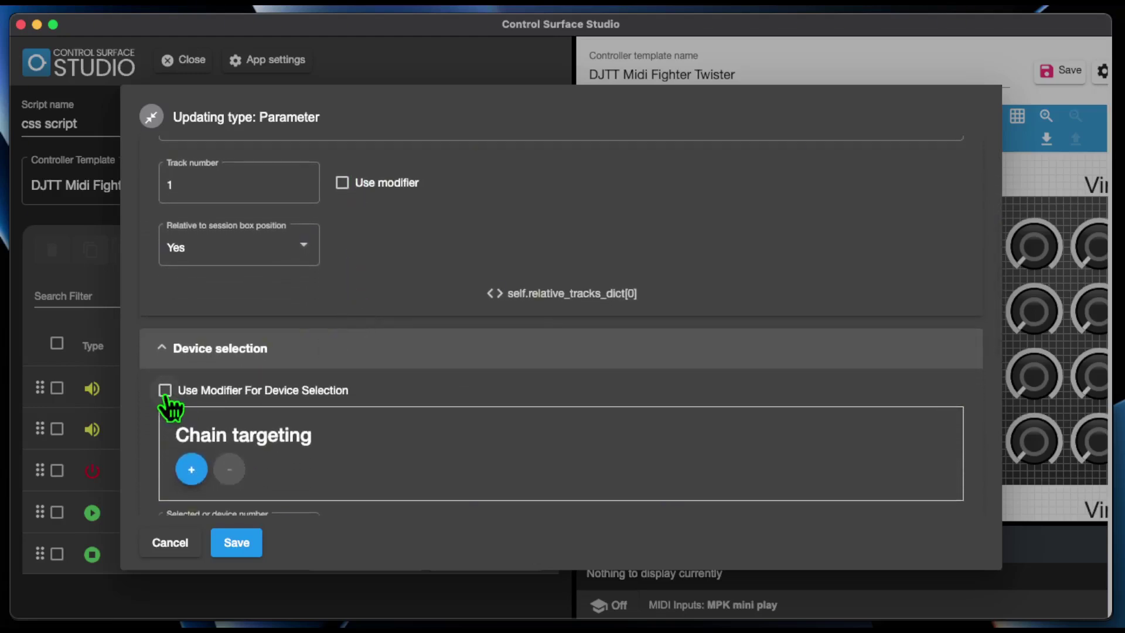
scroll(167, 398, "down", 1)
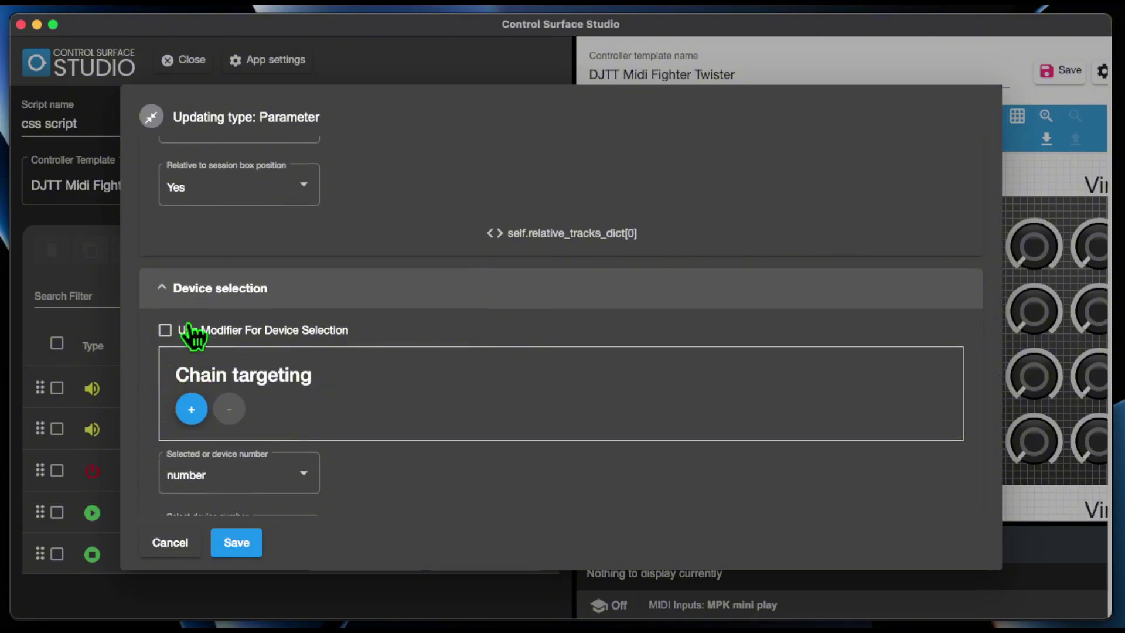
left_click(165, 331)
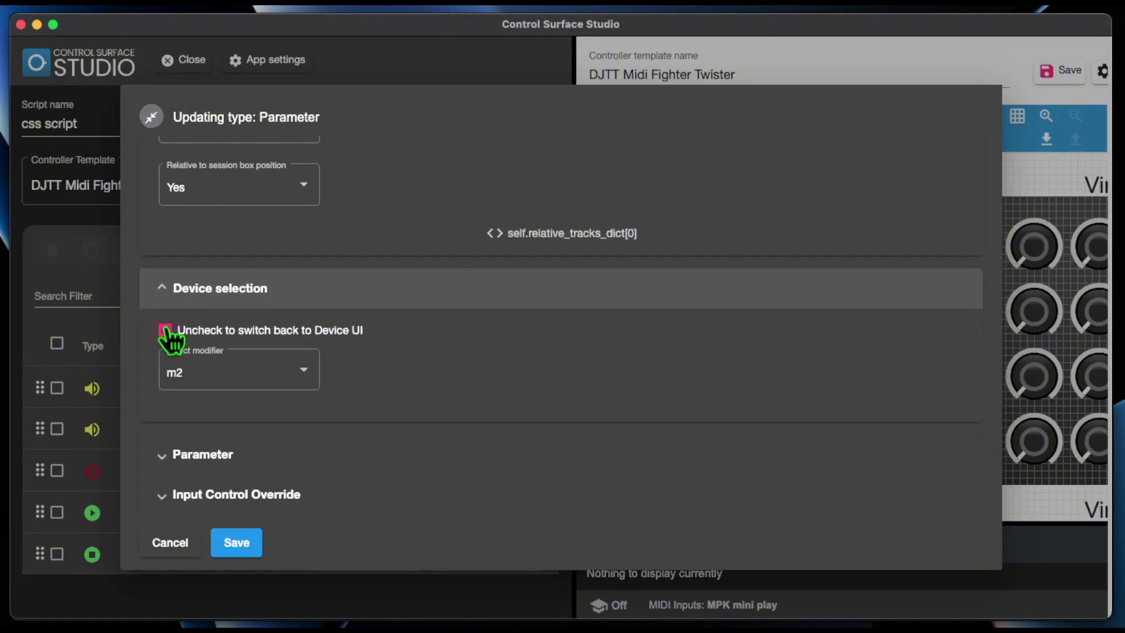
left_click(165, 332)
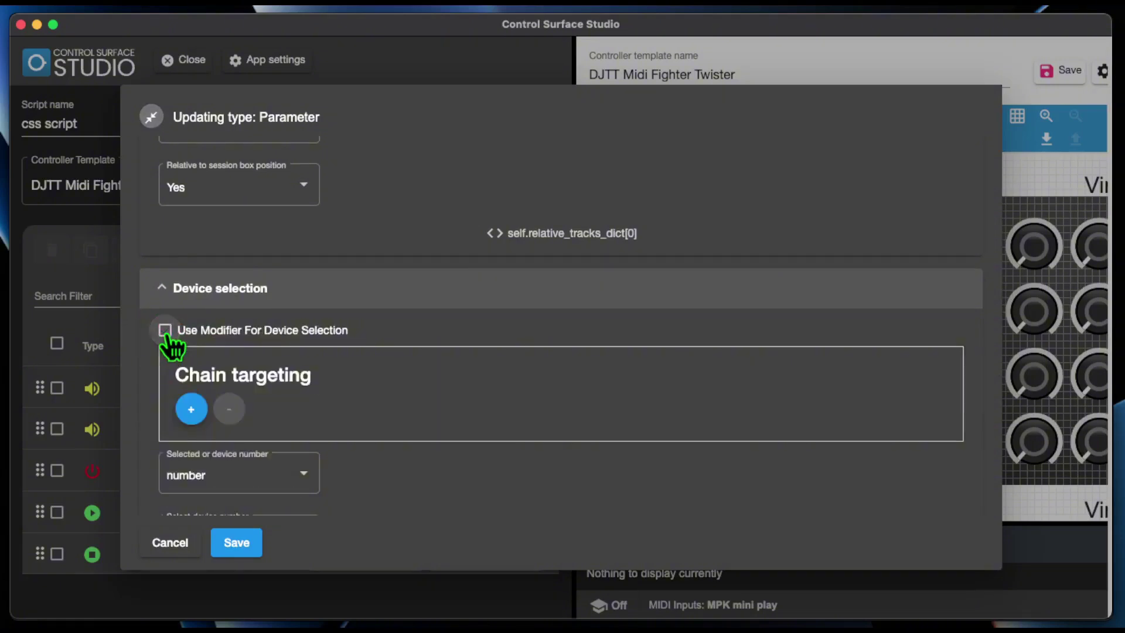
scroll(169, 340, "up", 2)
scroll(172, 346, "up", 2)
left_click(166, 214)
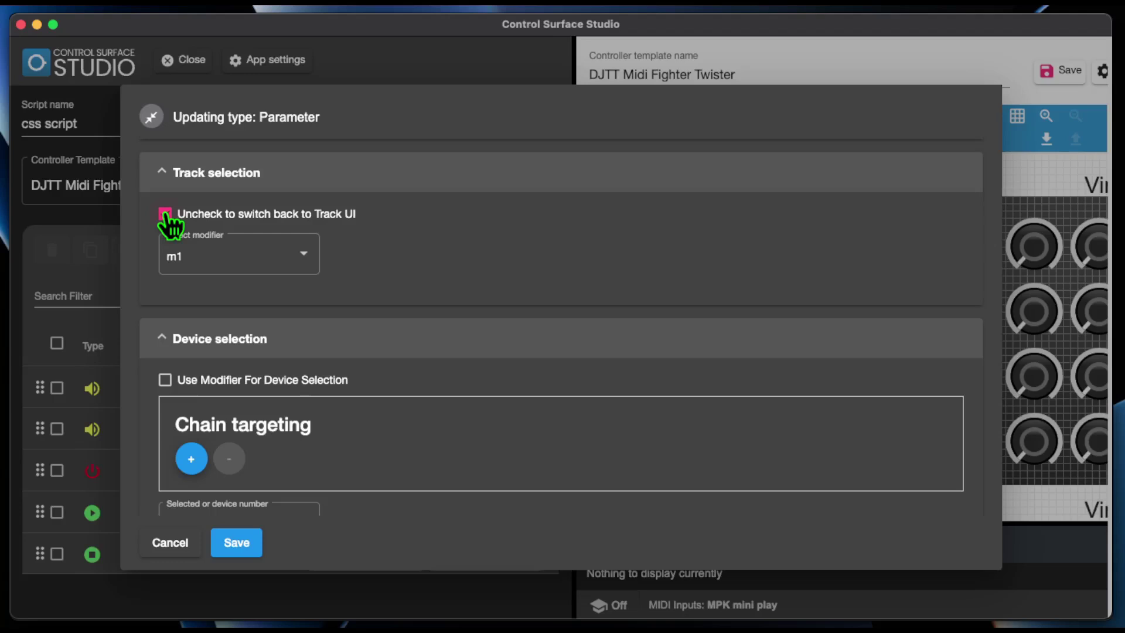
left_click(165, 213)
scroll(294, 322, "down", 3)
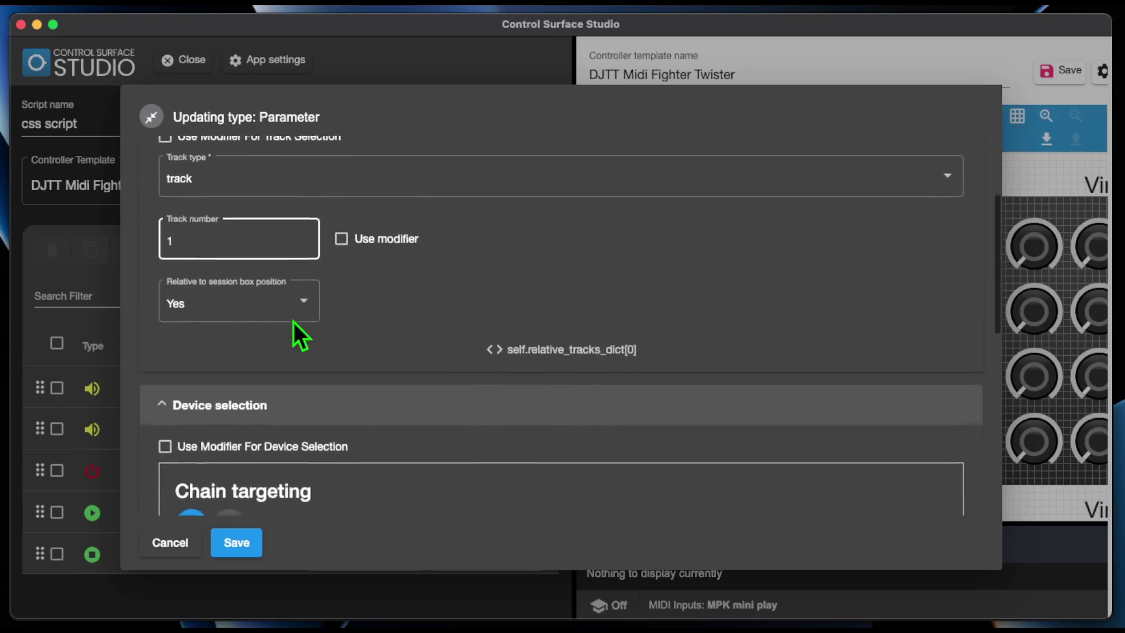
left_click(294, 322)
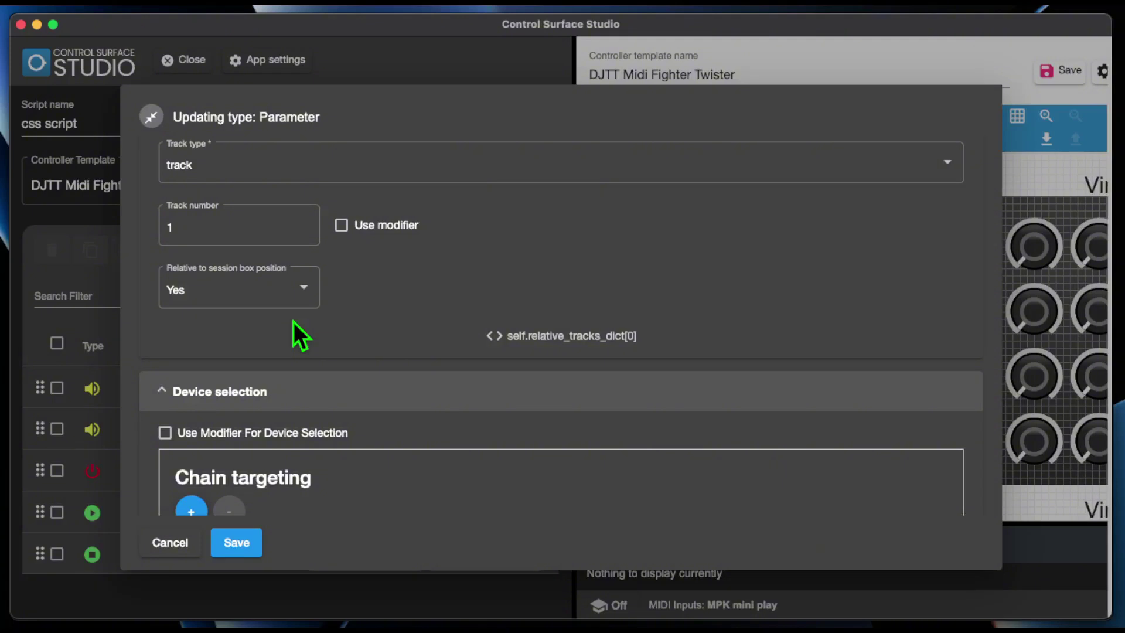
scroll(293, 322, "up", 1)
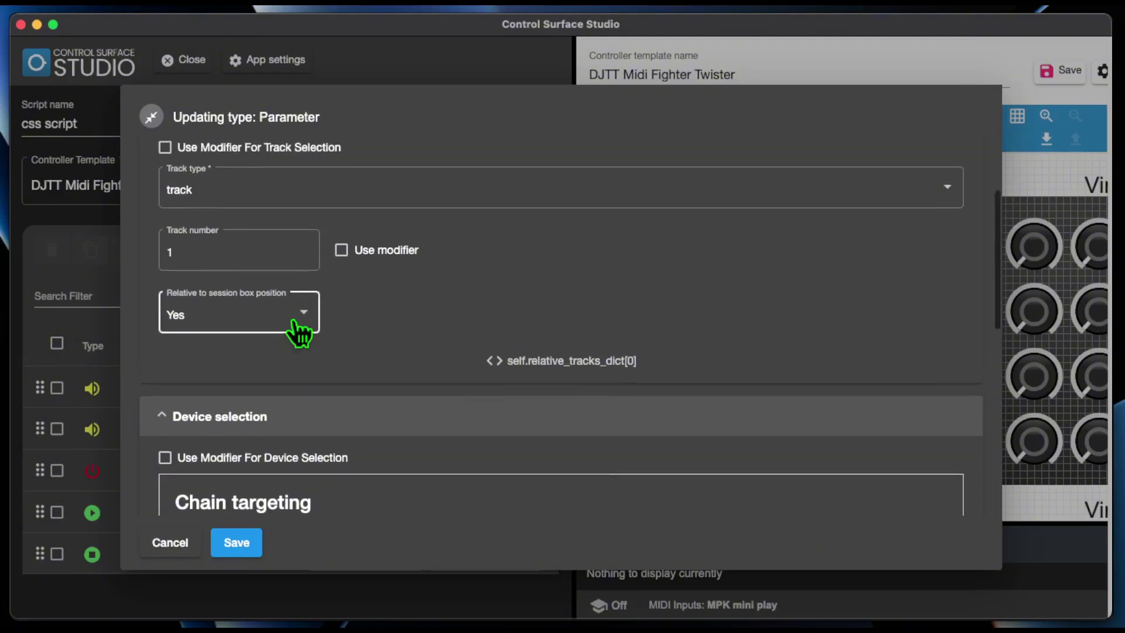
scroll(296, 328, "up", 1)
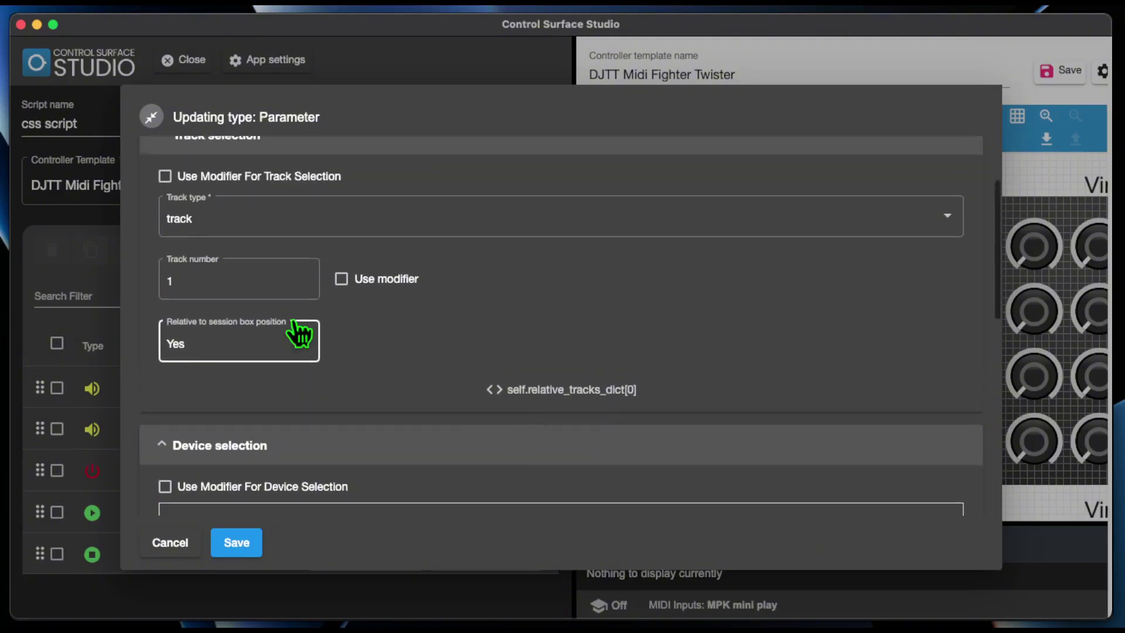
Copy the current track reference code and set the track type back to track.
left_click(522, 391)
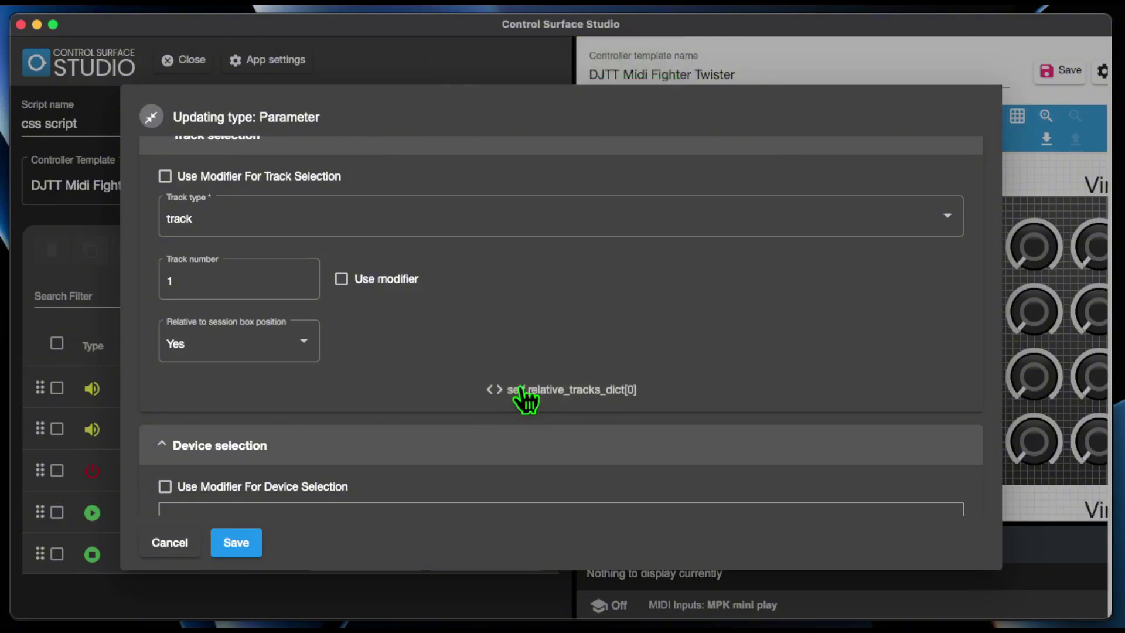
scroll(509, 265, "down", 5)
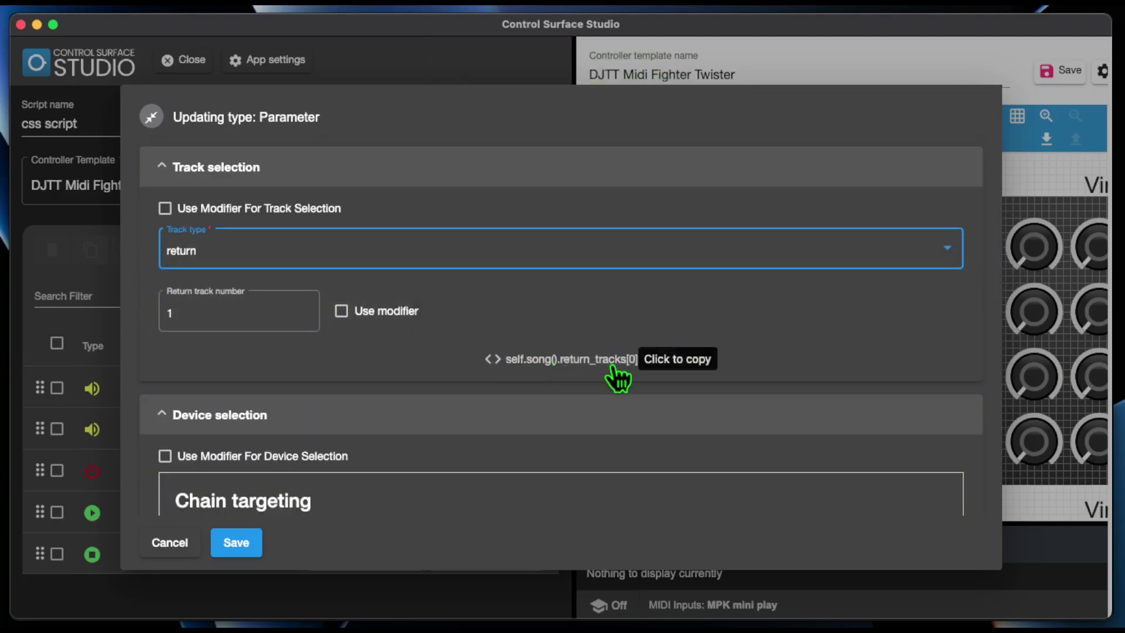
left_click(405, 263)
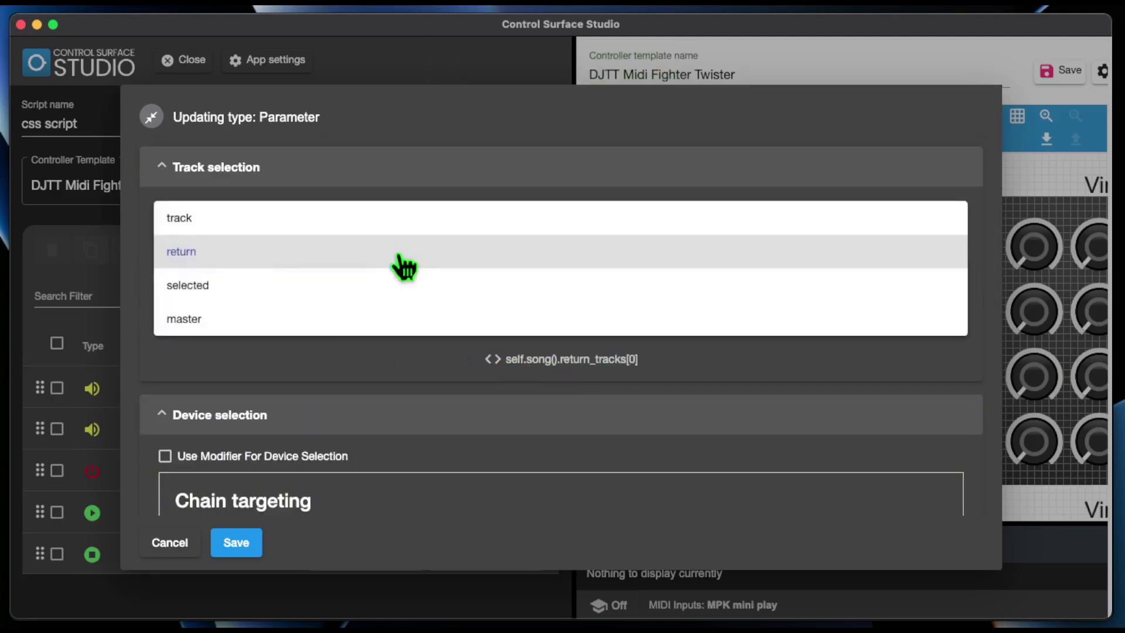
left_click(229, 218)
Raise the track number to 5 and copy its code self.relative_tracks_dict[4].
scroll(391, 344, "down", 2)
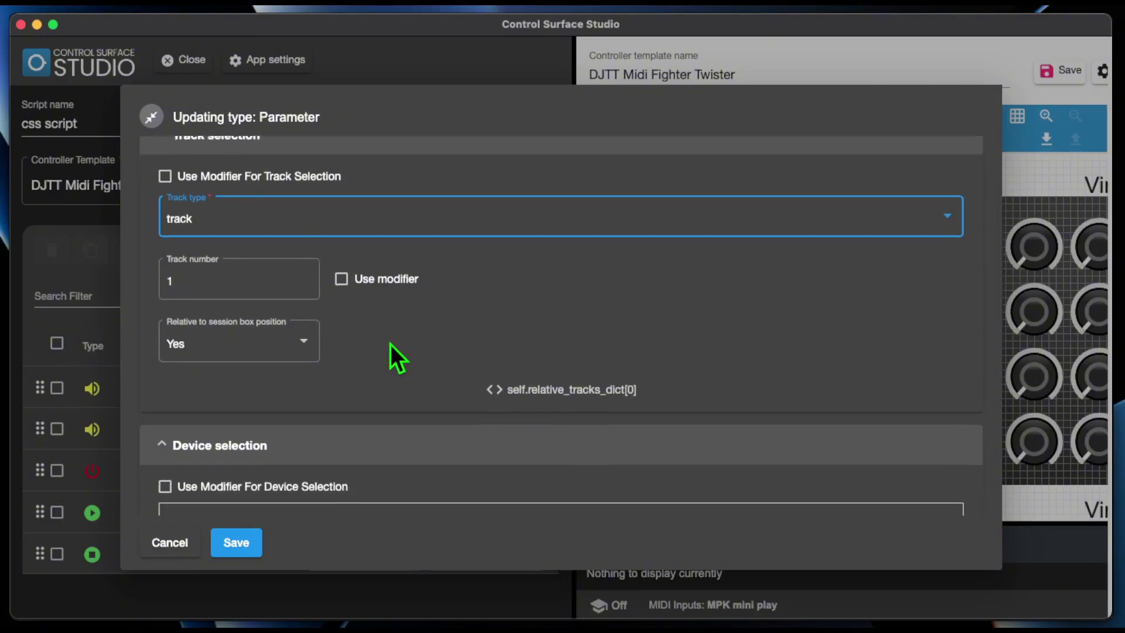
left_click(305, 279)
left_click(305, 278)
left_click(304, 278)
left_click(304, 278)
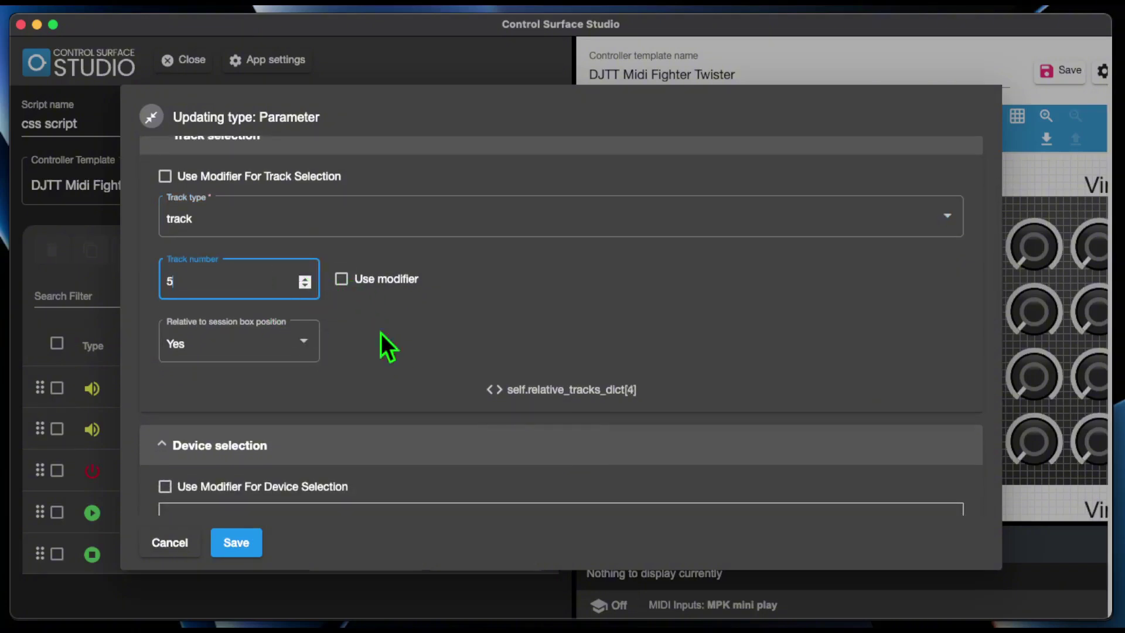
scroll(551, 408, "down", 3)
scroll(551, 408, "up", 1)
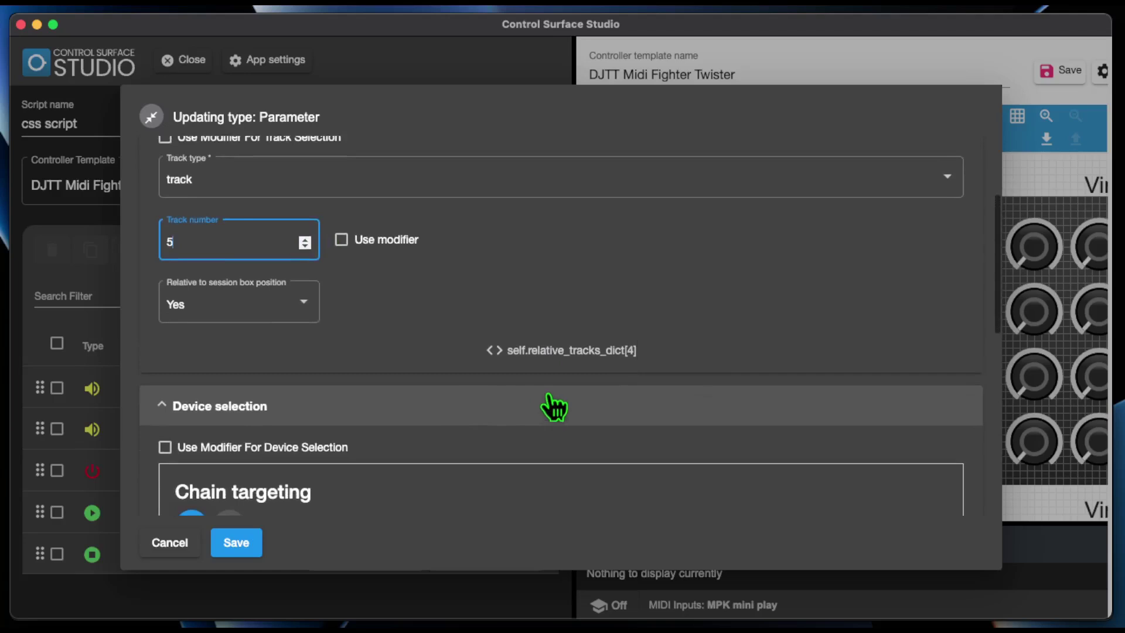
left_click(577, 368)
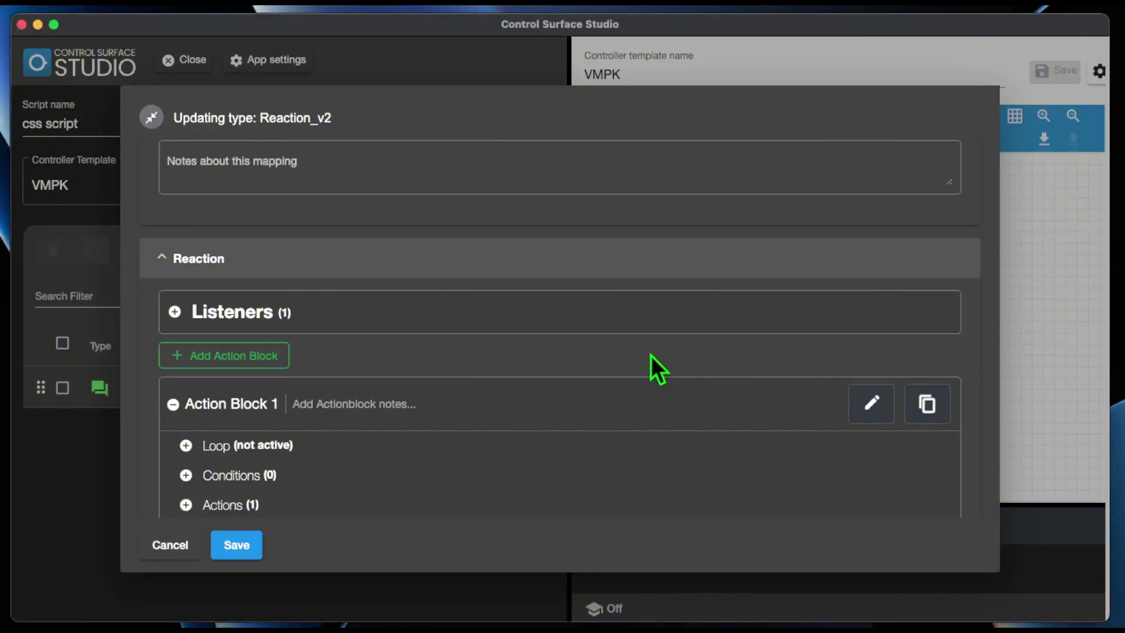
Add a 'set the value of a modifier' action, found by searching 'modifi'.
scroll(436, 381, "down", 2)
left_click(187, 445)
scroll(271, 484, "down", 5)
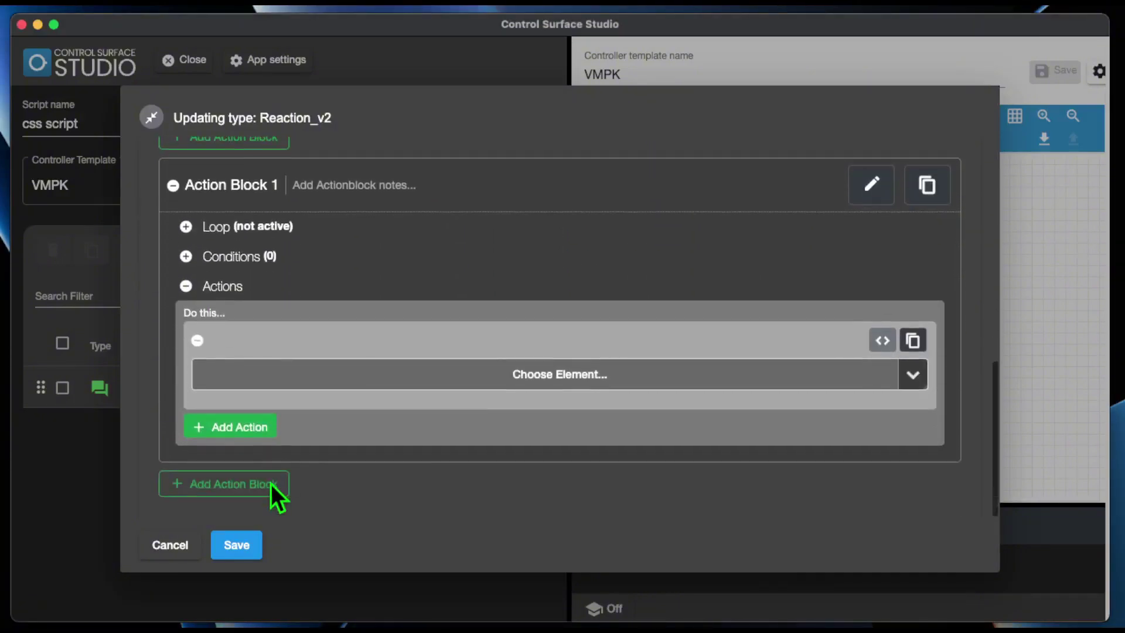
left_click(359, 380)
left_click(294, 409)
type("mod")
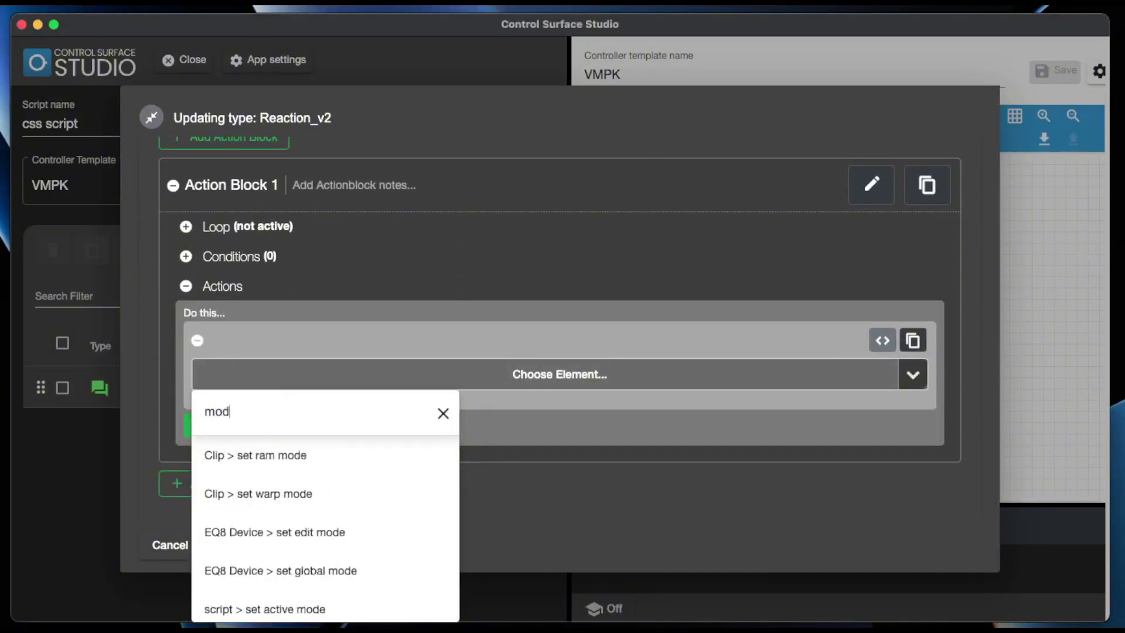
type("ifi")
left_click(299, 463)
Choose modifier m1, paste custom code self.song().tracks[4] as its value, and save the reaction.
scroll(644, 422, "down", 2)
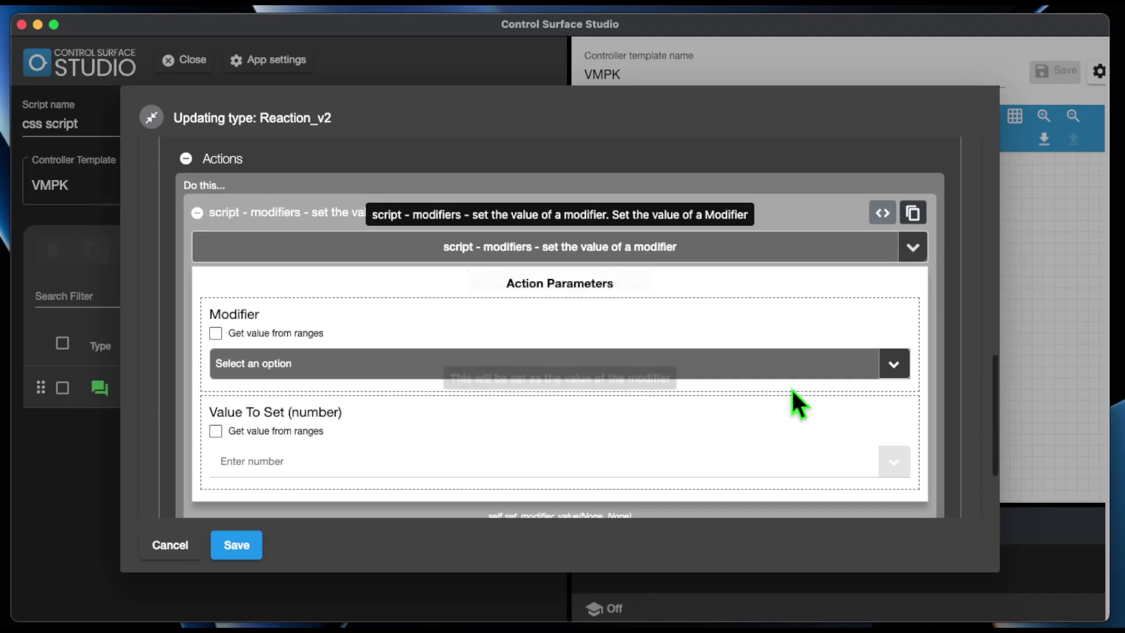
left_click(894, 364)
mouse_move(936, 402)
left_click(941, 69)
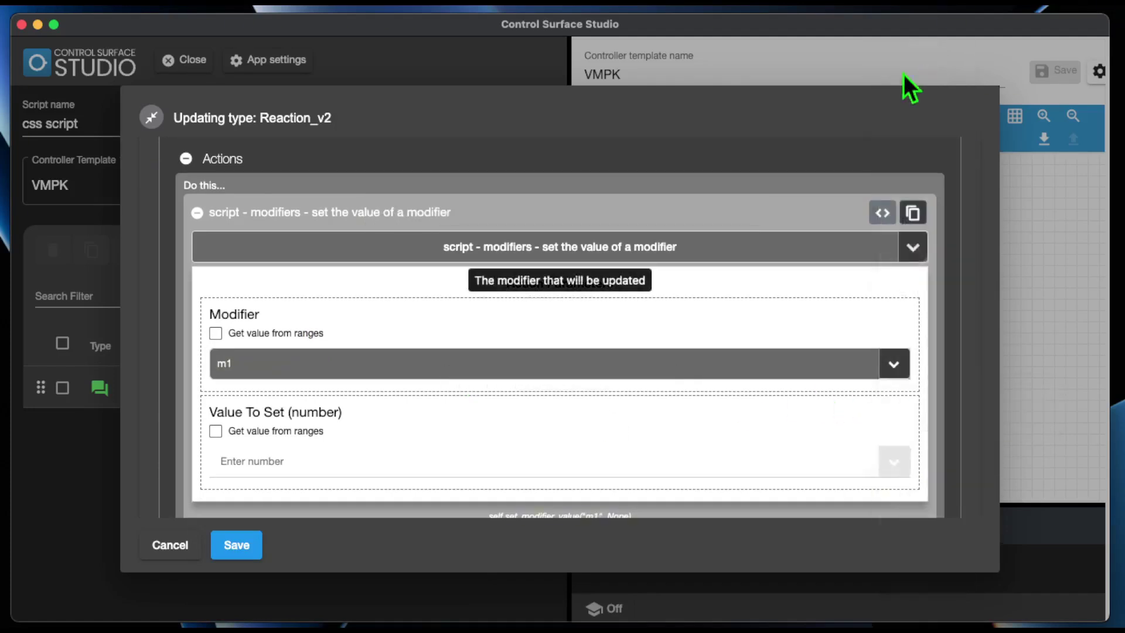
scroll(389, 389, "down", 2)
left_click(902, 378)
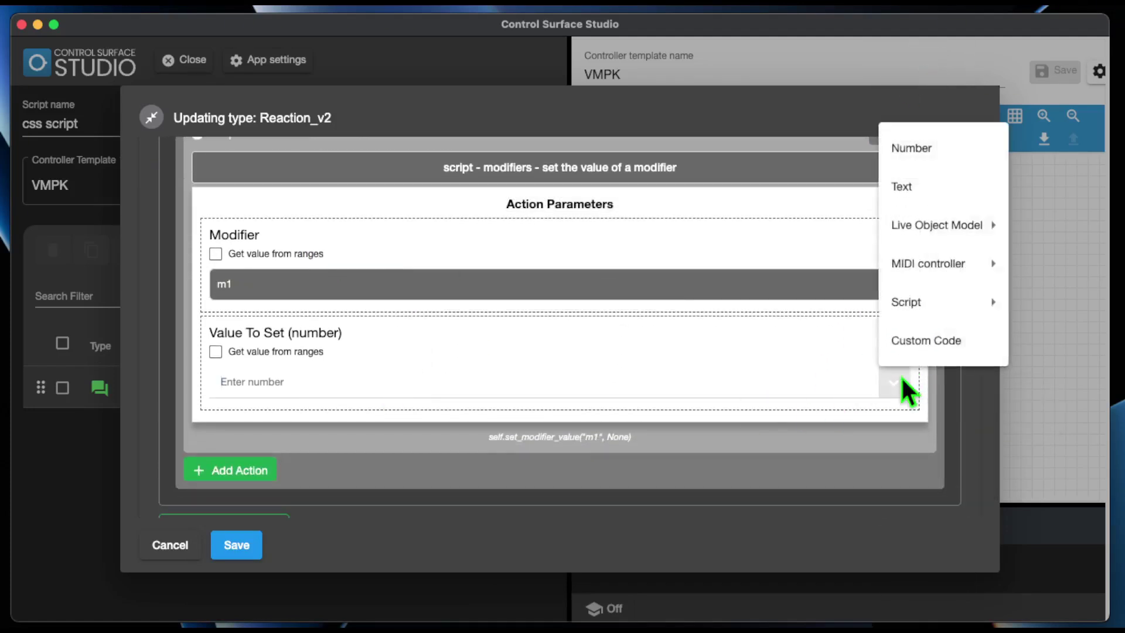
left_click(926, 340)
left_click(608, 387)
key("super+v")
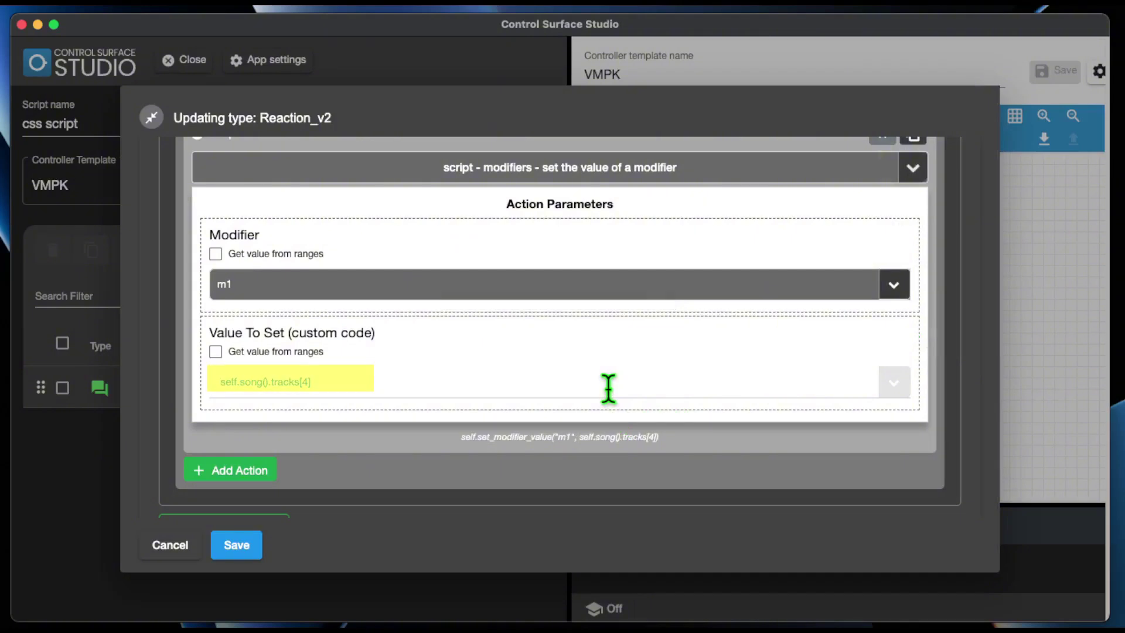
left_click(238, 545)
Add a Device Parameter mapping with Use Modifier For Device Selection ticked and modifier m1 selected.
left_click(476, 258)
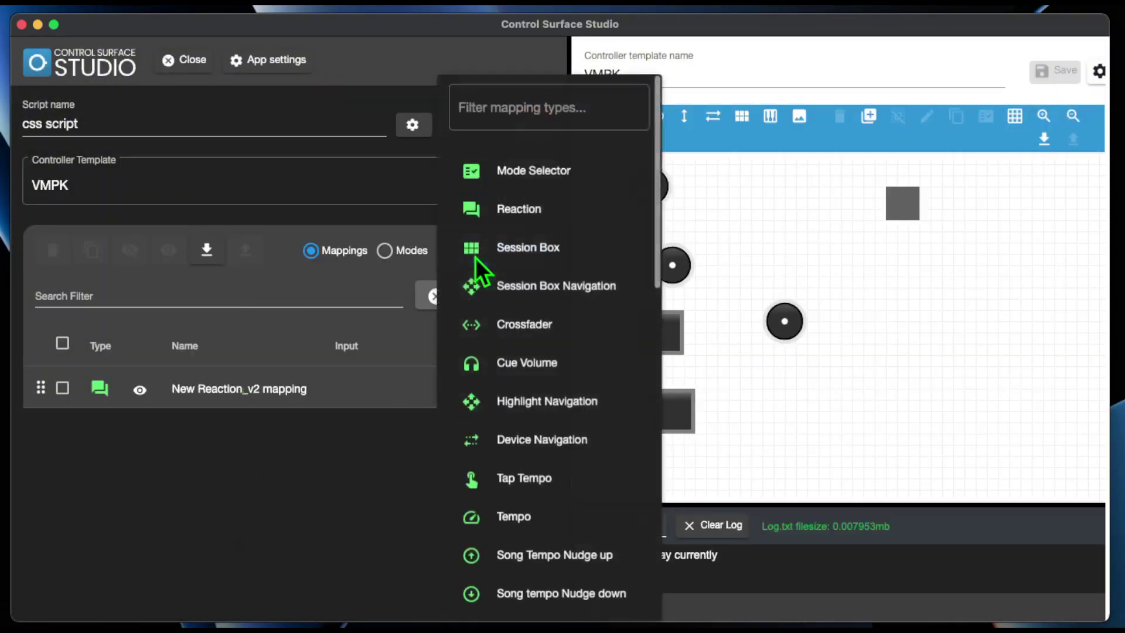
scroll(553, 252, "down", 20)
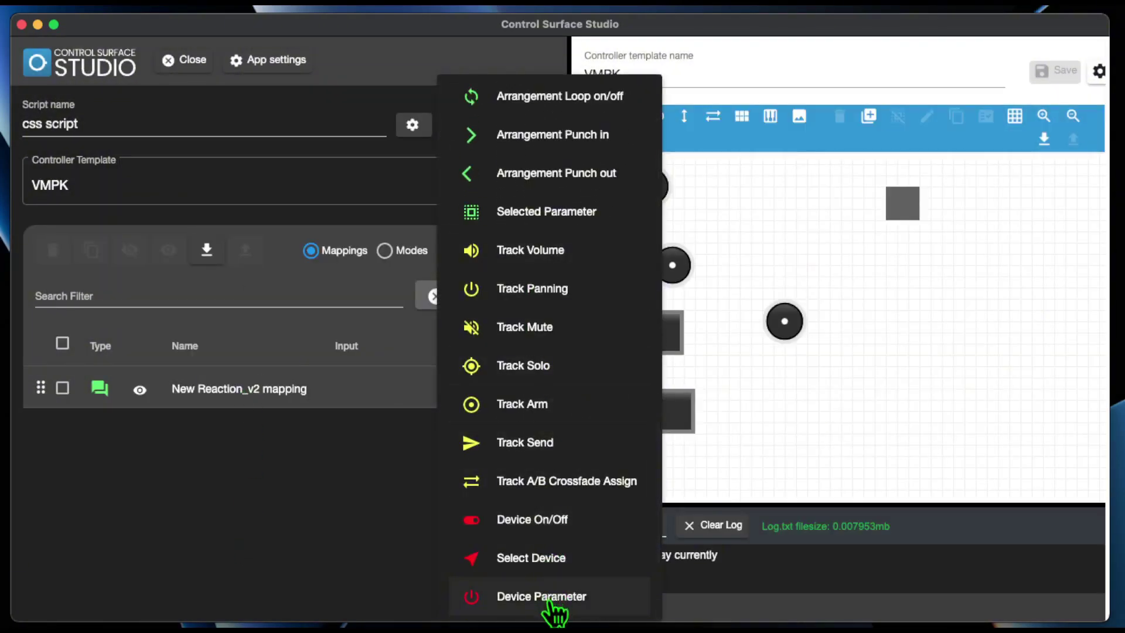
left_click(551, 601)
scroll(251, 427, "down", 10)
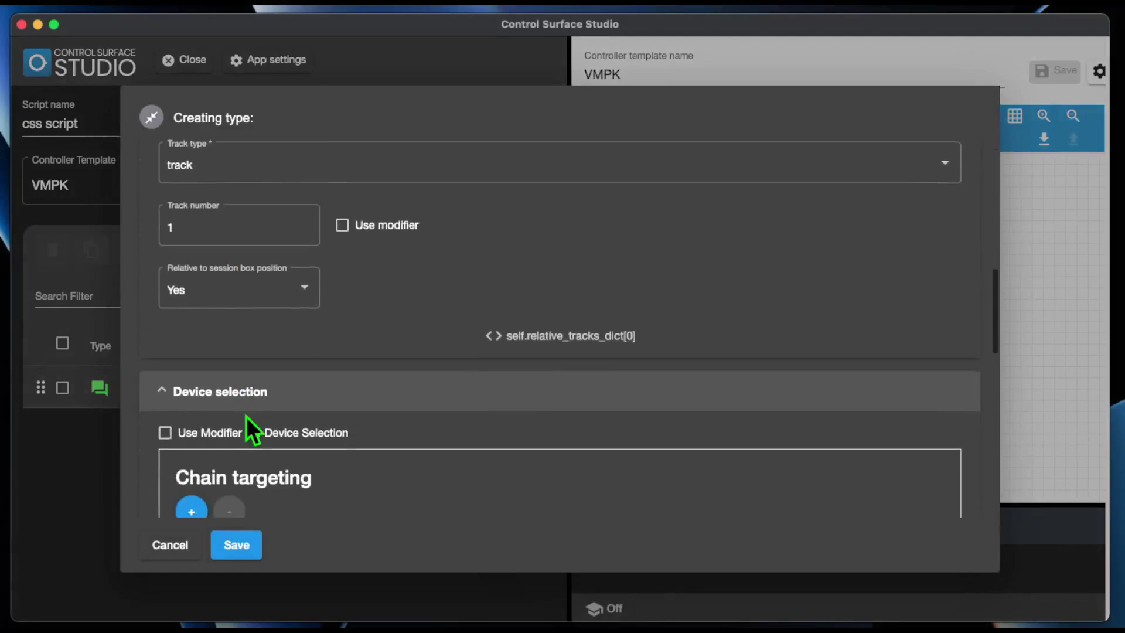
scroll(165, 419, "down", 3)
left_click(166, 343)
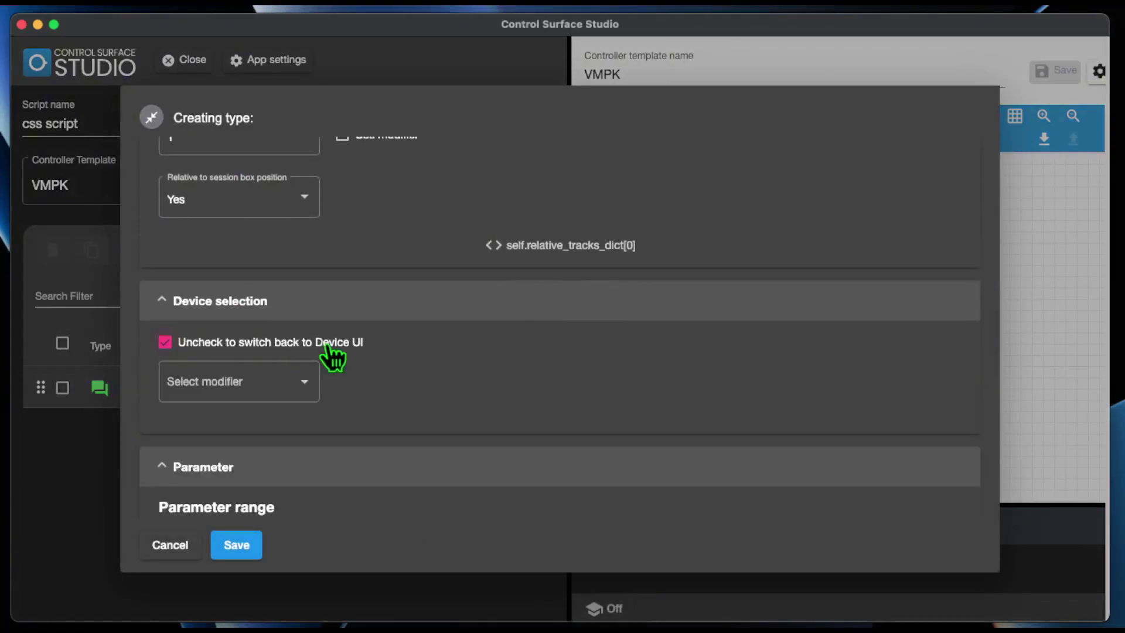
left_click(306, 392)
left_click(306, 397)
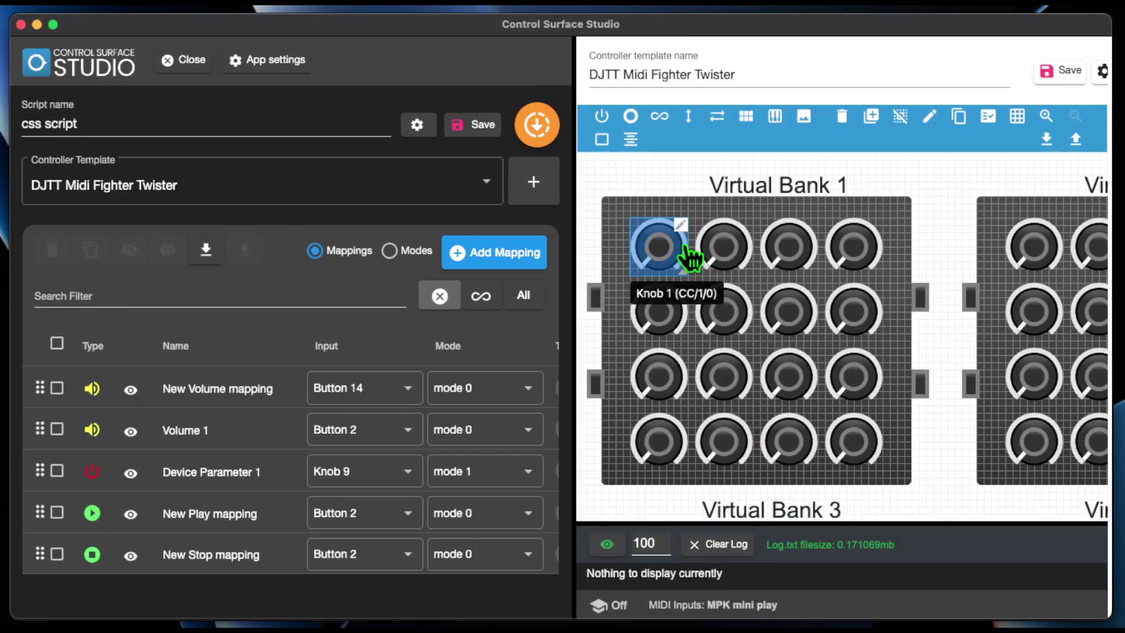
left_click(682, 223)
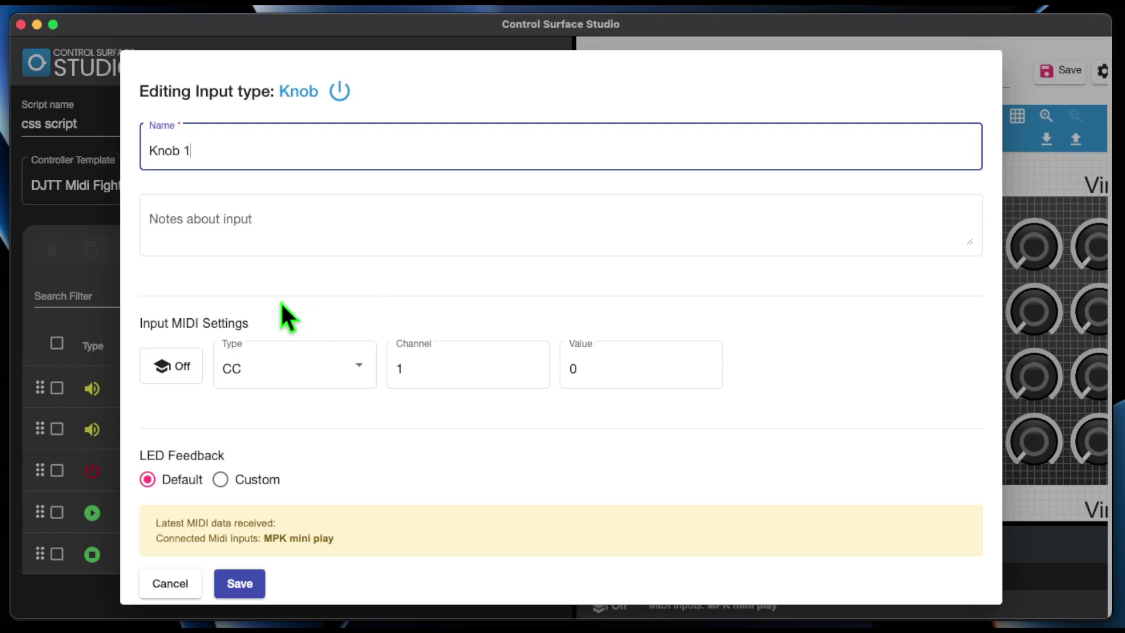
scroll(281, 304, "down", 2)
left_click(220, 409)
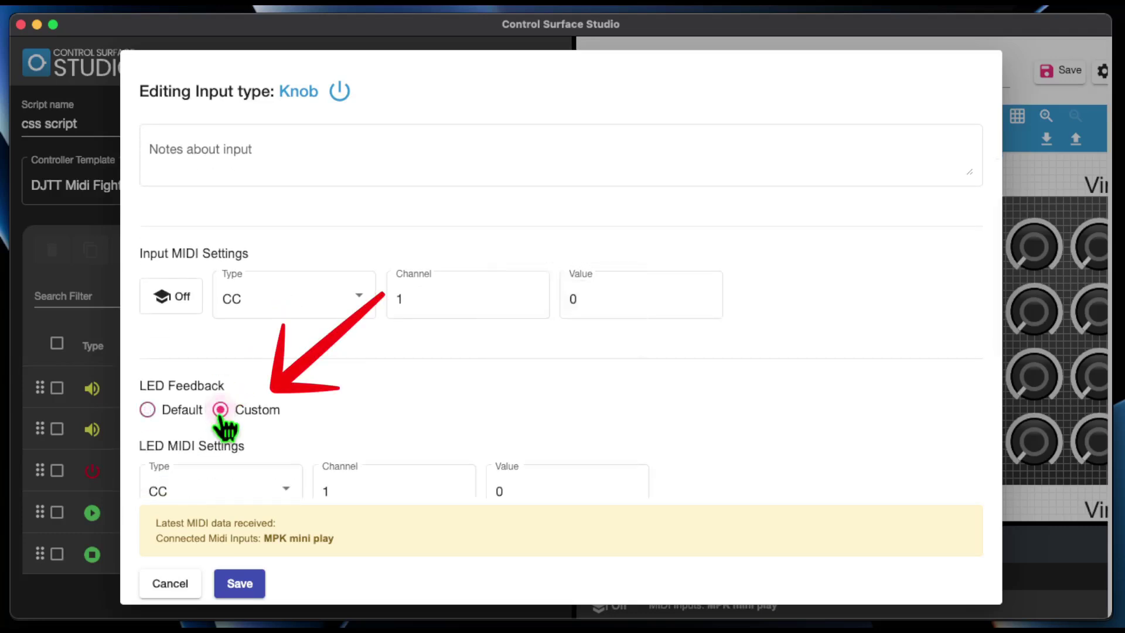
scroll(221, 422, "down", 2)
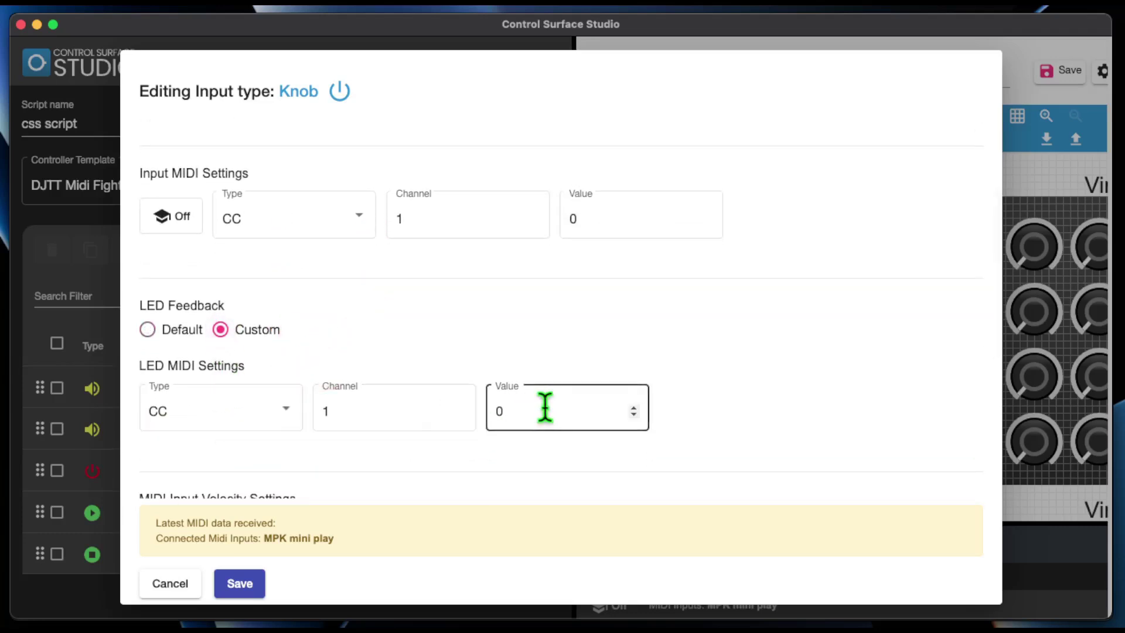
scroll(591, 330, "down", 1)
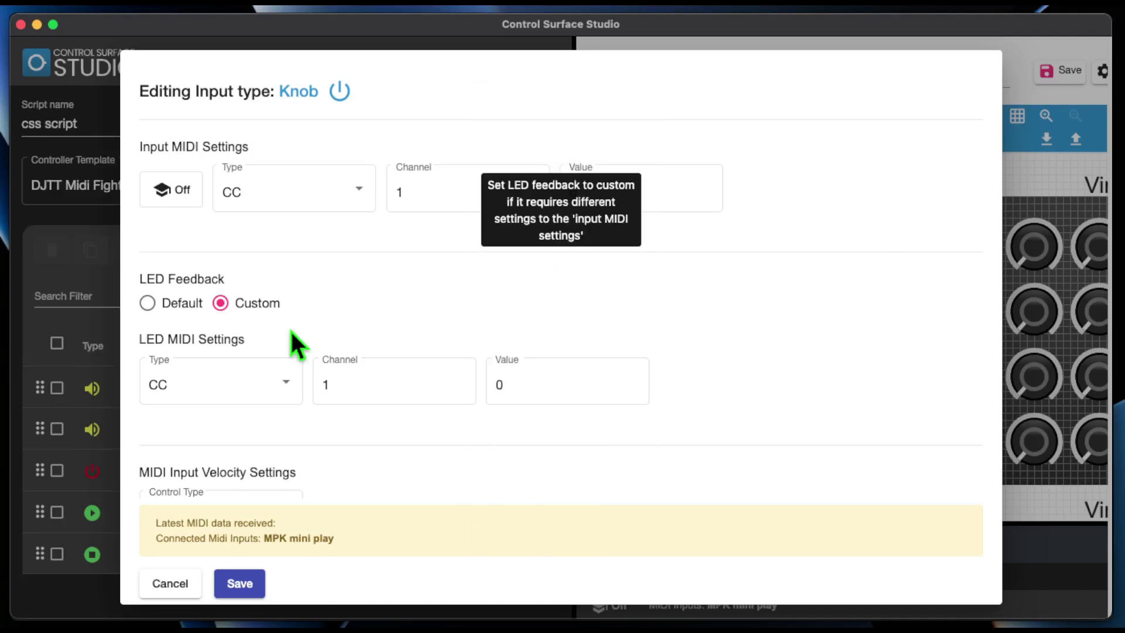
scroll(343, 322, "down", 1)
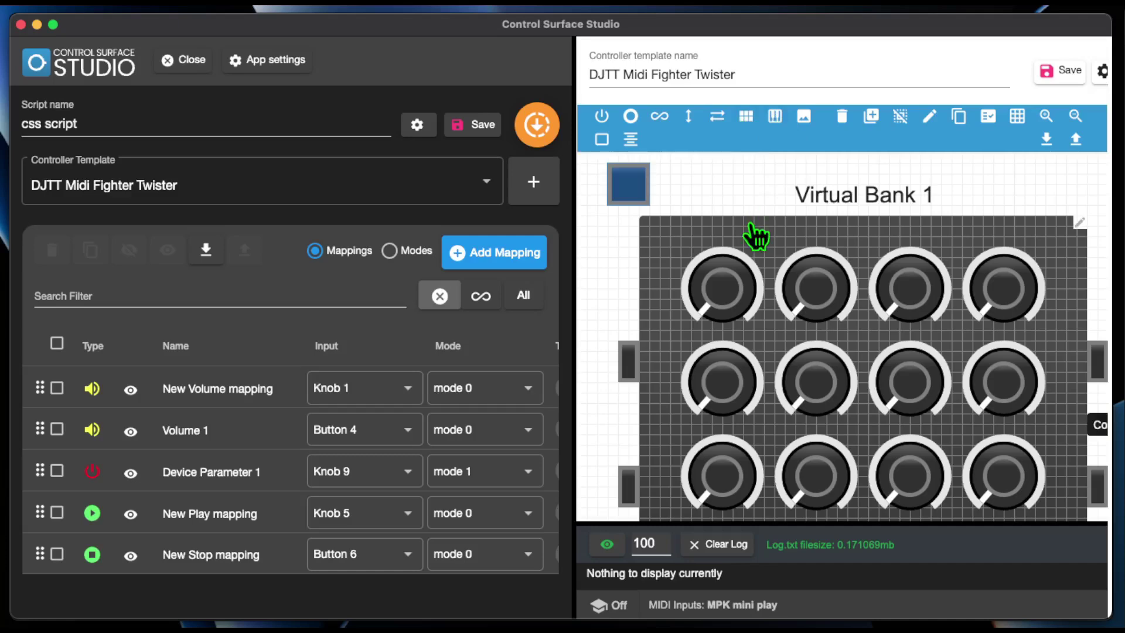
Open Button 278's input settings, keep On as Between and make Off a velocity range.
left_click(636, 175)
scroll(572, 300, "down", 10)
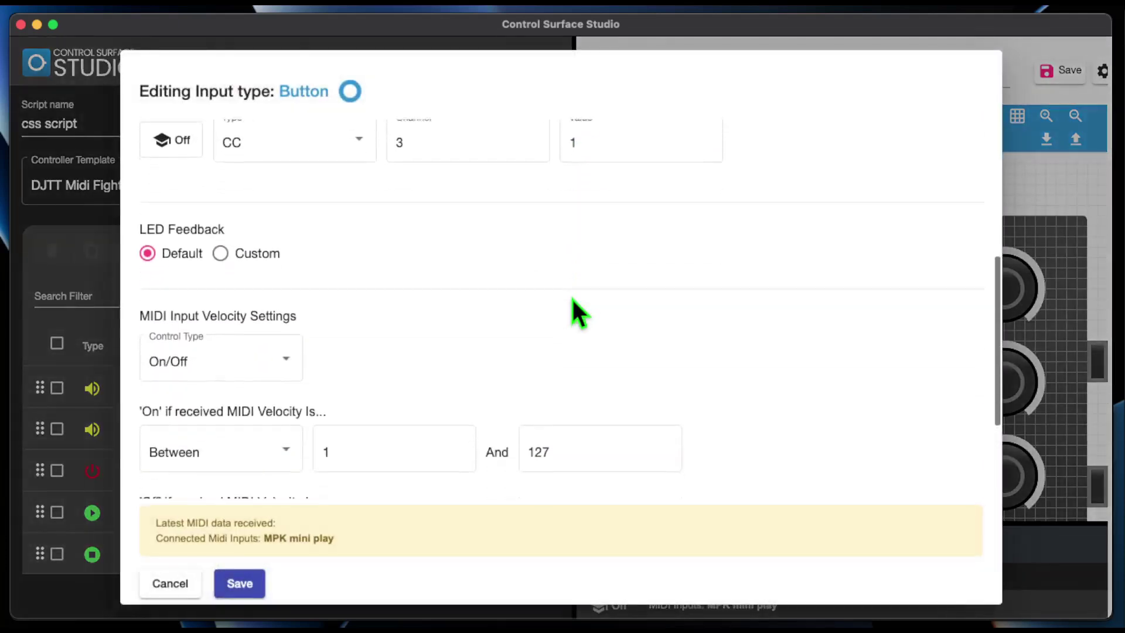
scroll(572, 300, "down", 1)
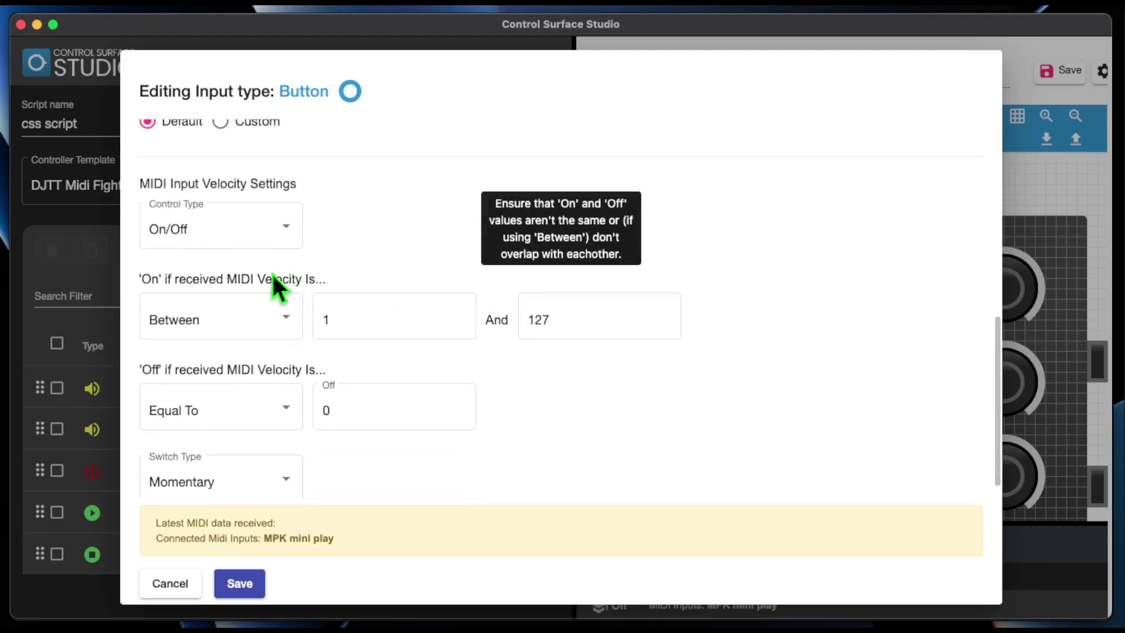
left_click(253, 322)
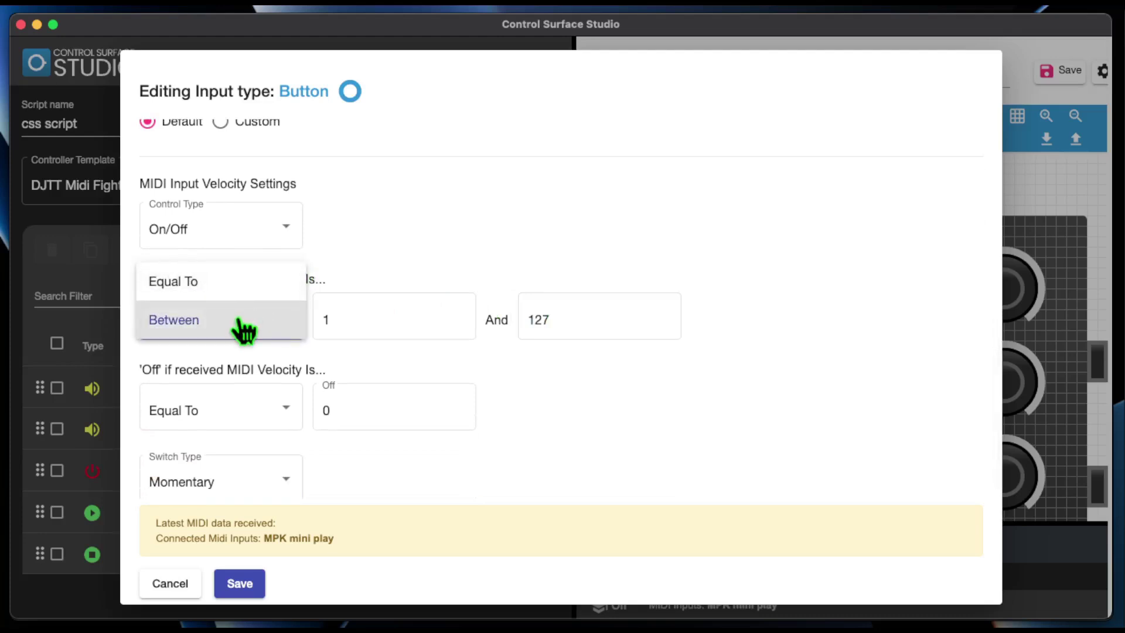
left_click(236, 324)
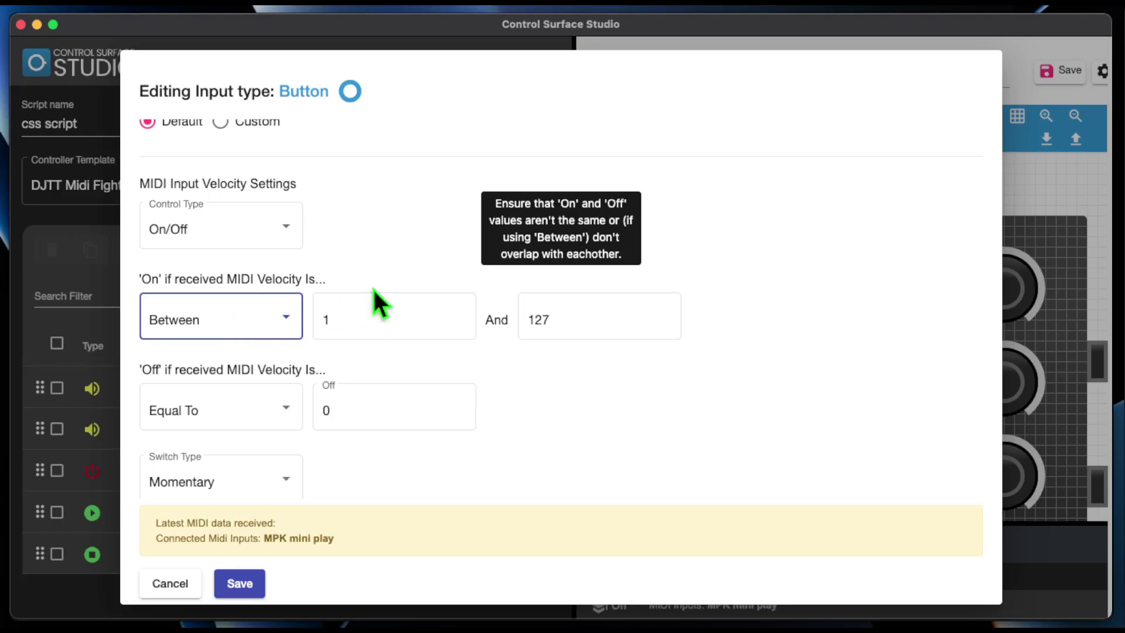
scroll(377, 301, "down", 1)
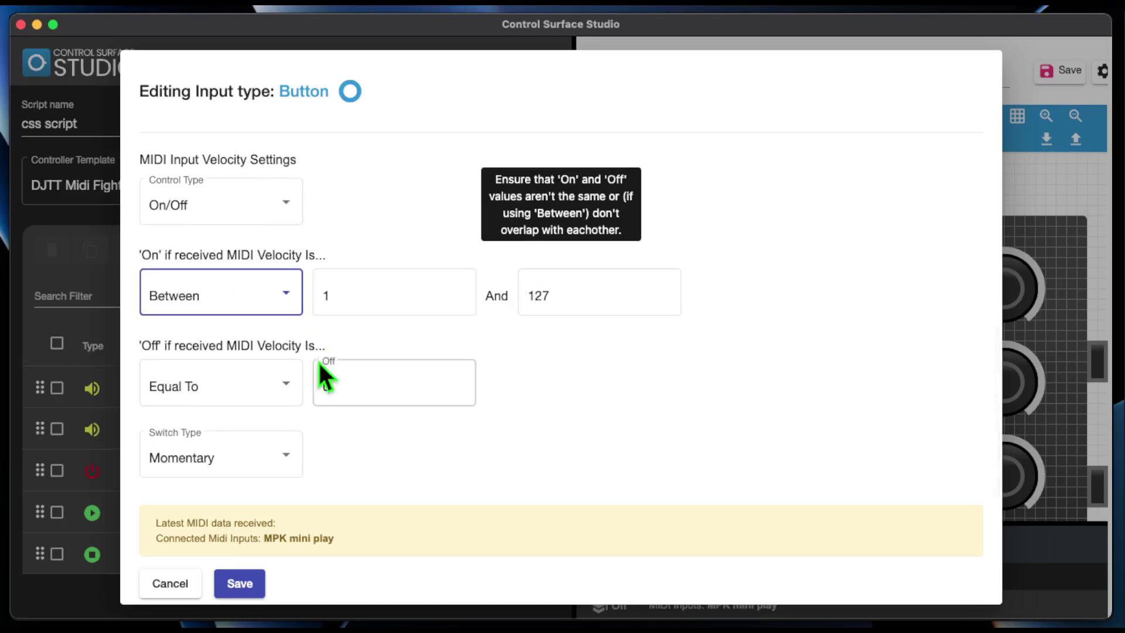
left_click(274, 390)
left_click(260, 425)
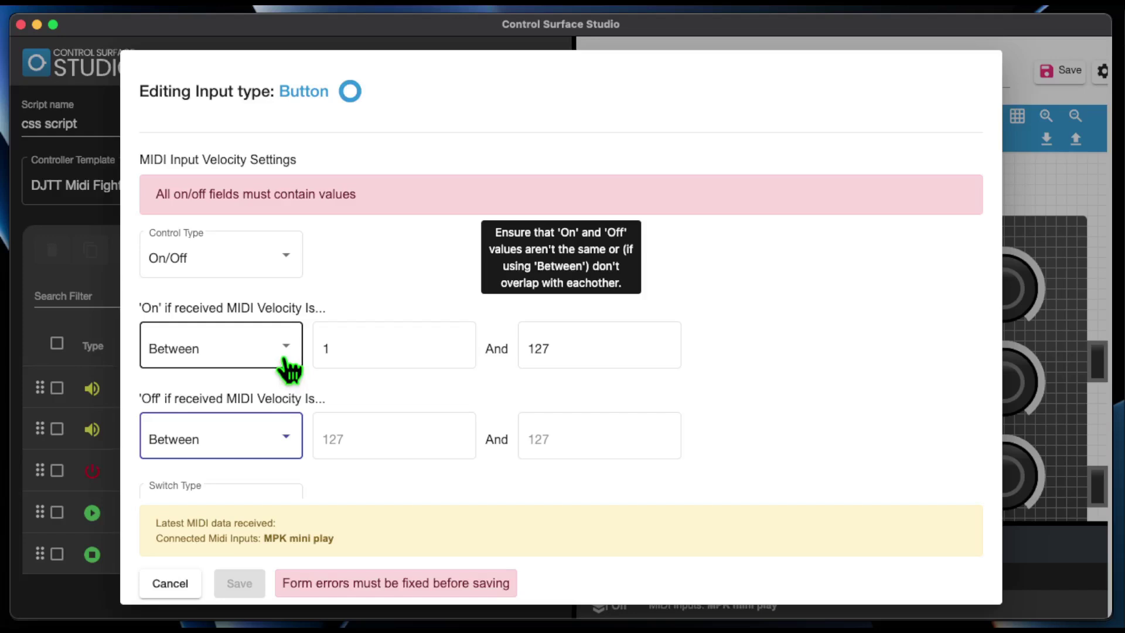
Enter 67 as the lower On velocity and 0–66 as the Off range.
left_click(393, 346)
key("BackSpace")
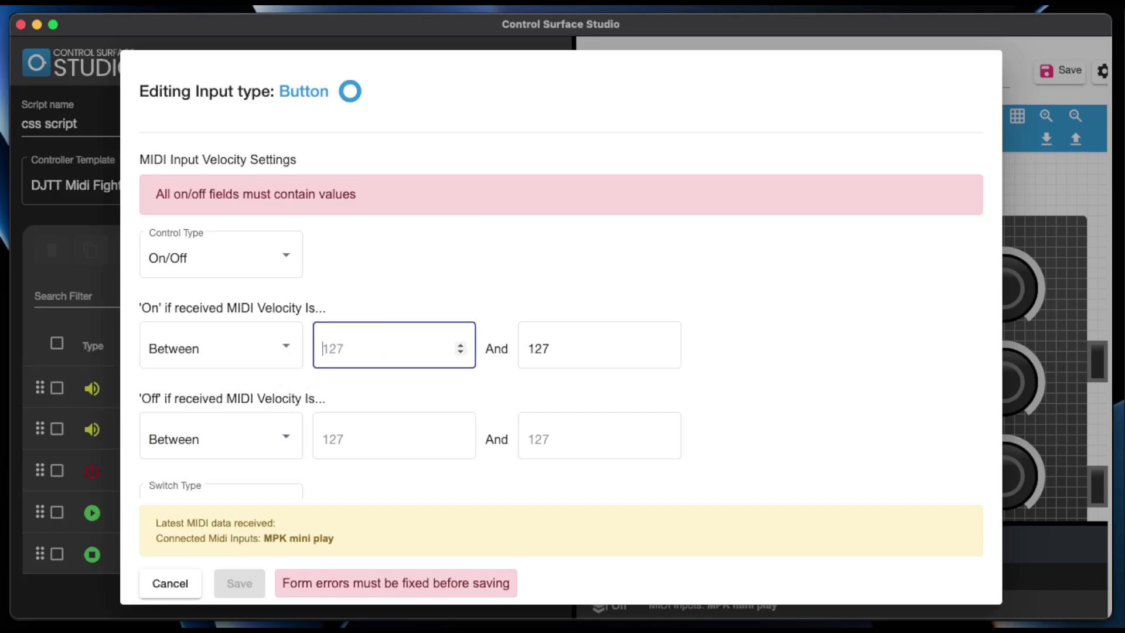
type("67")
key("Tab")
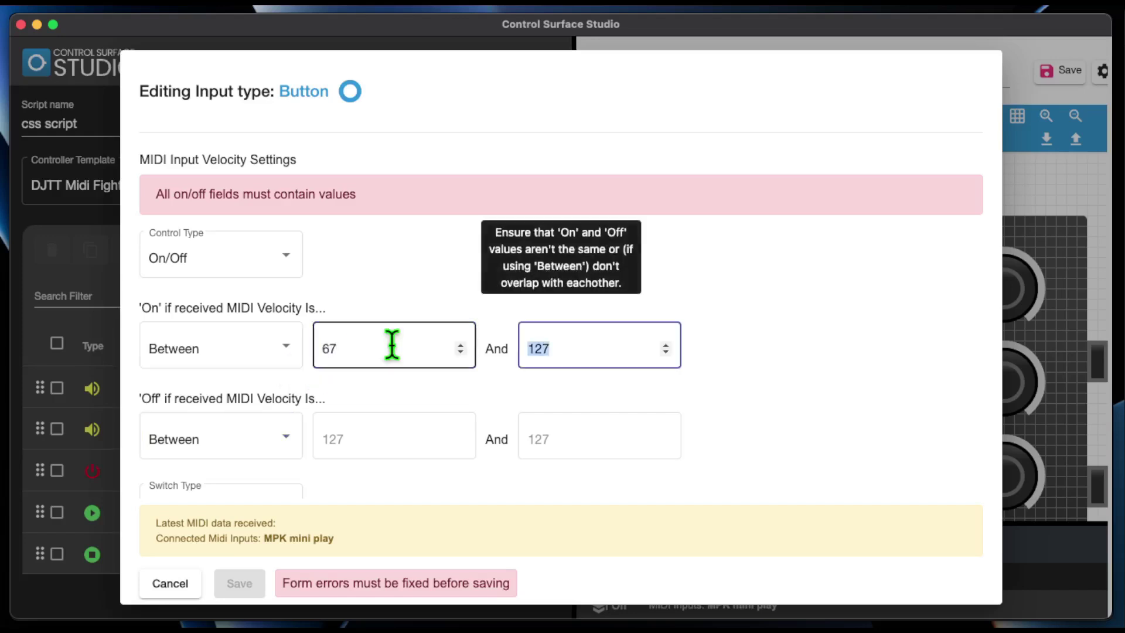
left_click(347, 438)
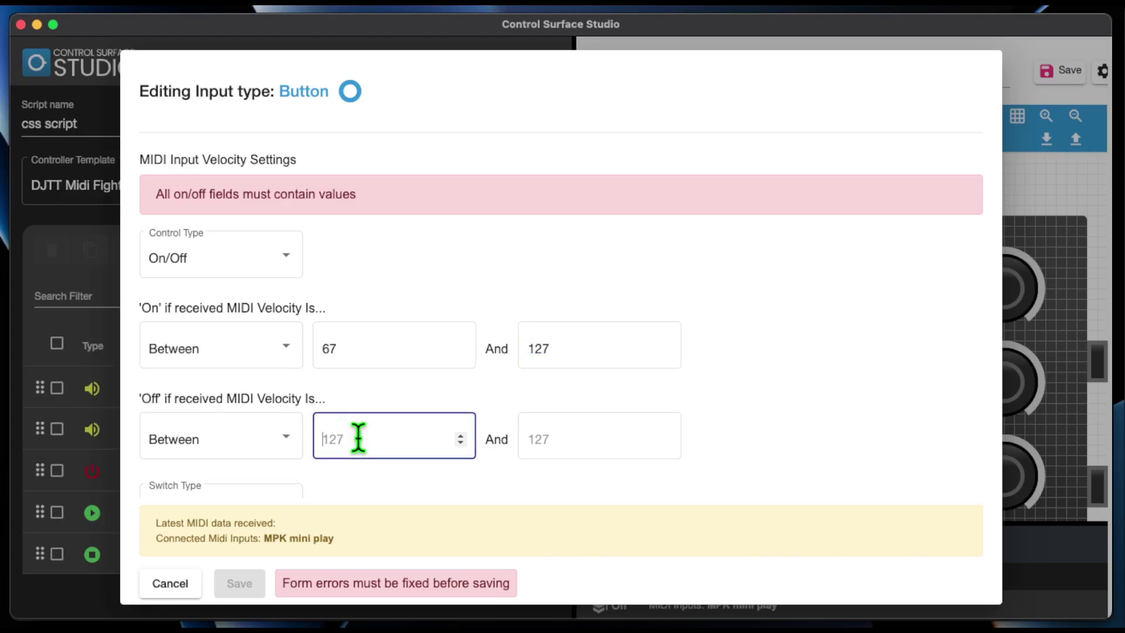
type("0")
key("Tab")
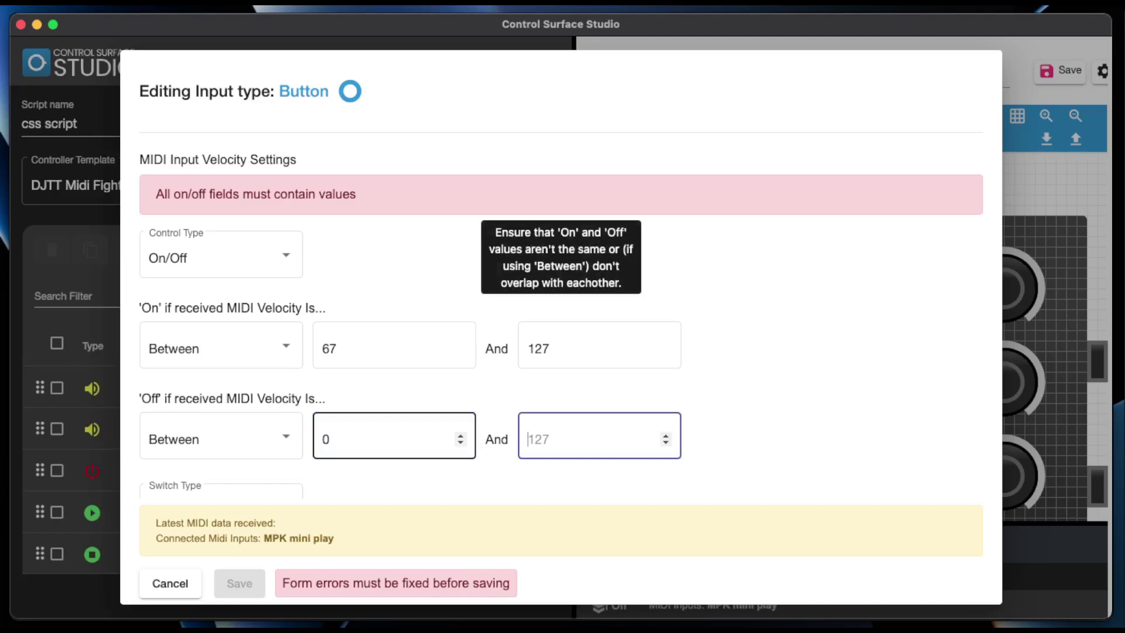
type("66")
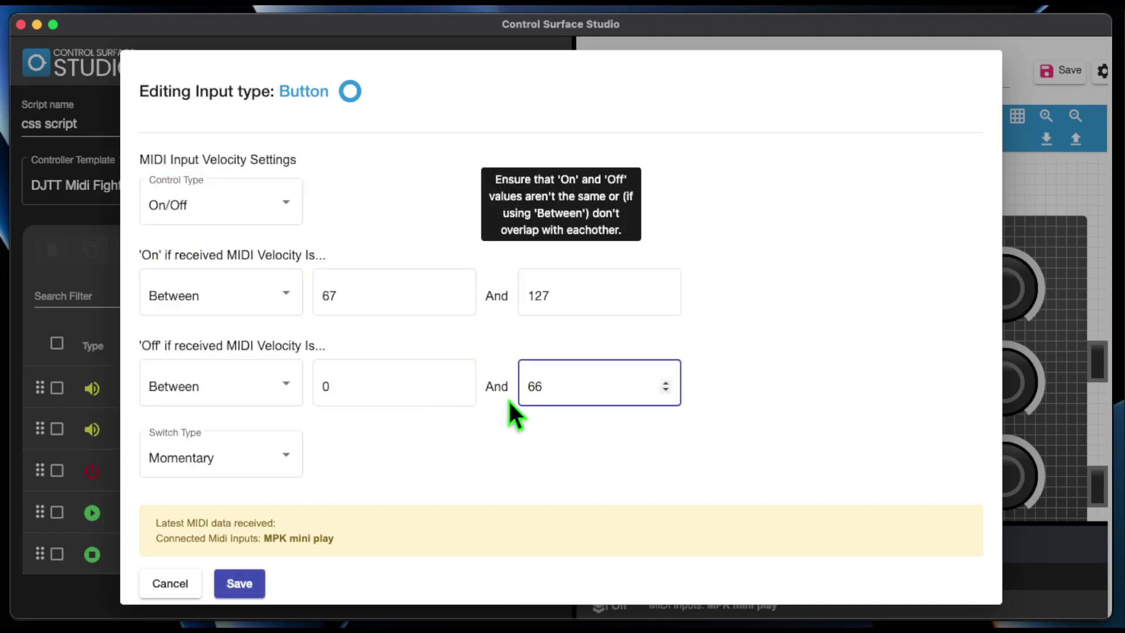
Switch Off to Equal To 0, set On to Between 1 and 127, and save.
left_click(283, 387)
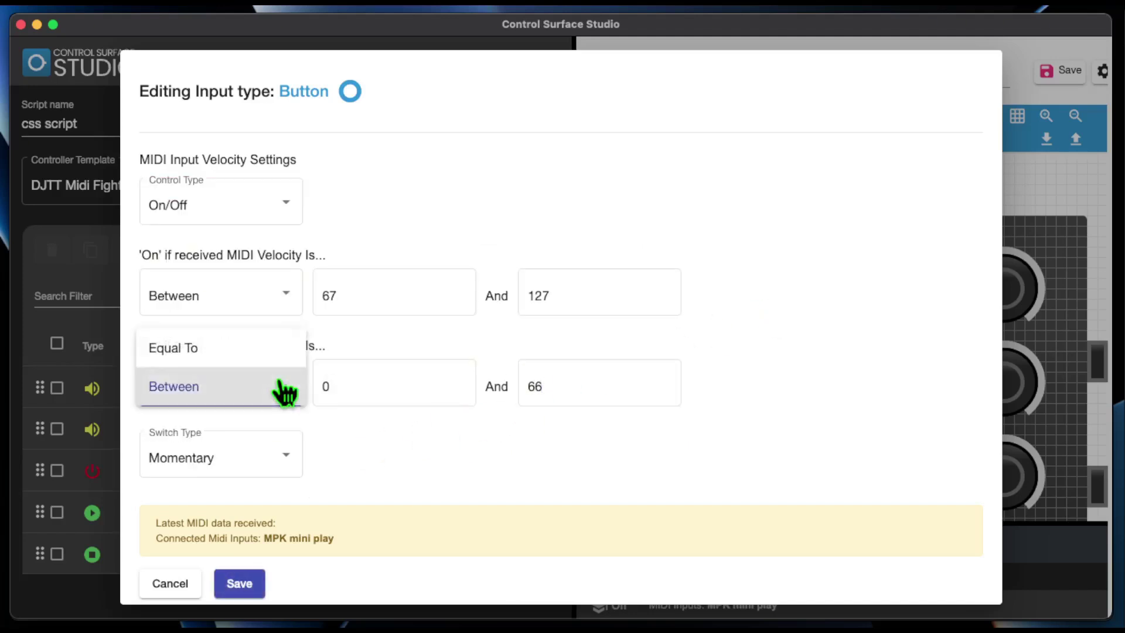
left_click(271, 350)
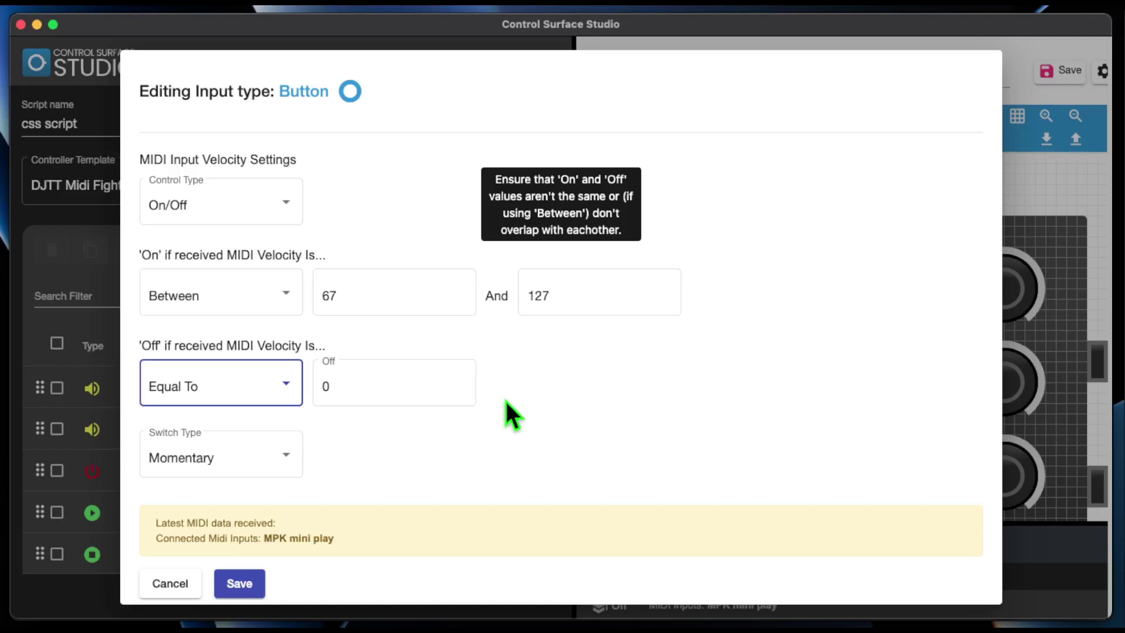
left_click(284, 302)
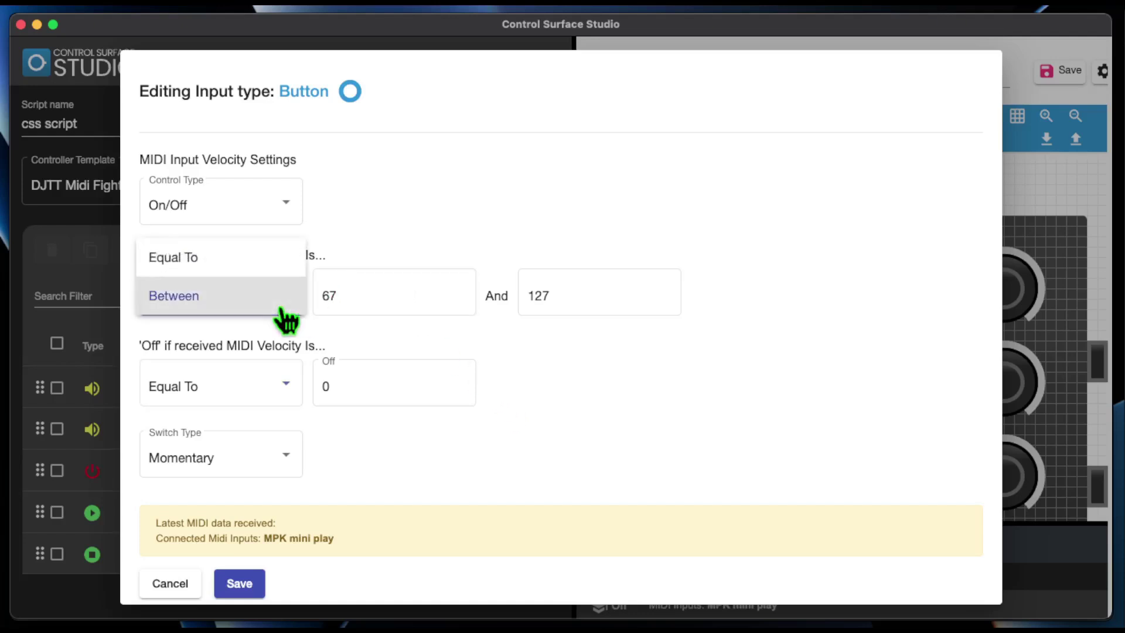
left_click(282, 310)
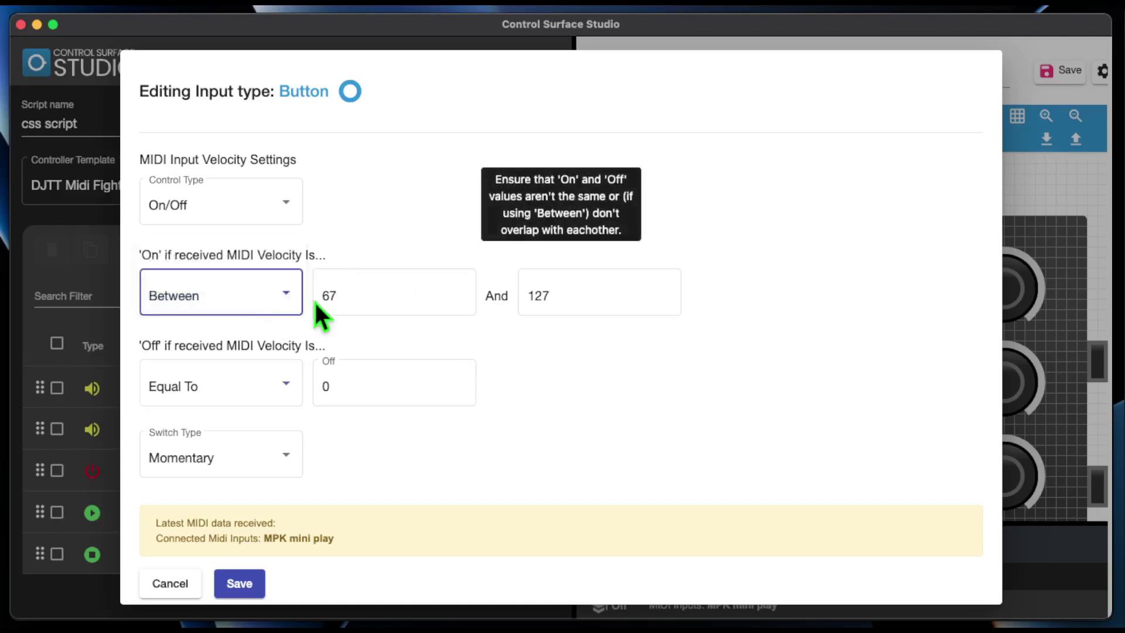
key("Tab")
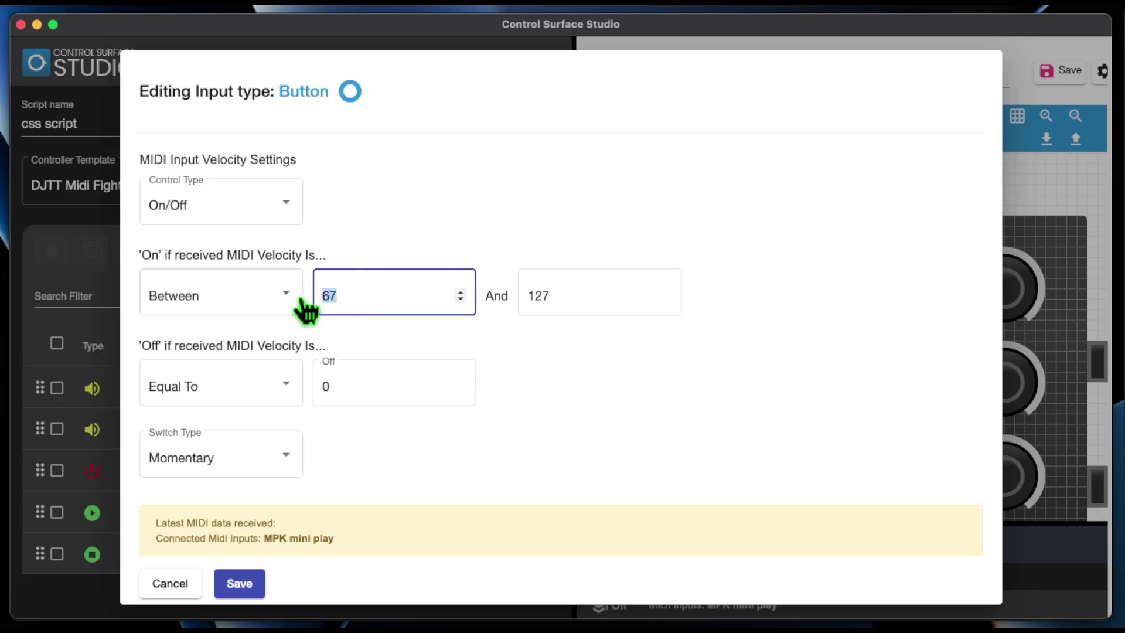
type("1")
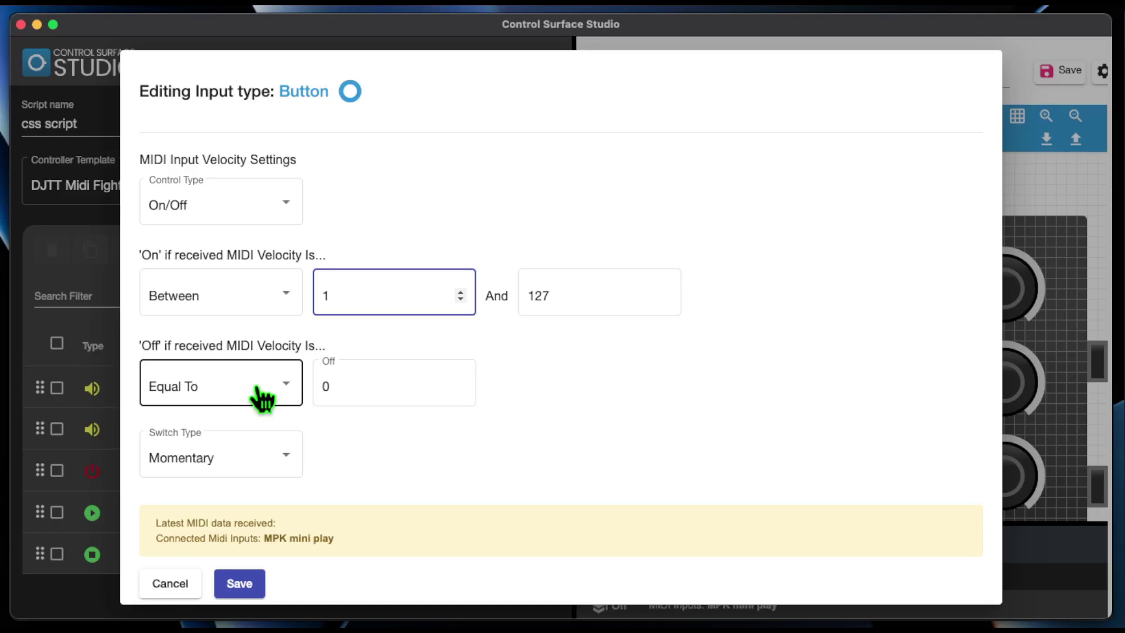
left_click(372, 384)
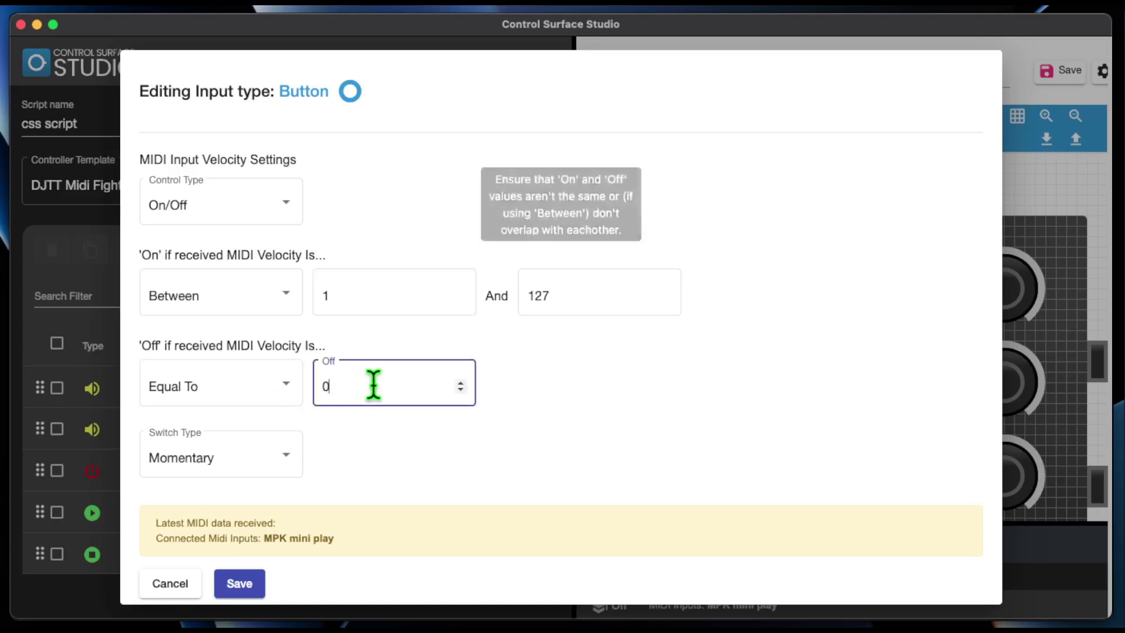
key("Escape")
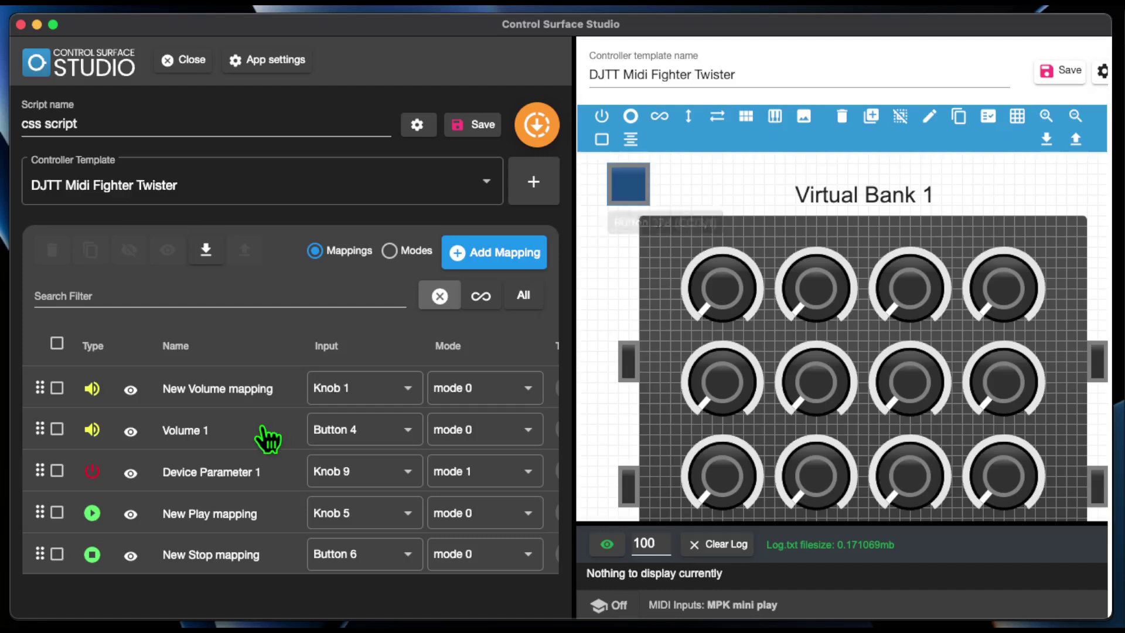
left_click(261, 428)
scroll(427, 406, "down", 6)
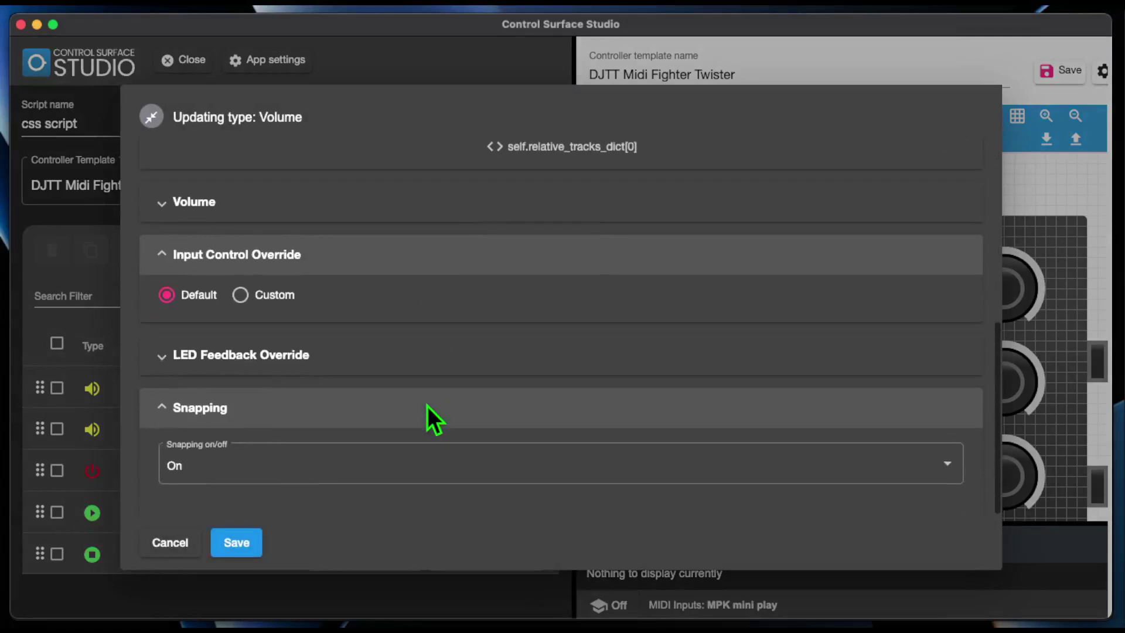
left_click(241, 295)
scroll(244, 301, "down", 1)
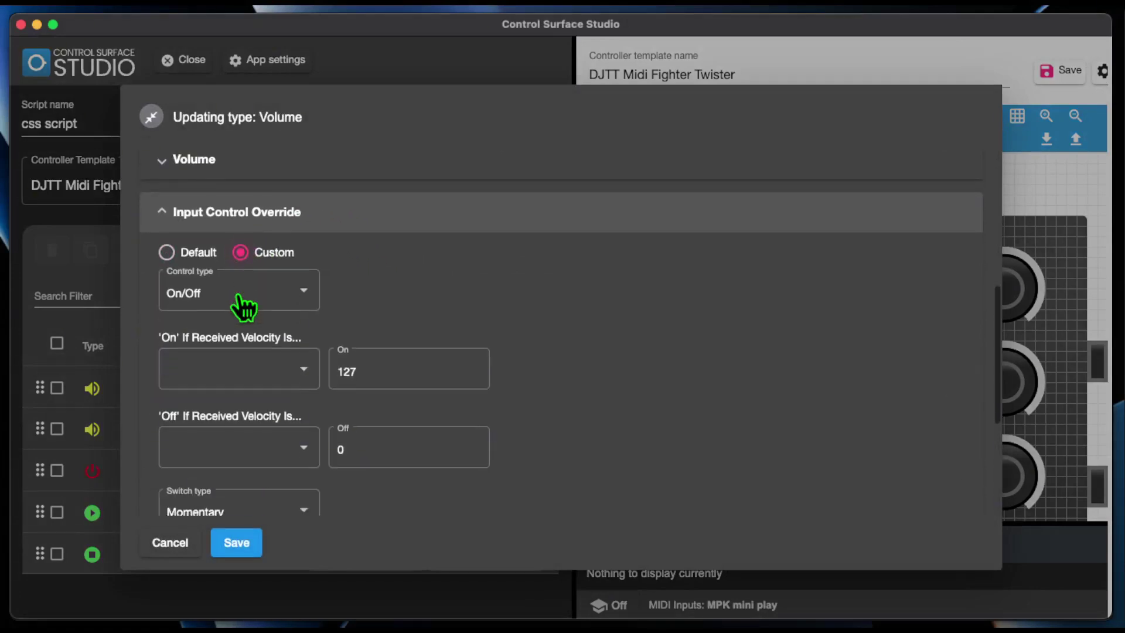
left_click(290, 301)
left_click(276, 321)
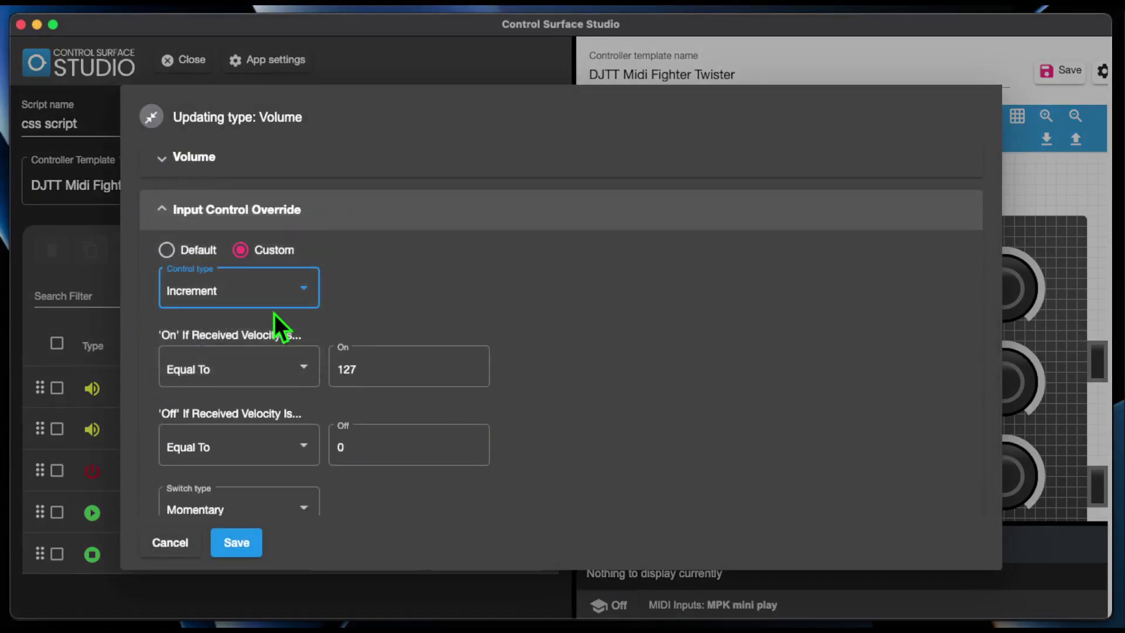
left_click(234, 387)
left_click(229, 404)
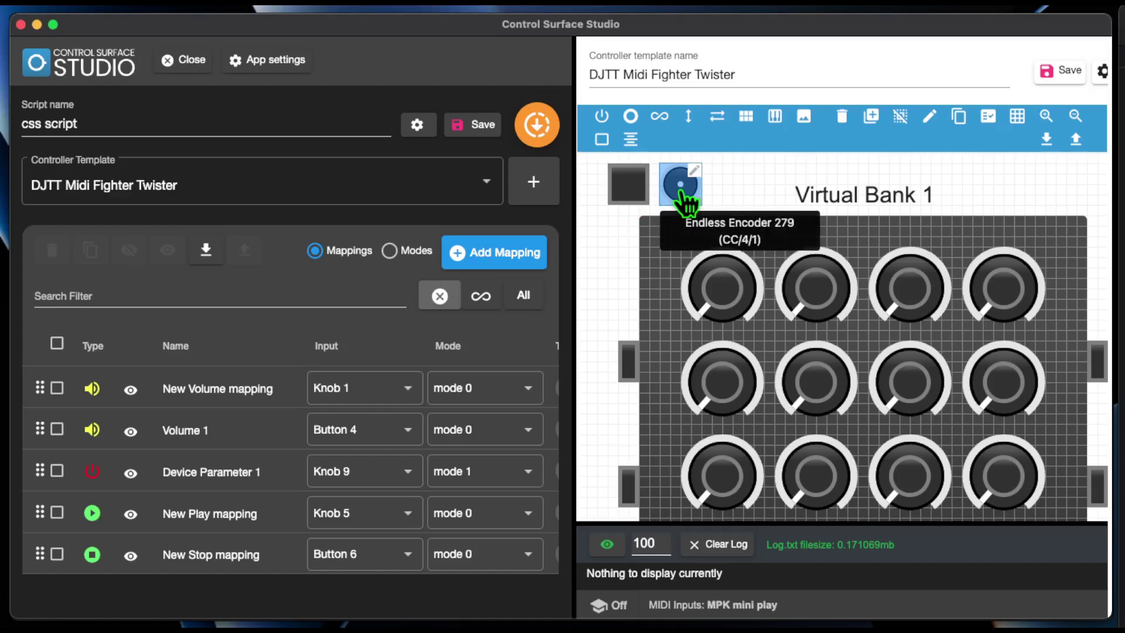
Open Endless Encoder 279 and add a second relative velocity group, removing the extra duplicate.
left_click(694, 170)
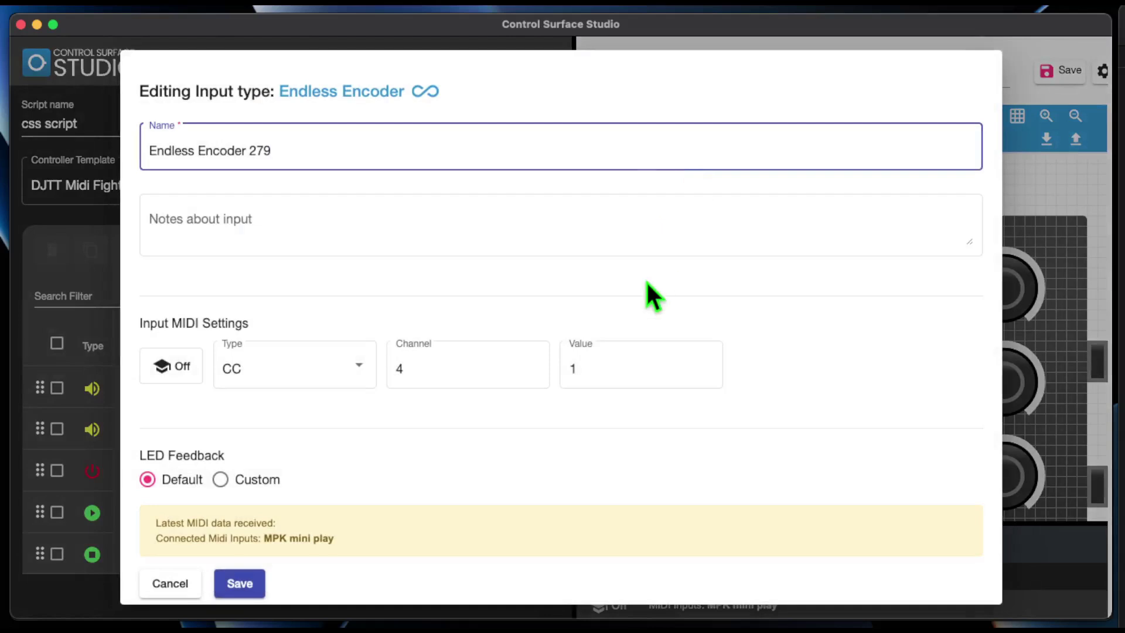
scroll(648, 282, "down", 3)
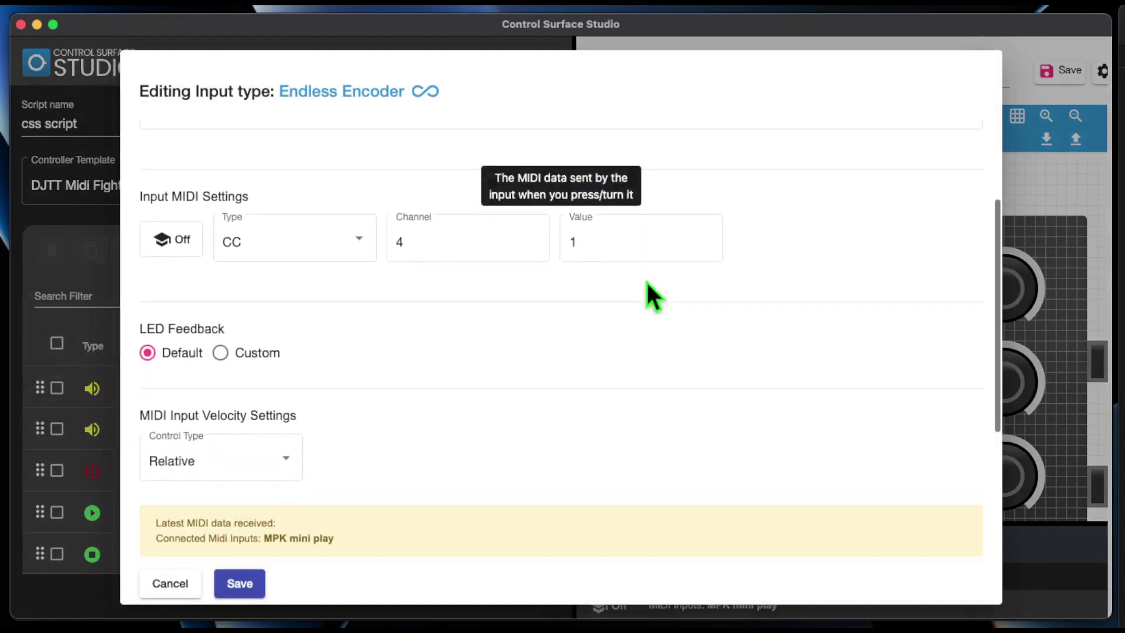
scroll(647, 283, "down", 2)
scroll(647, 282, "down", 2)
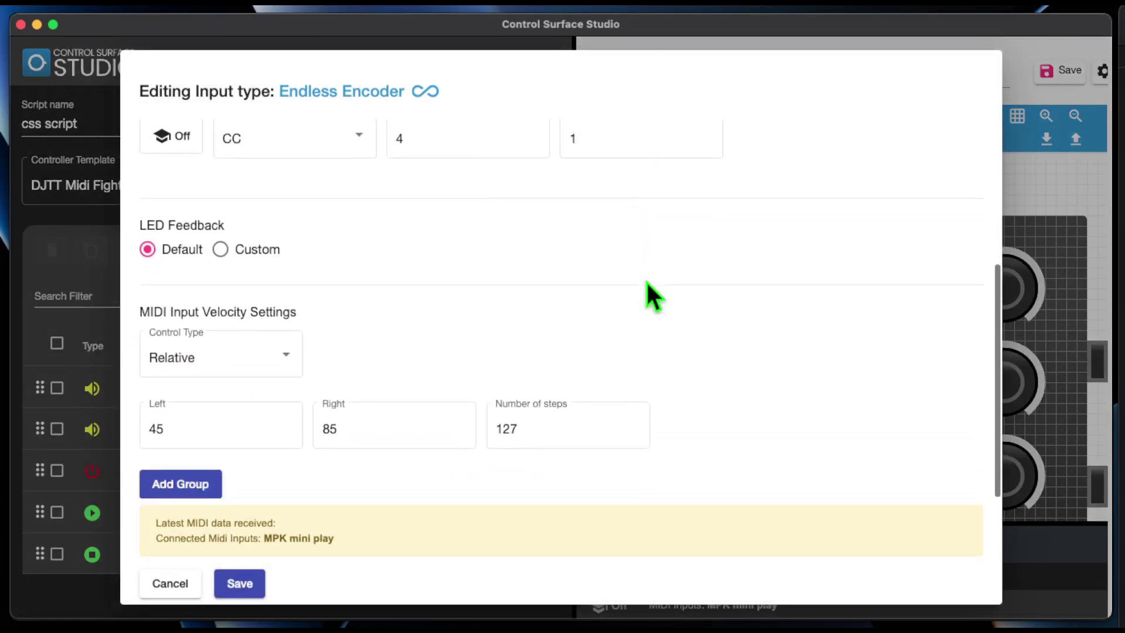
mouse_move(258, 407)
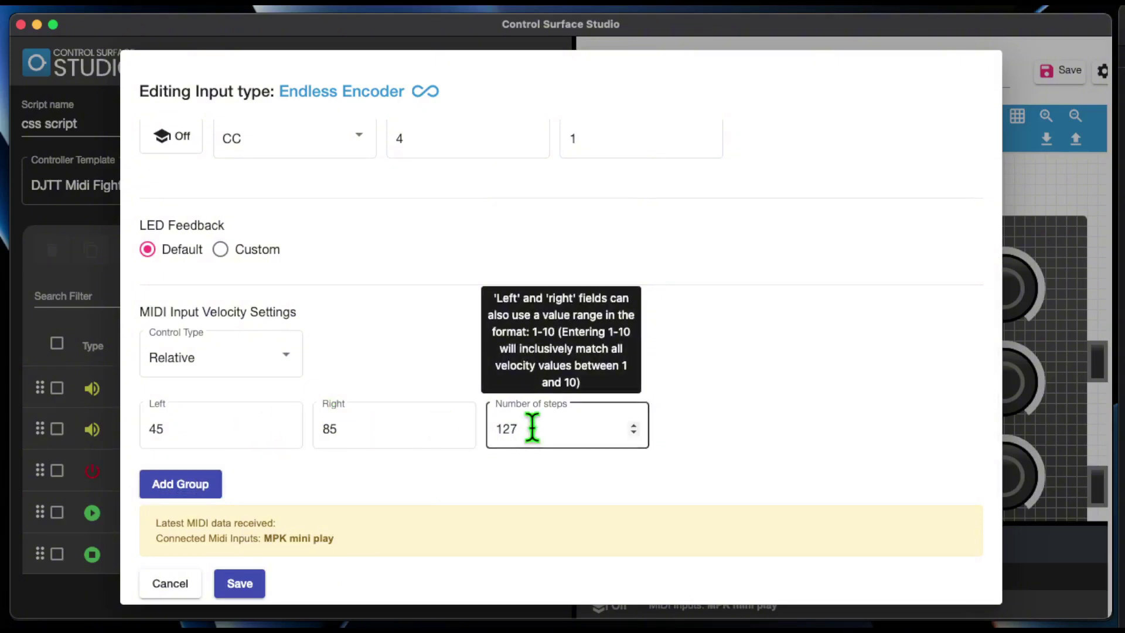
left_click(162, 478)
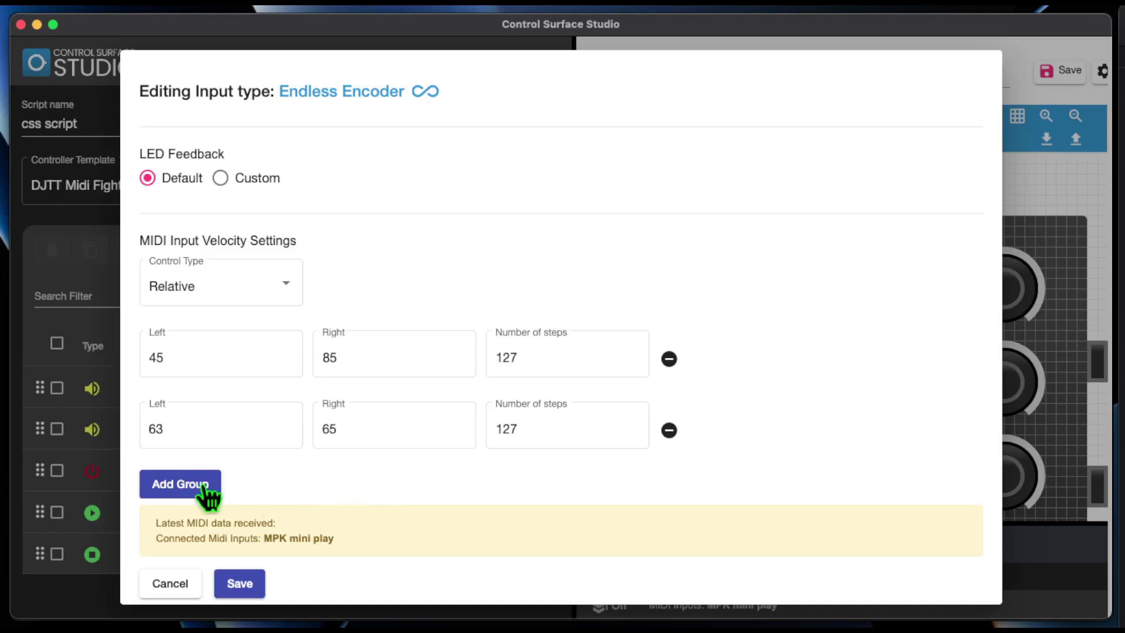
left_click(179, 492)
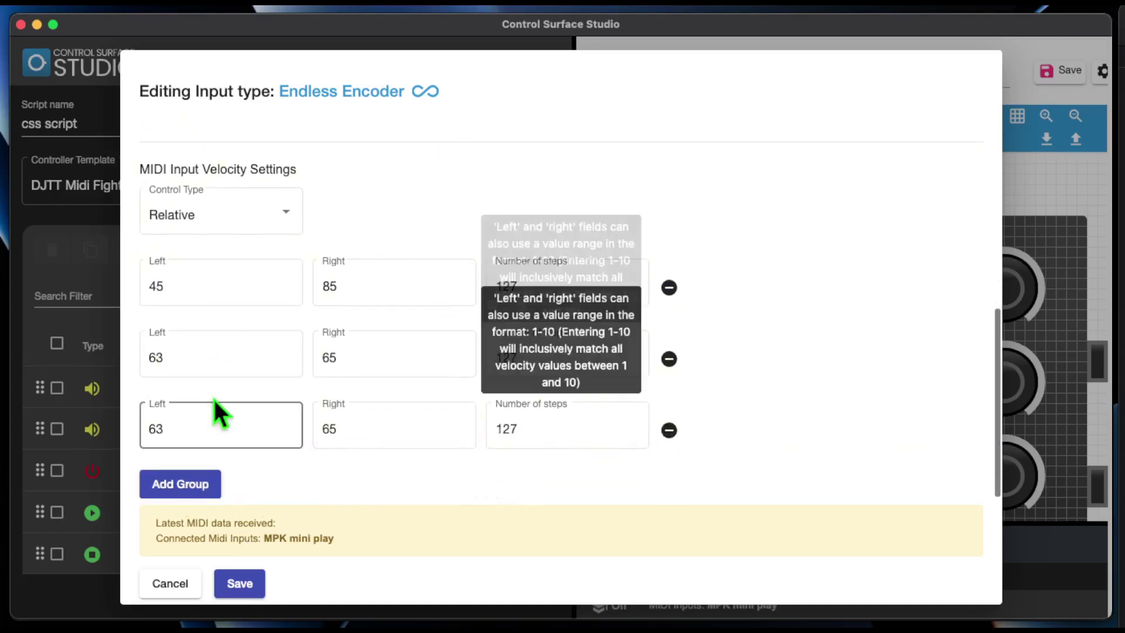
left_click(668, 359)
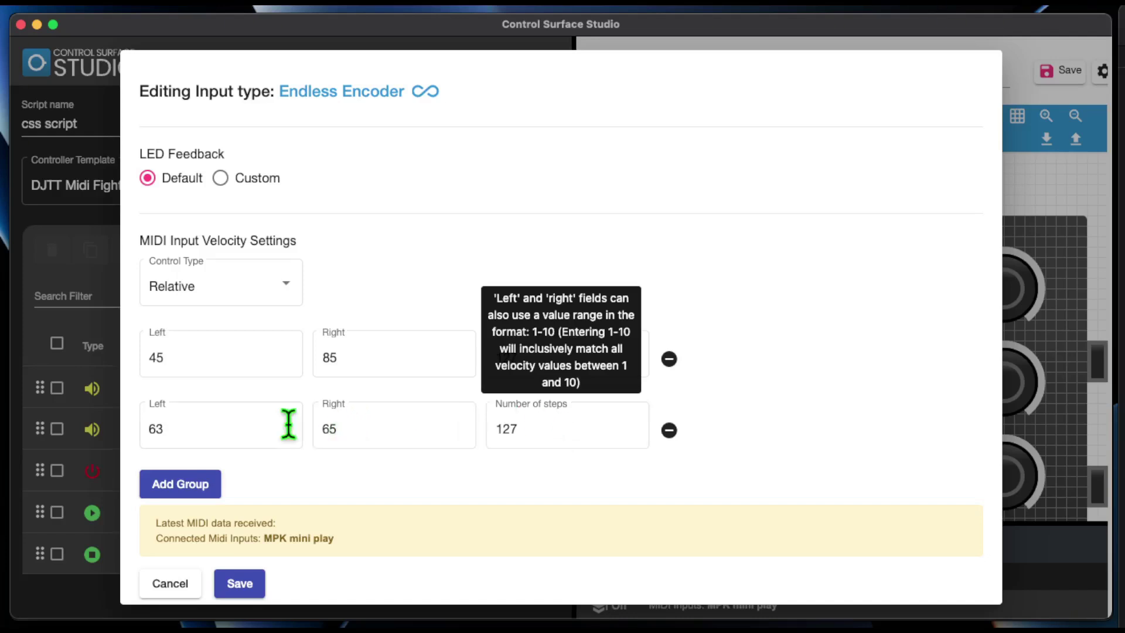
Set the second group's Left to 65-84, Right to 85-100 and steps to 100.
left_click(232, 433)
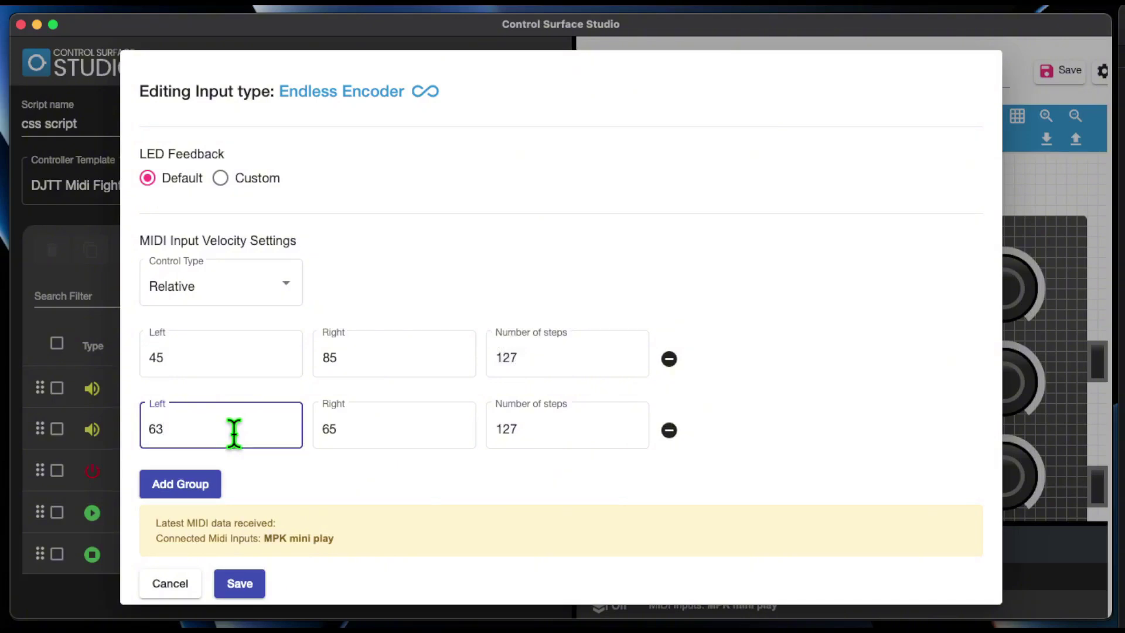
type("-")
key("BackSpace")
key("BackSpace")
type("5-84")
key("Tab")
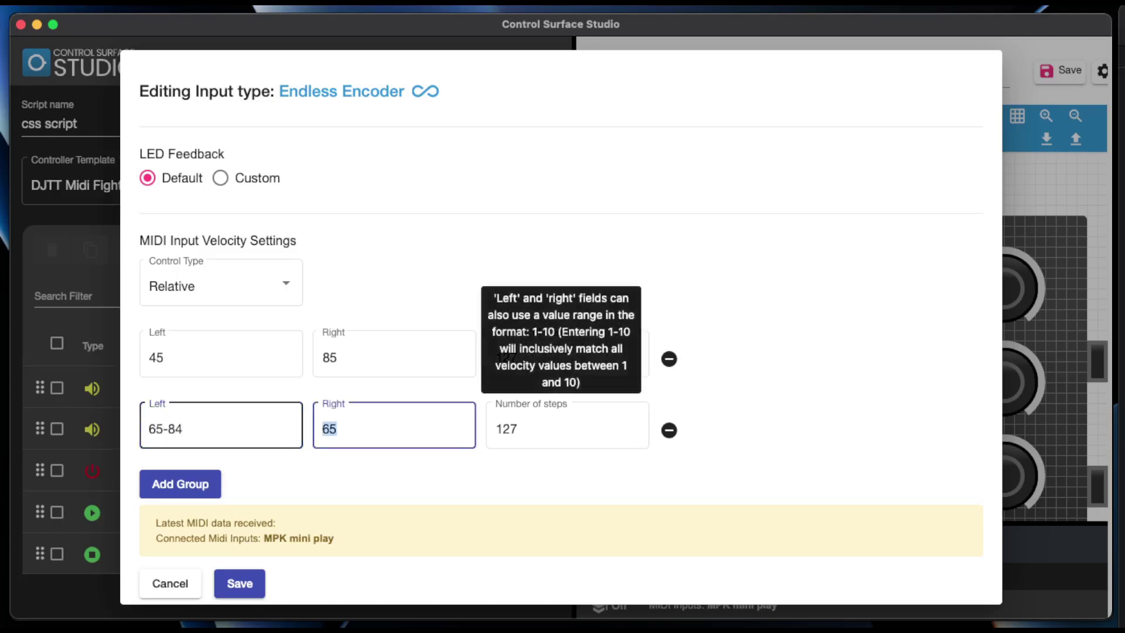
type("85-100")
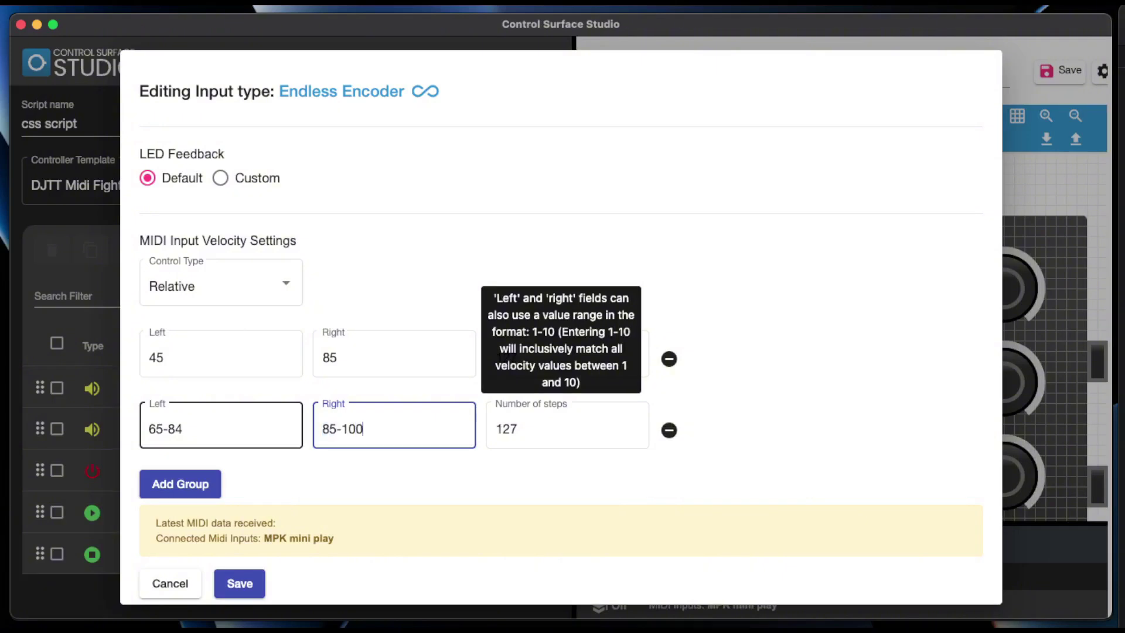
left_click(566, 424)
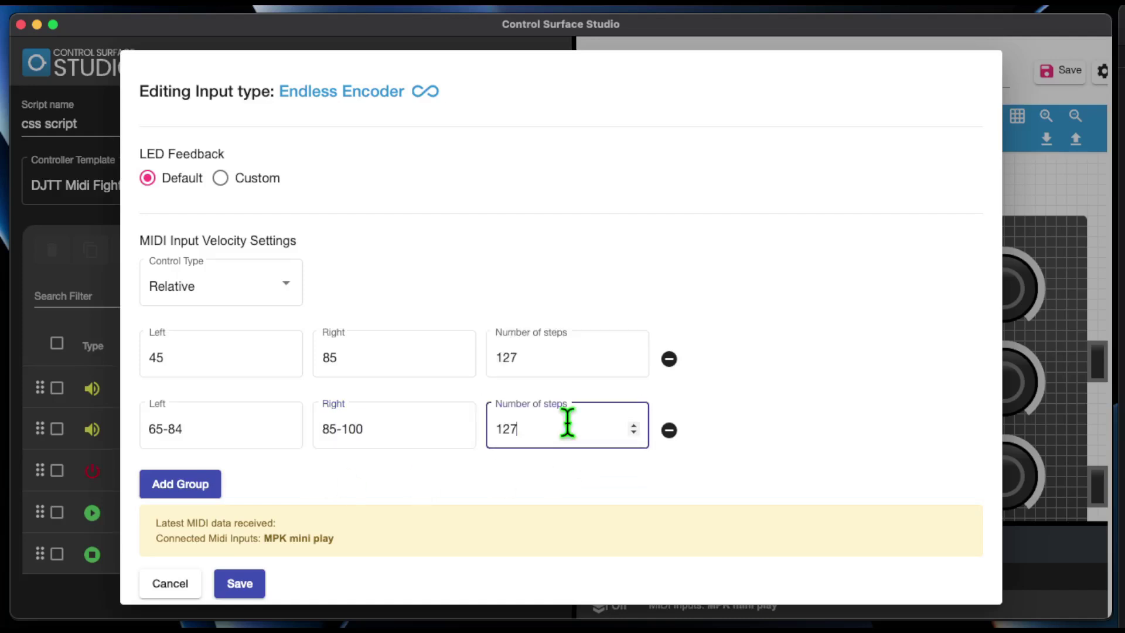
left_click_drag(566, 423, 499, 427)
type("100")
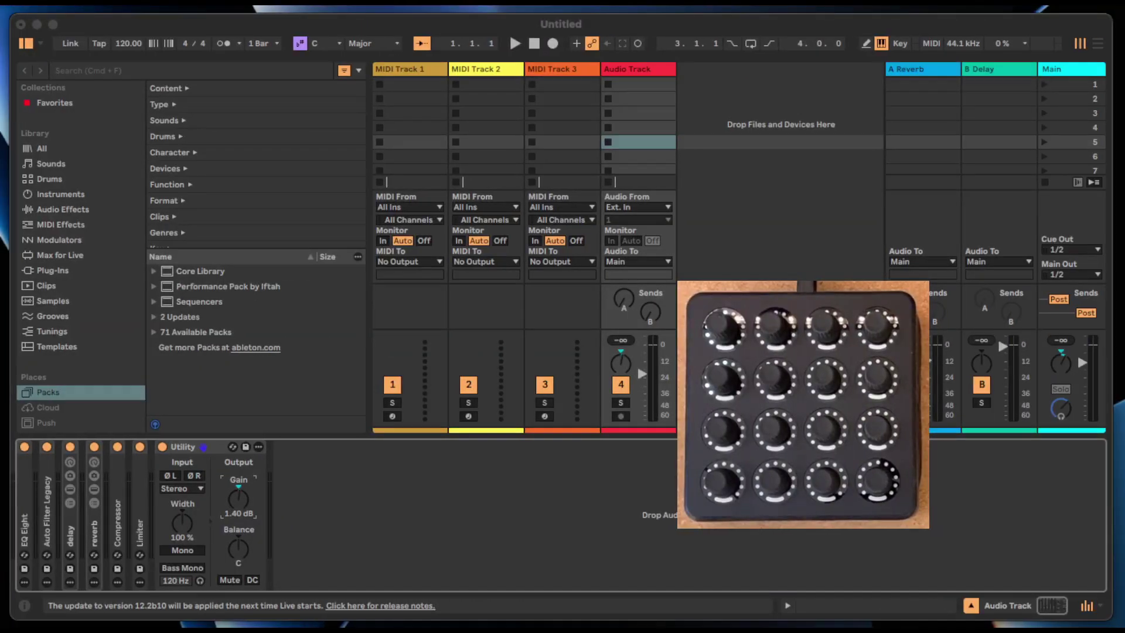
In Ableton Live, select the Audio Track volume, Utility Gain and Main track panning for controller adjustment.
left_click(674, 507)
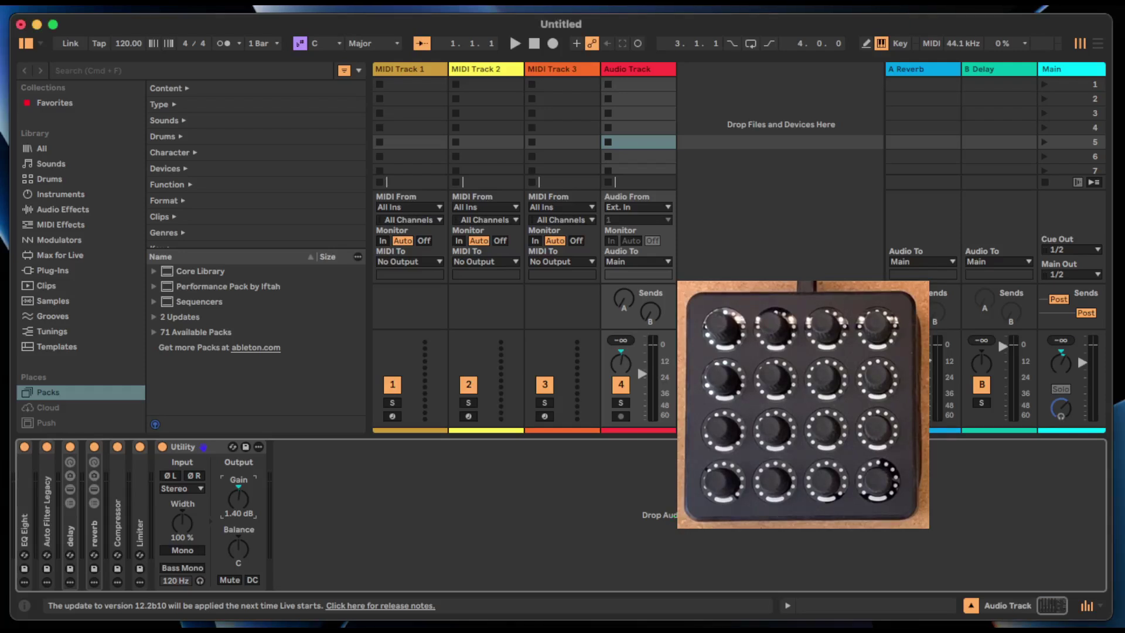
left_click(648, 369)
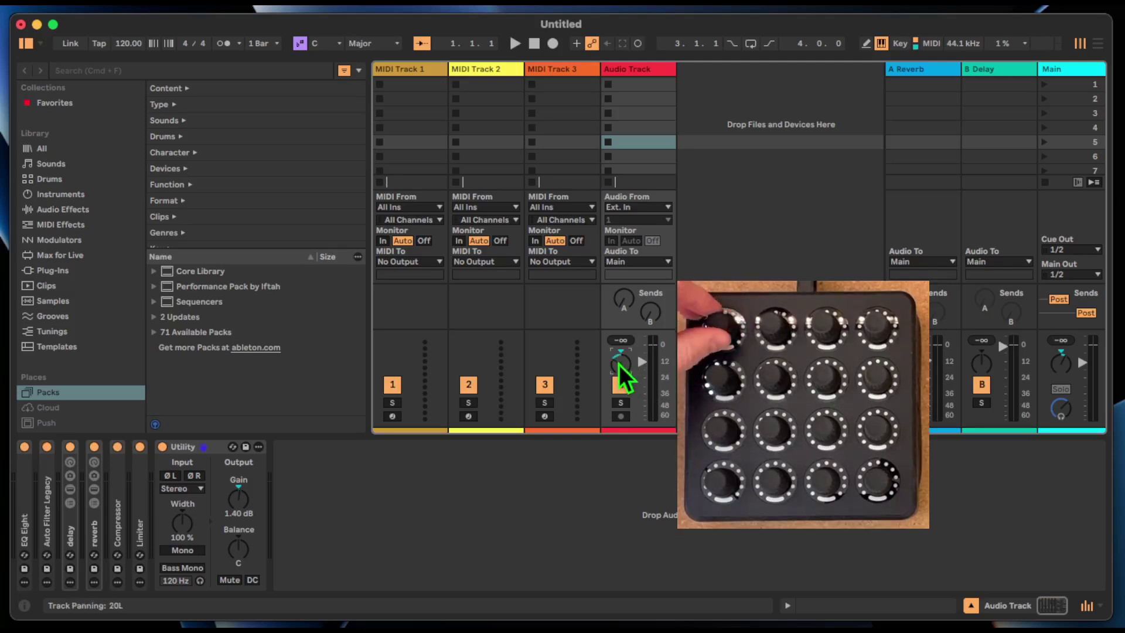
left_click(239, 499)
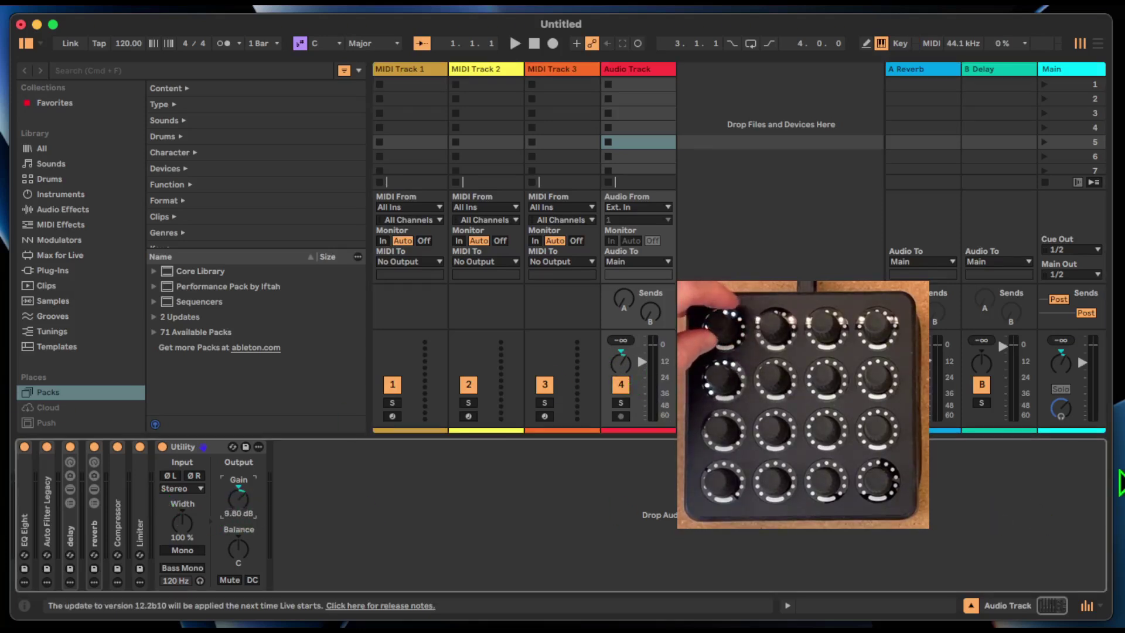
left_click(1074, 415)
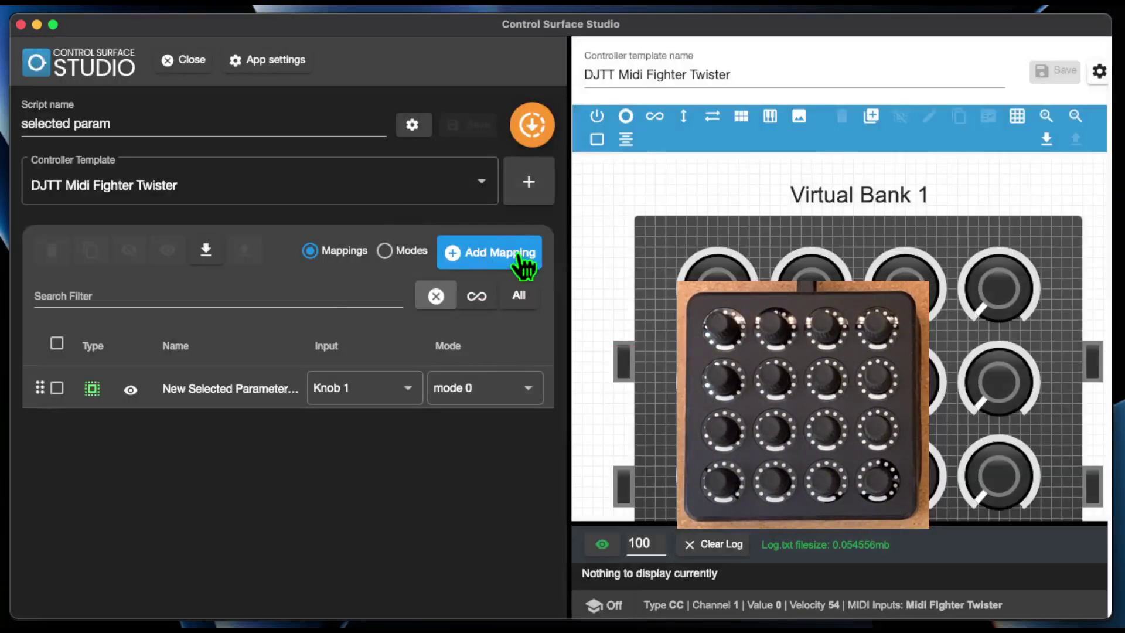
Bring up Control Surface Studio's list of mapping types for a new mapping.
left_click(496, 253)
scroll(551, 329, "down", 3)
scroll(554, 387, "down", 10)
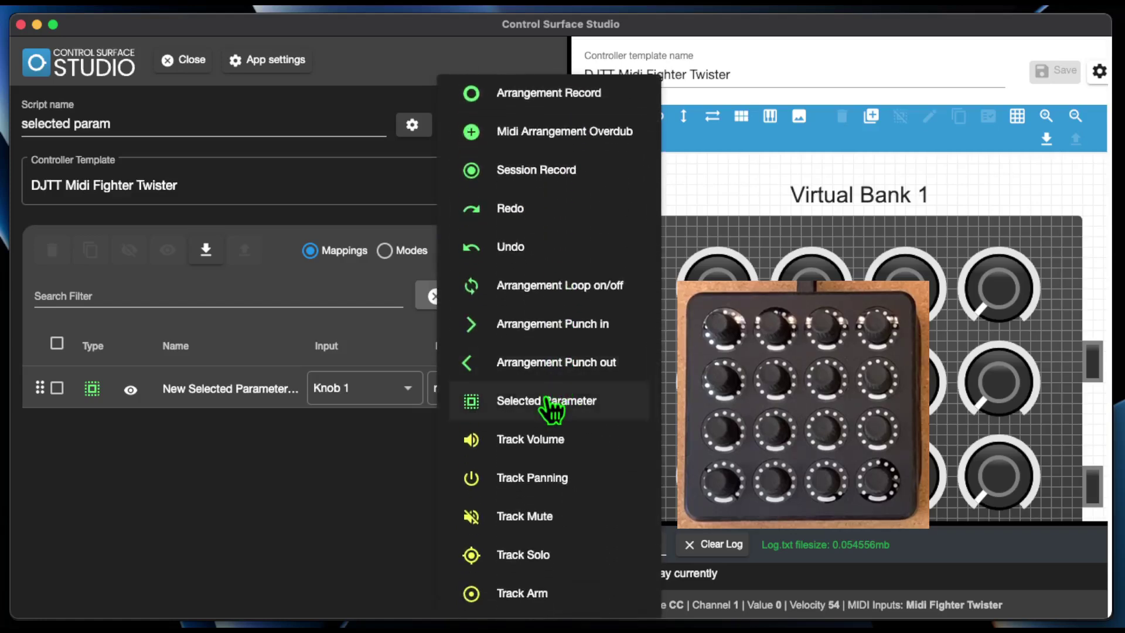
After adding a Selected Parameter mapping, create a Reaction mapping and open its listener choices.
left_click(547, 400)
scroll(546, 399, "down", 5)
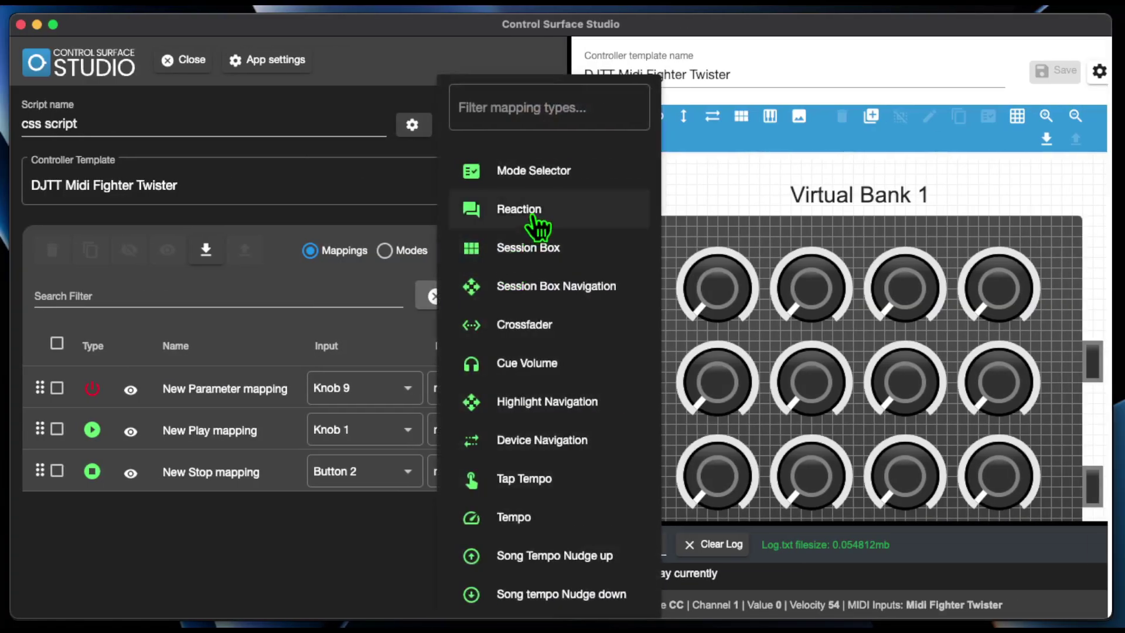
left_click(534, 216)
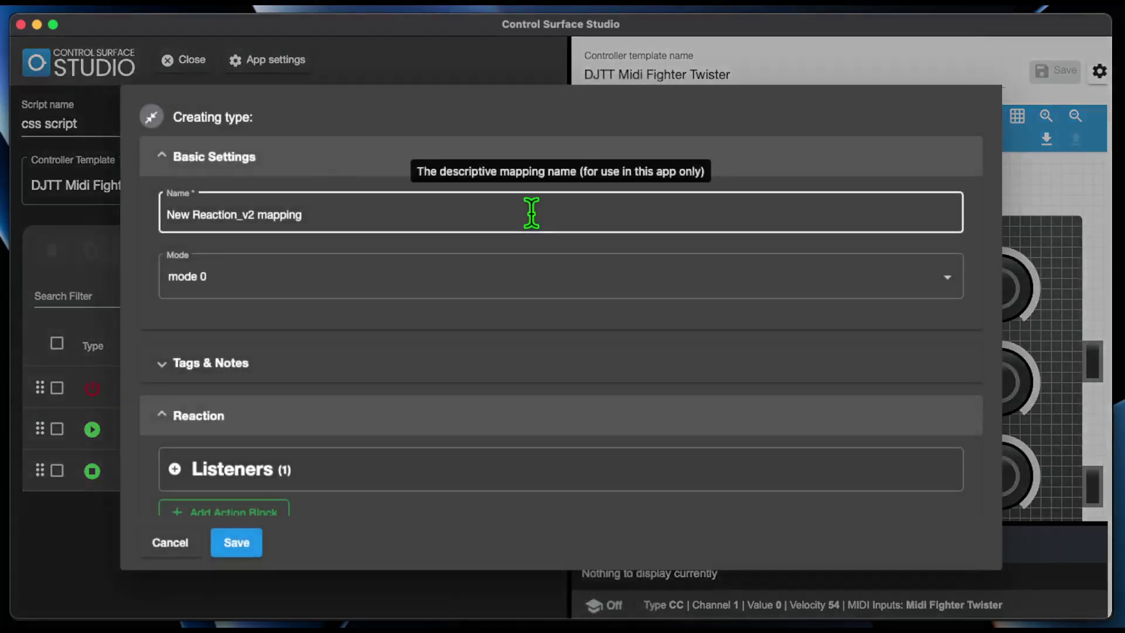
scroll(526, 328, "down", 5)
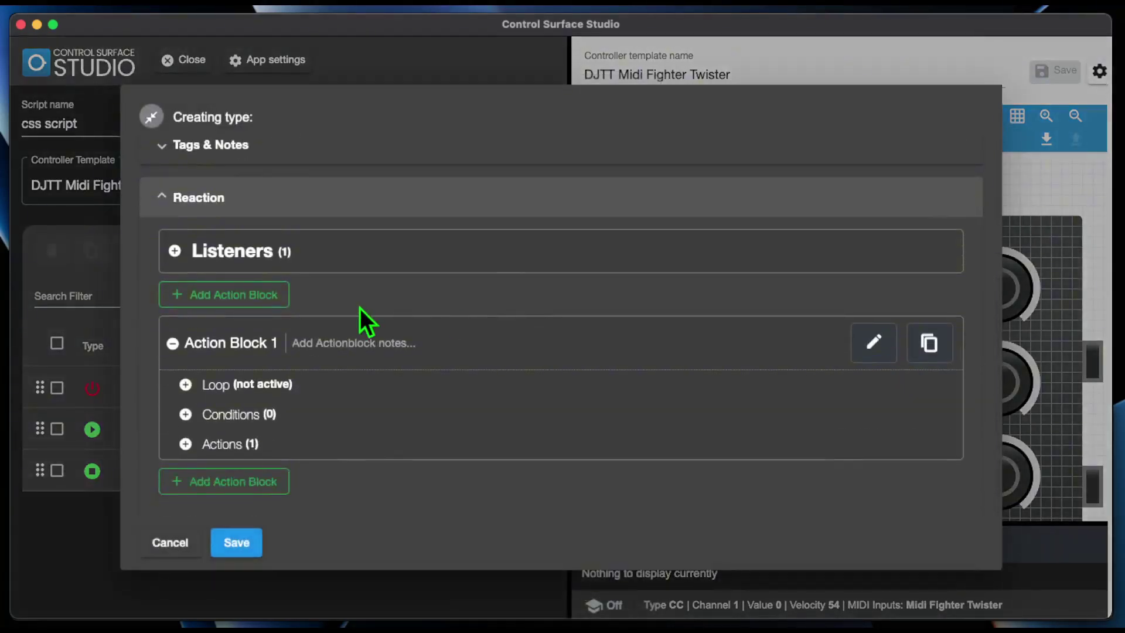
left_click(174, 251)
left_click(398, 354)
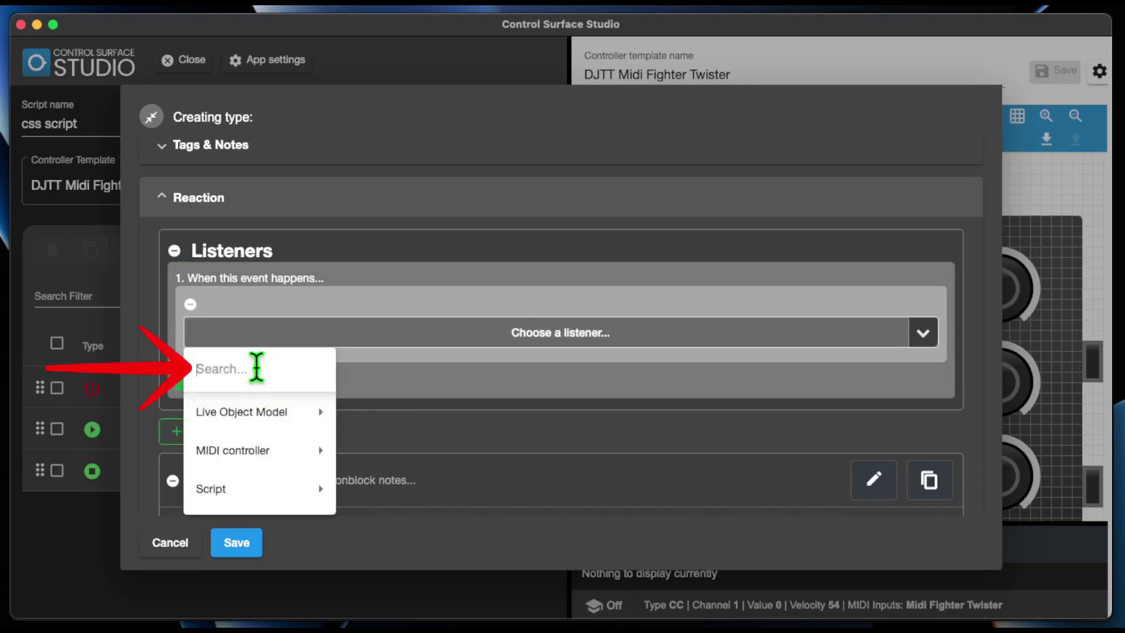
Set the reaction's listener to Master Track crossfader state changes.
type("track")
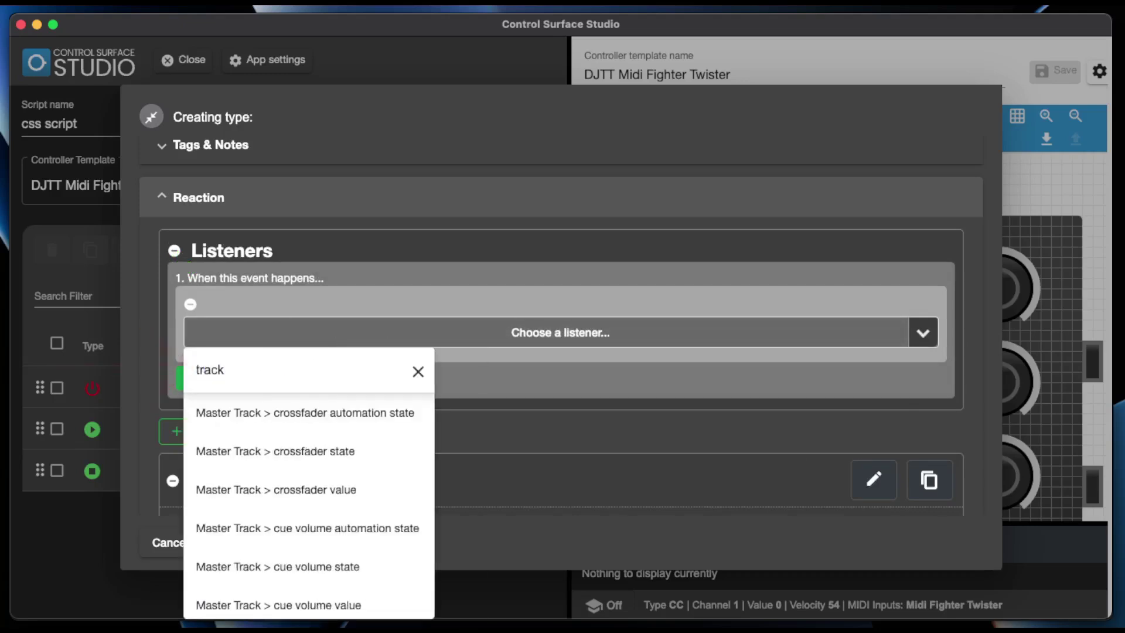
left_click(275, 451)
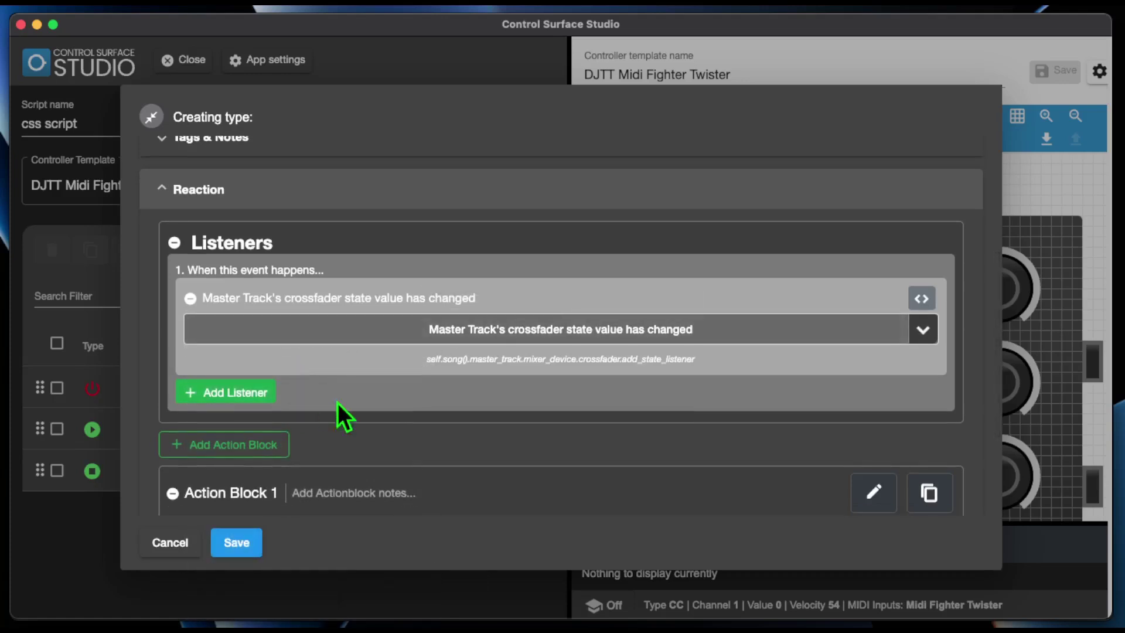
scroll(424, 435, "down", 3)
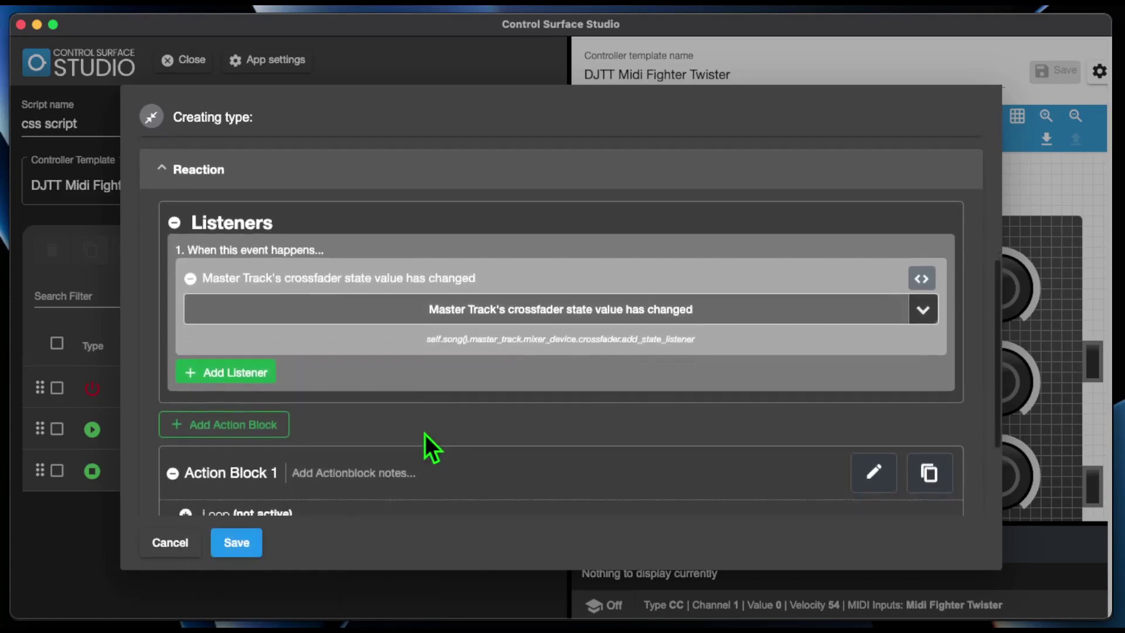
scroll(424, 434, "down", 4)
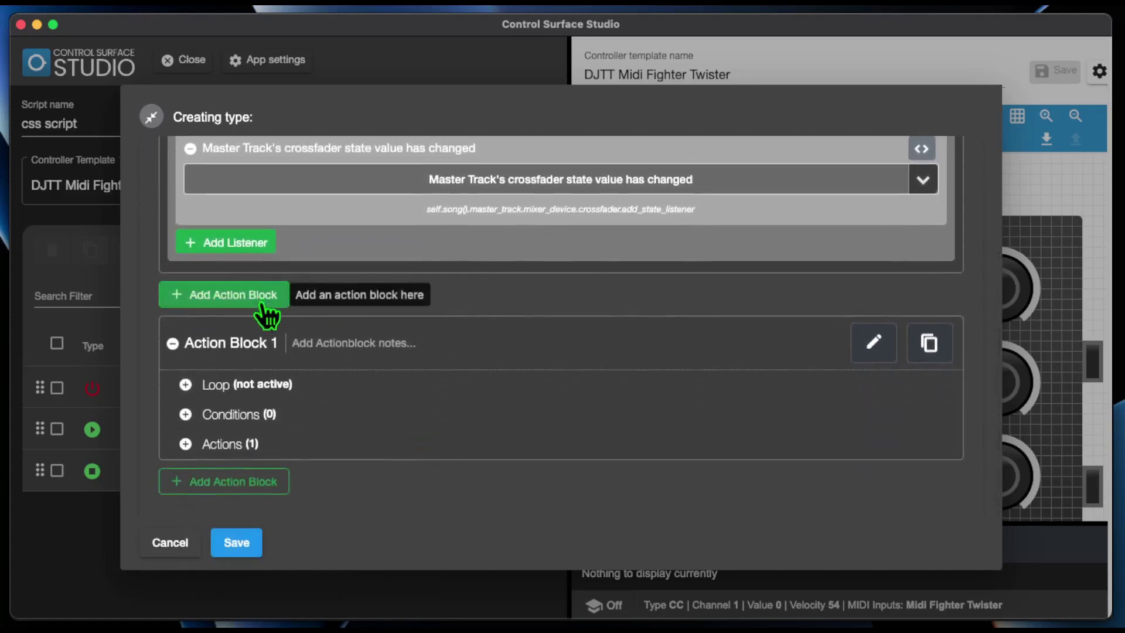
Add an action block condition on Master Track crossfader default value.
left_click(185, 414)
scroll(191, 422, "down", 3)
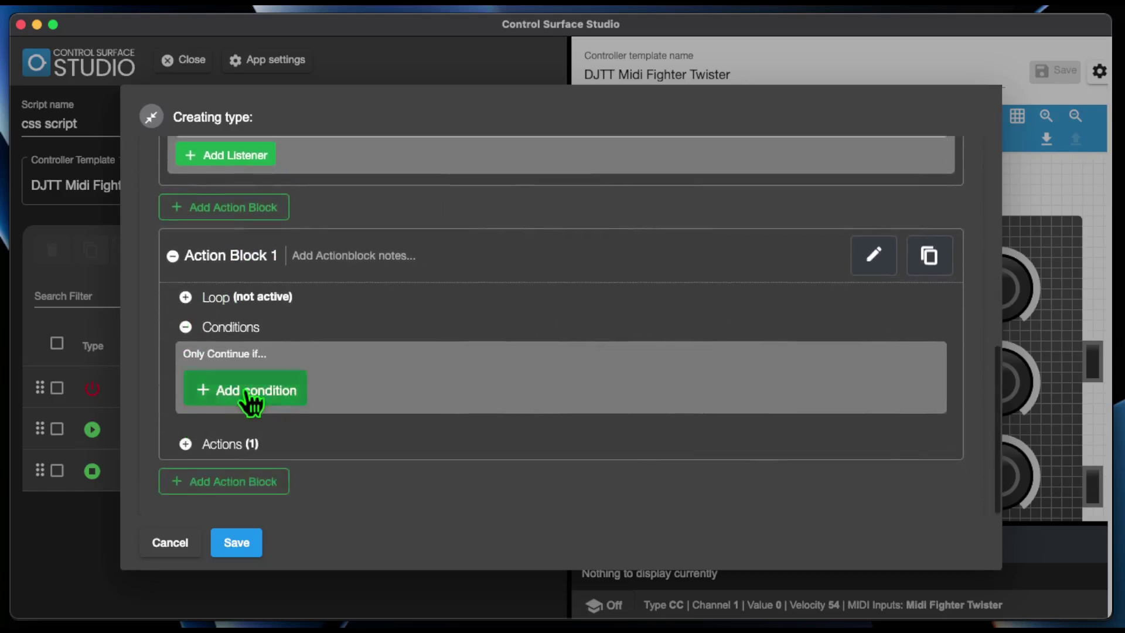
left_click(221, 395)
left_click(420, 415)
type("track")
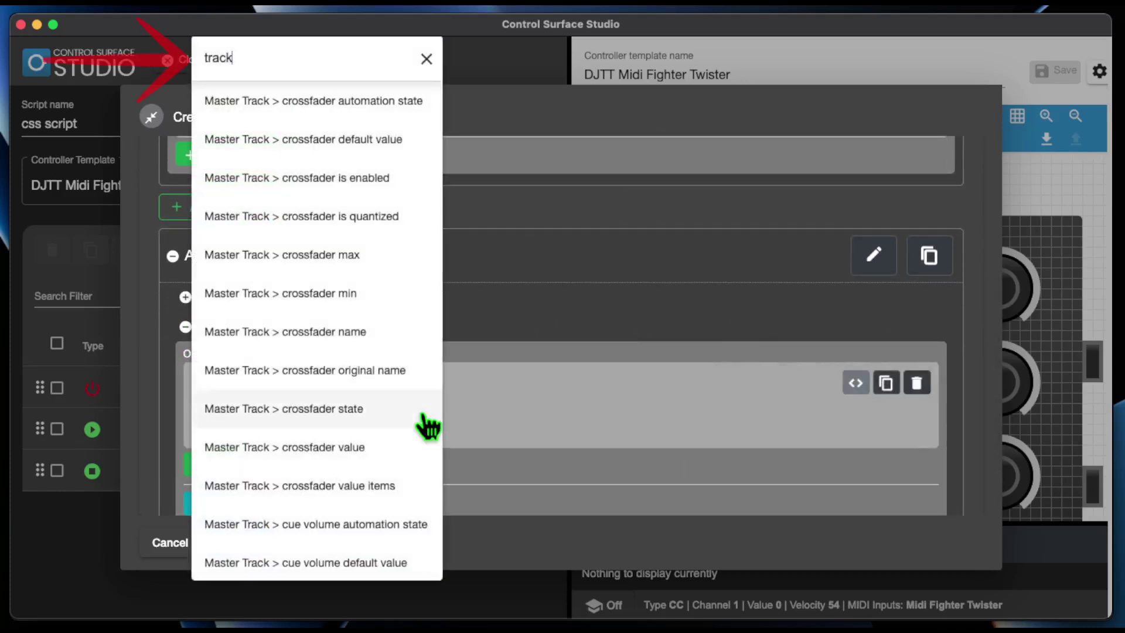
left_click(249, 139)
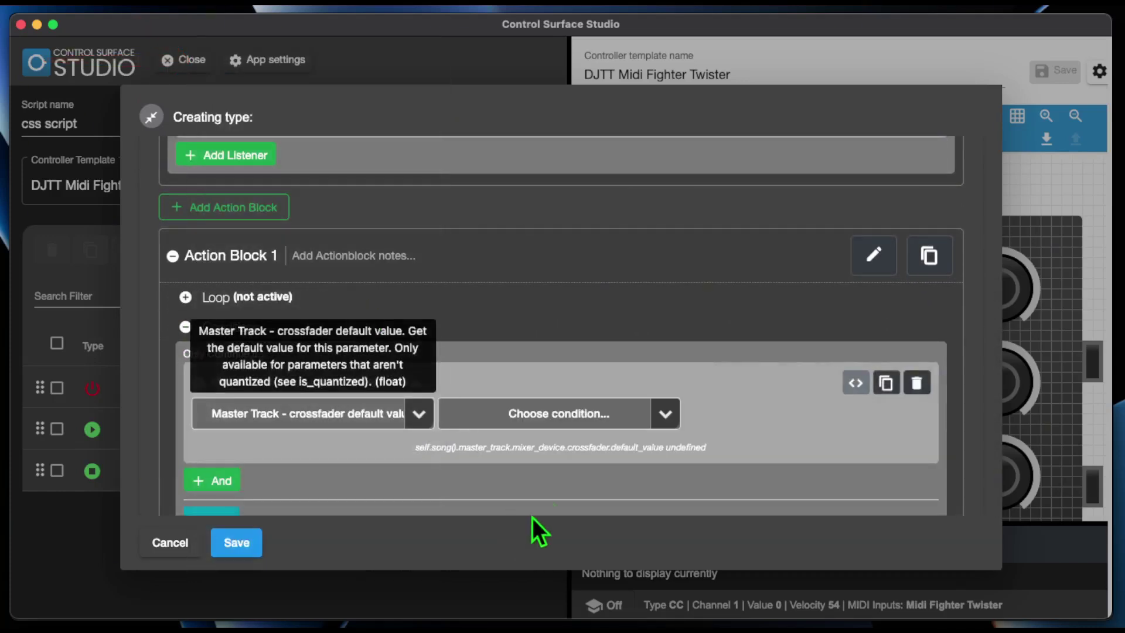
scroll(509, 482, "down", 5)
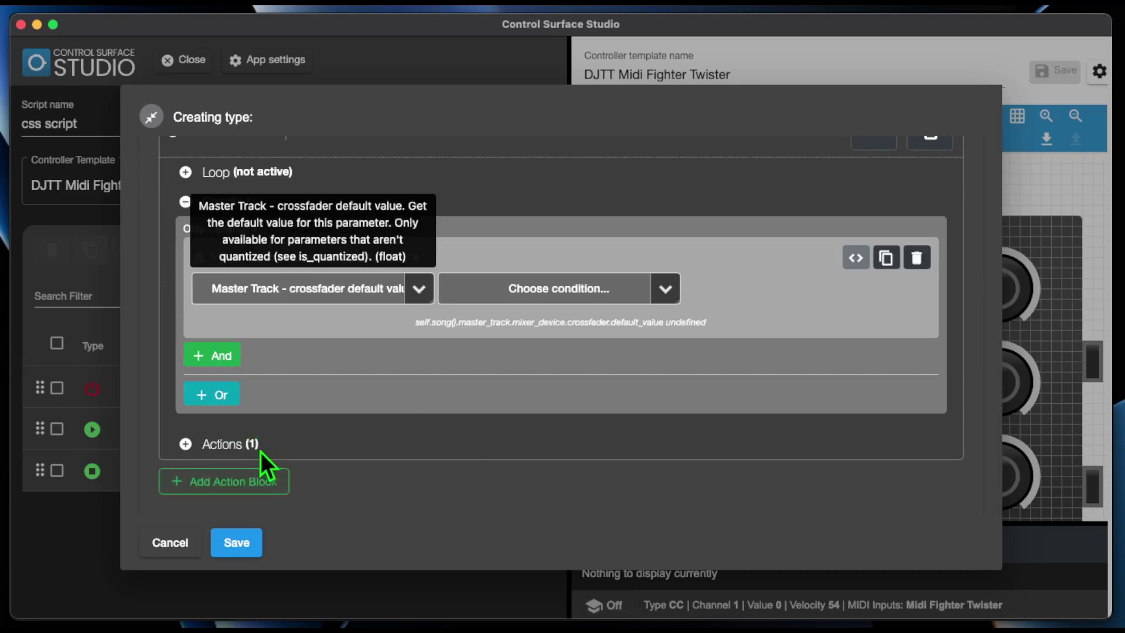
Set the block's action to Song - delete return track.
left_click(186, 445)
scroll(188, 452, "down", 2)
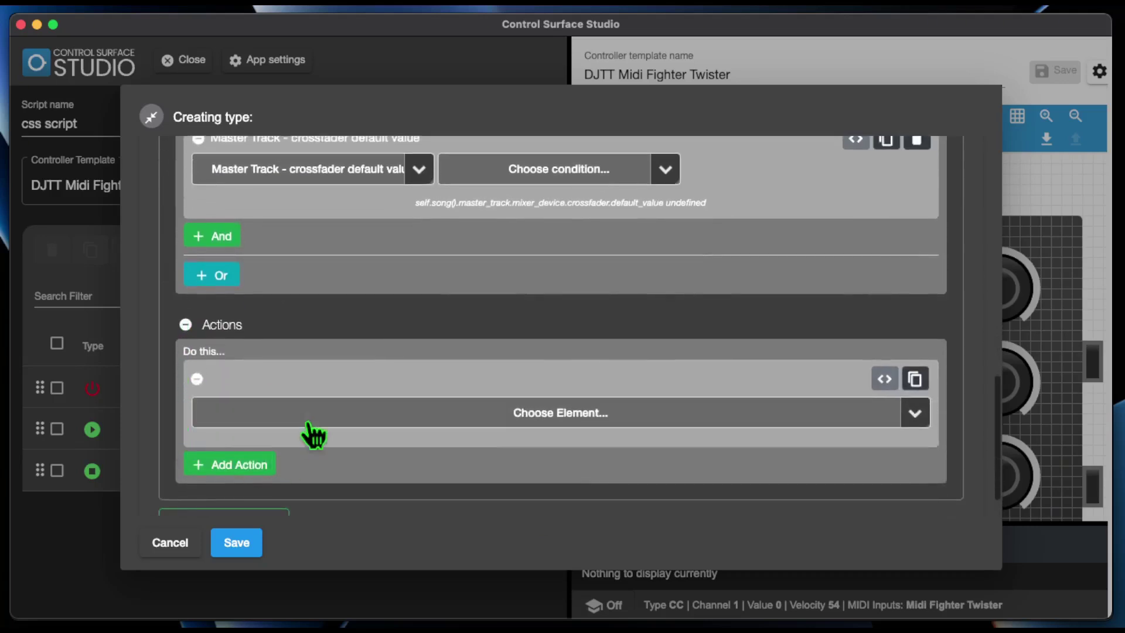
left_click(314, 420)
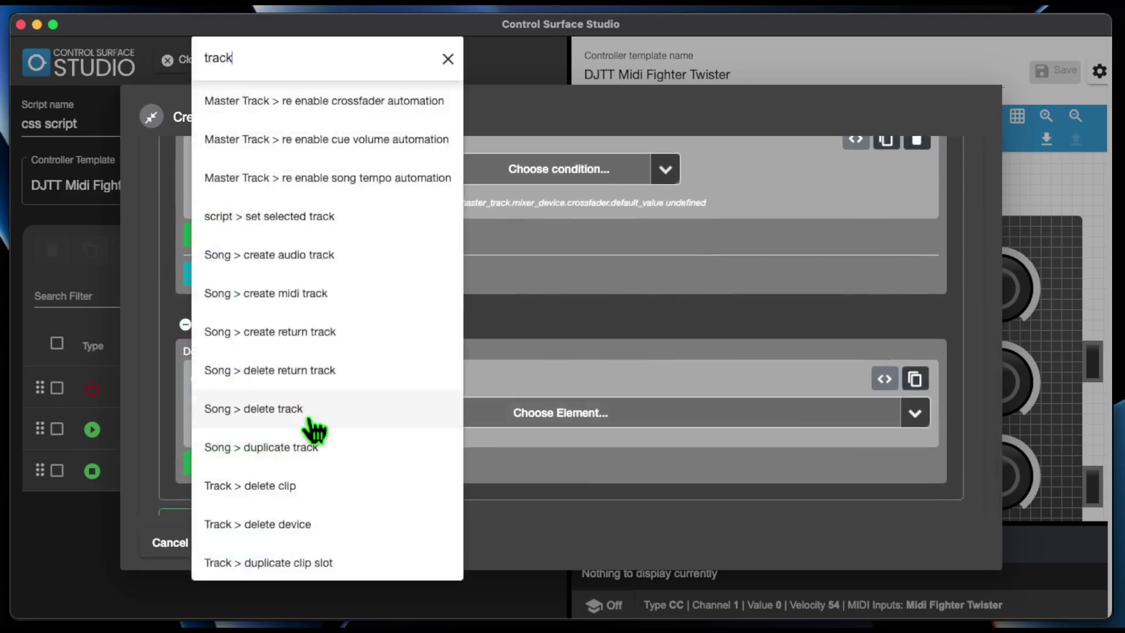
left_click(252, 370)
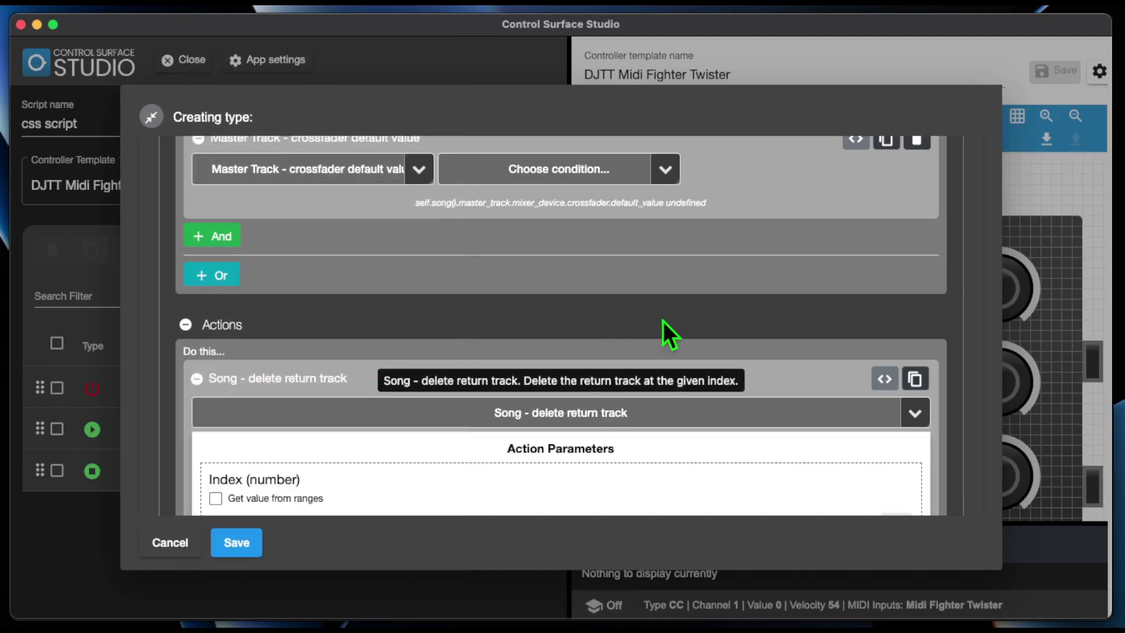
Search the listener choices for 'sad' and then 'device', then clear back to categories.
scroll(808, 343, "up", 5)
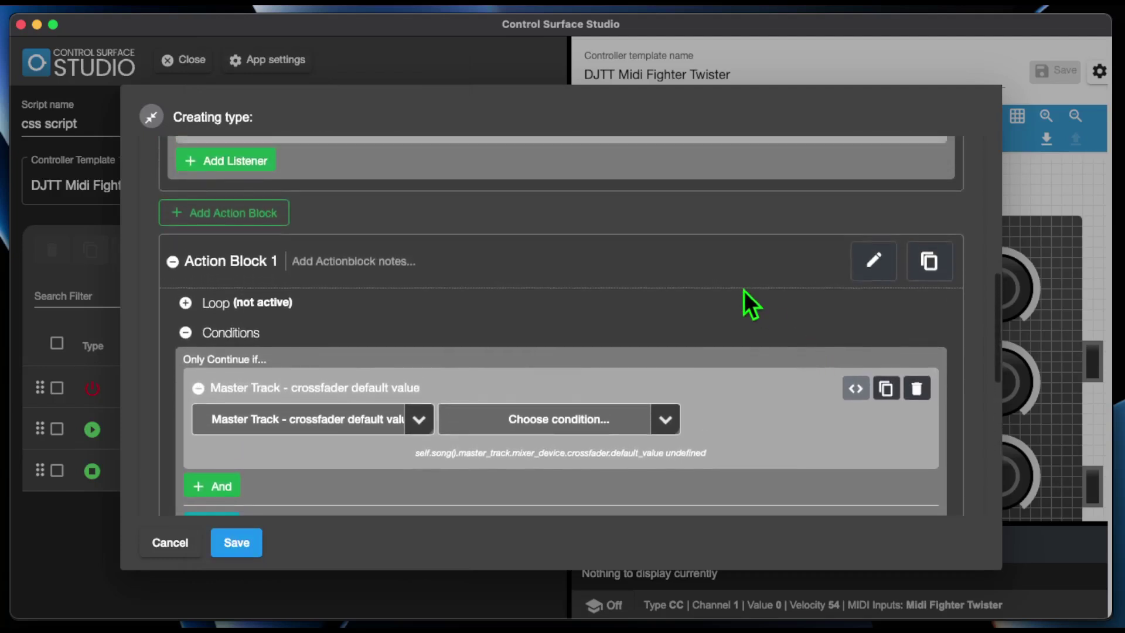
scroll(744, 290, "up", 4)
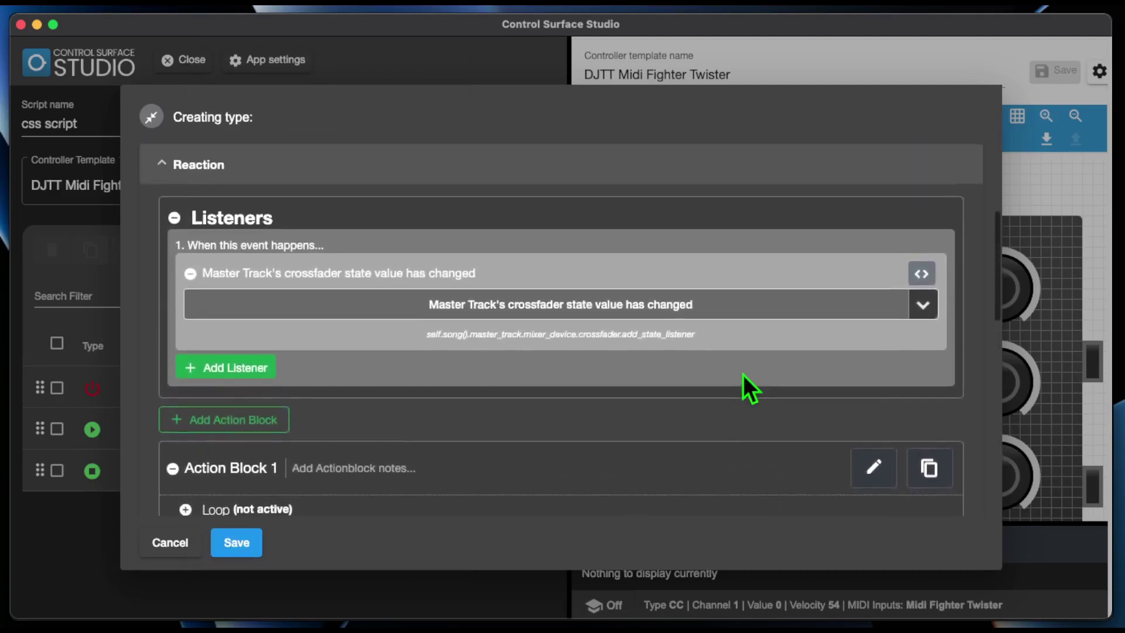
scroll(744, 378, "up", 1)
scroll(744, 378, "down", 3)
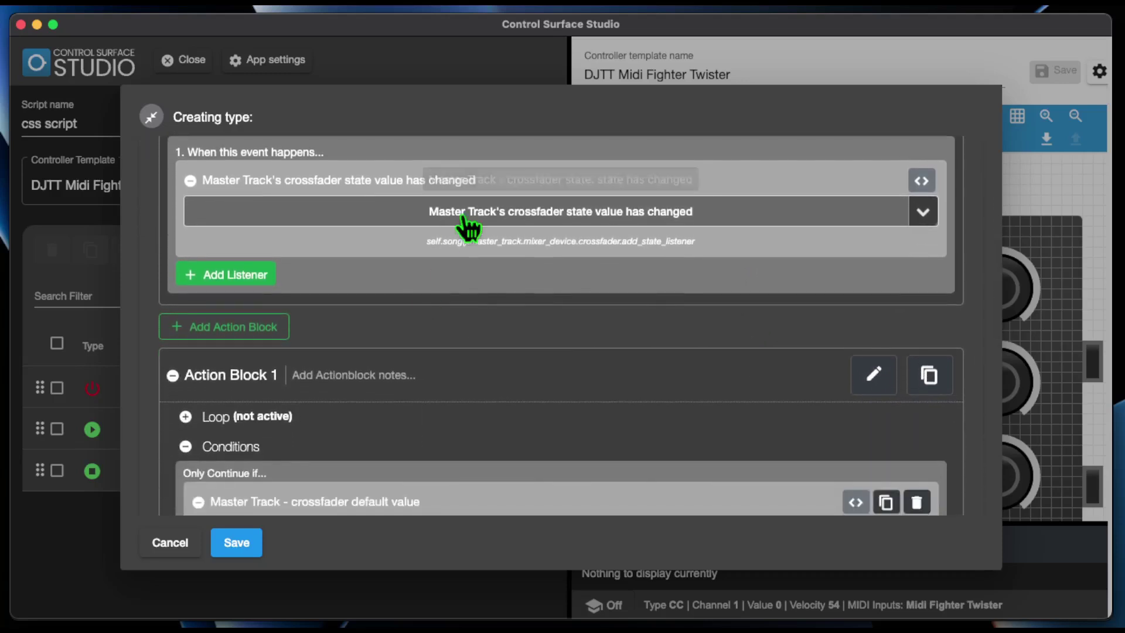
left_click(464, 215)
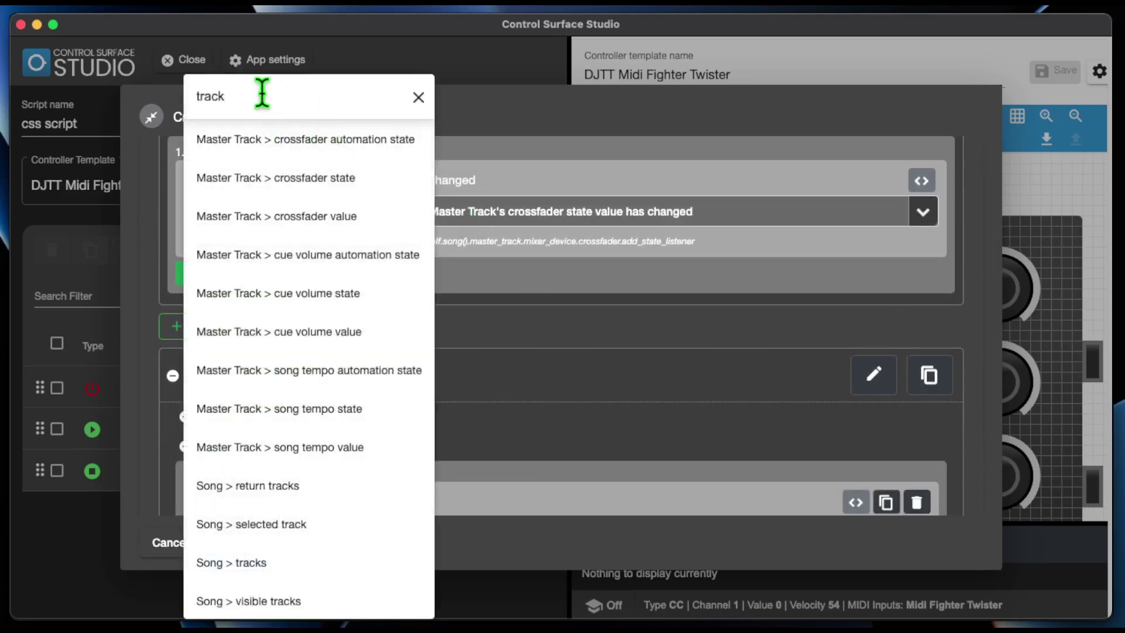
type("sad")
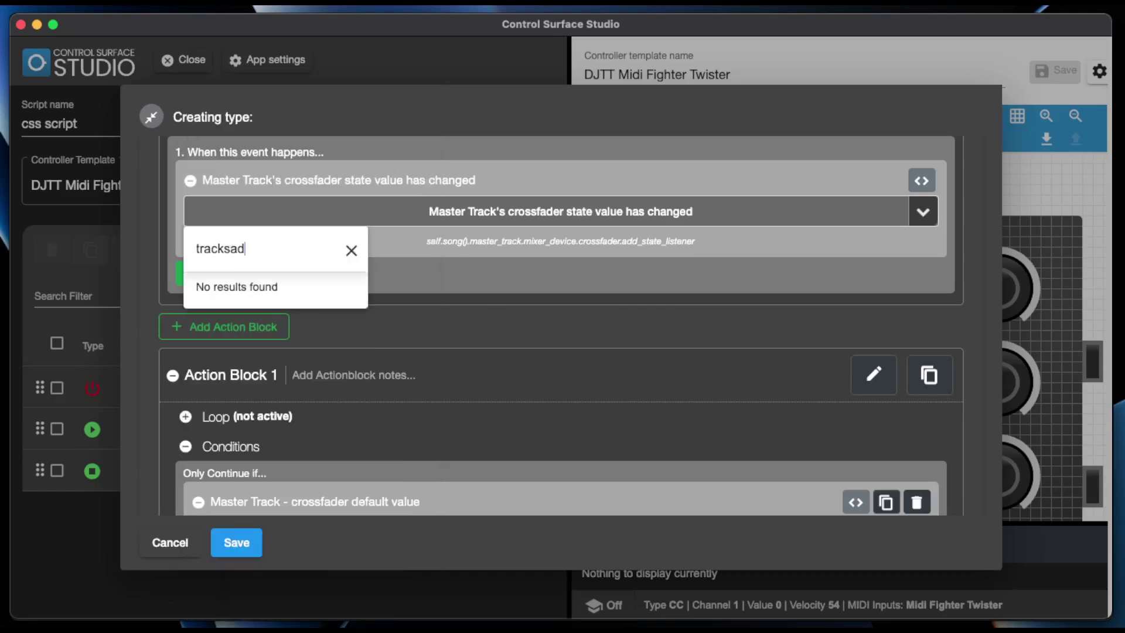
key("super+a")
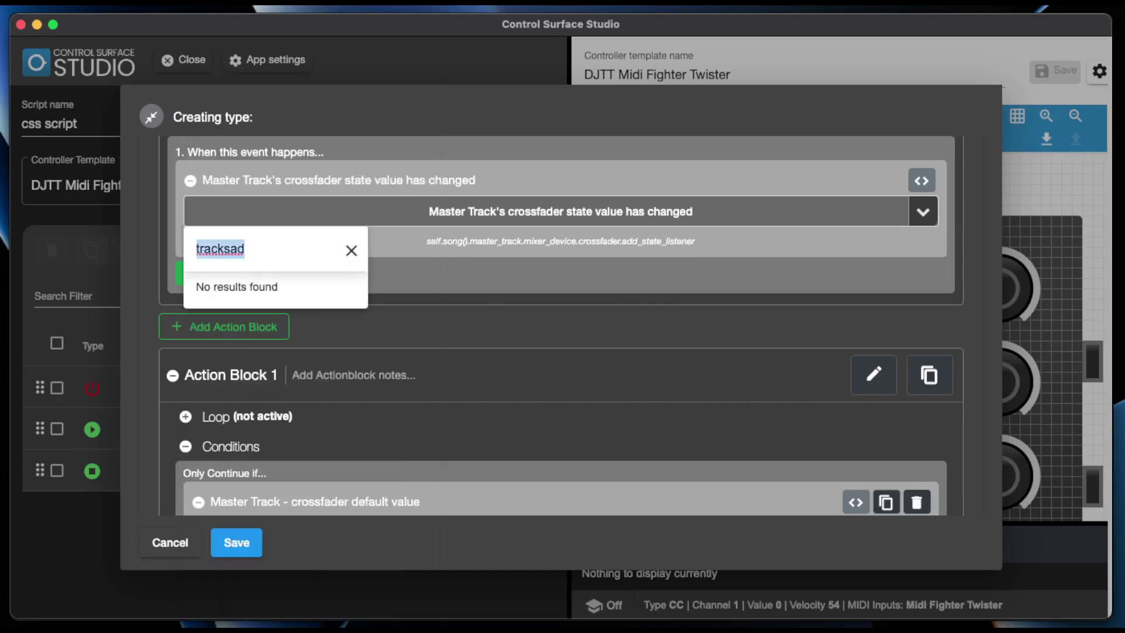
type("device")
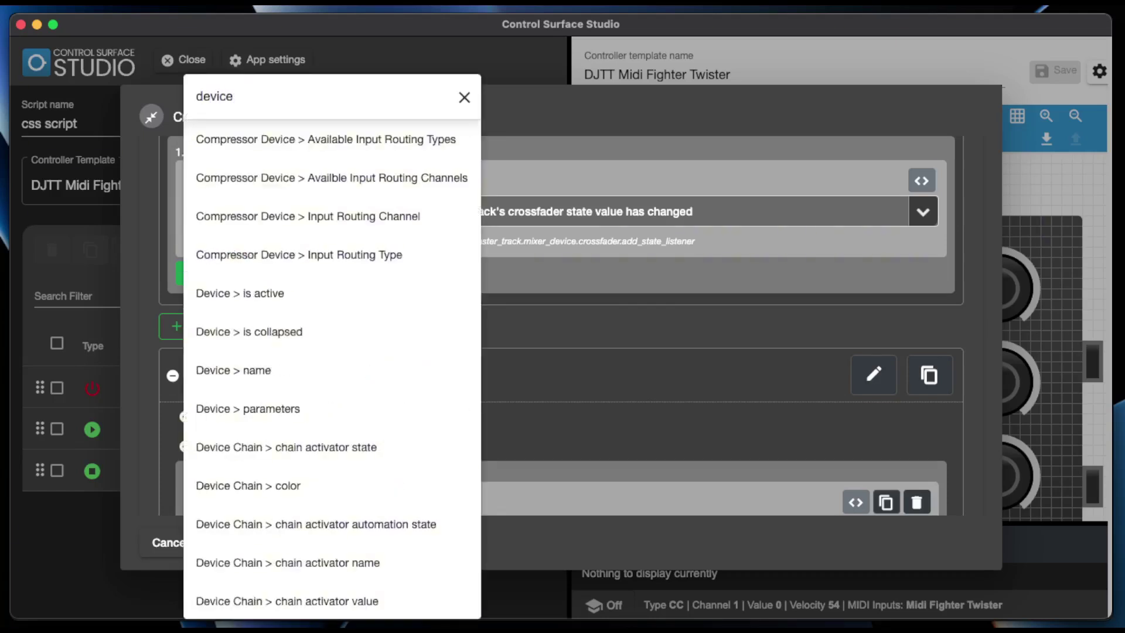
type("]")
key("BackSpace")
left_click(464, 97)
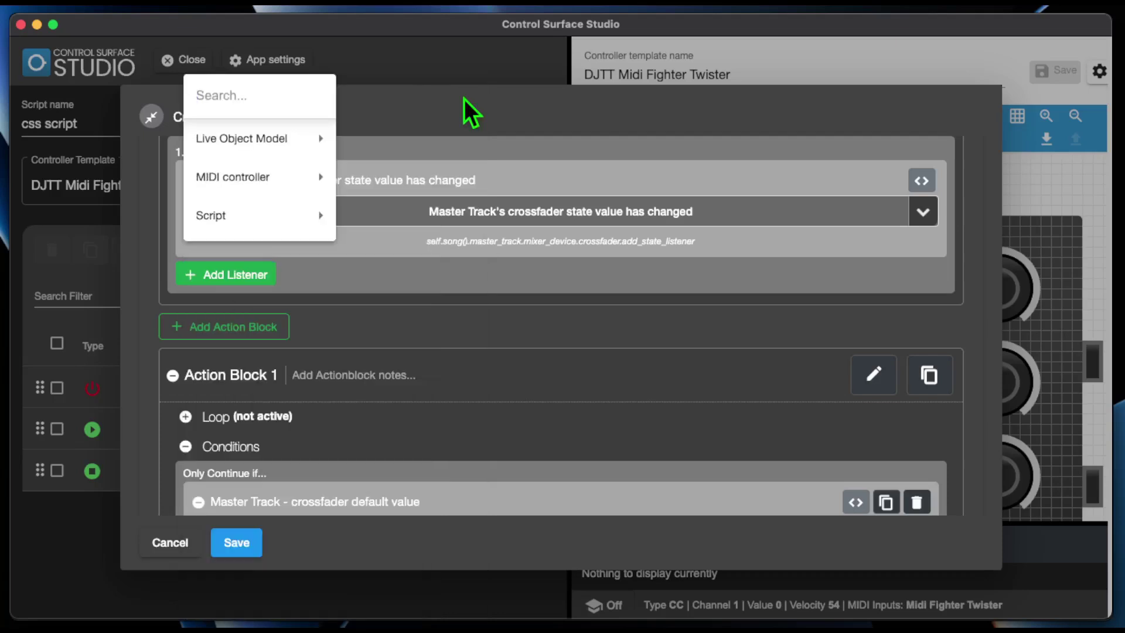
scroll(709, 265, "down", 2)
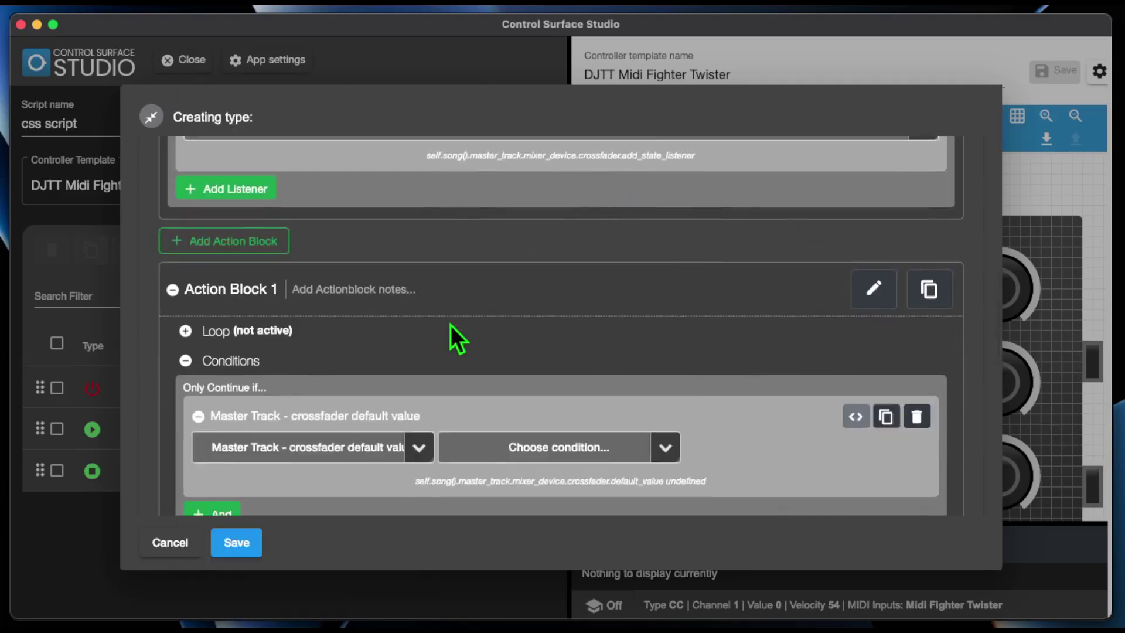
scroll(452, 328, "up", 1)
scroll(452, 328, "down", 2)
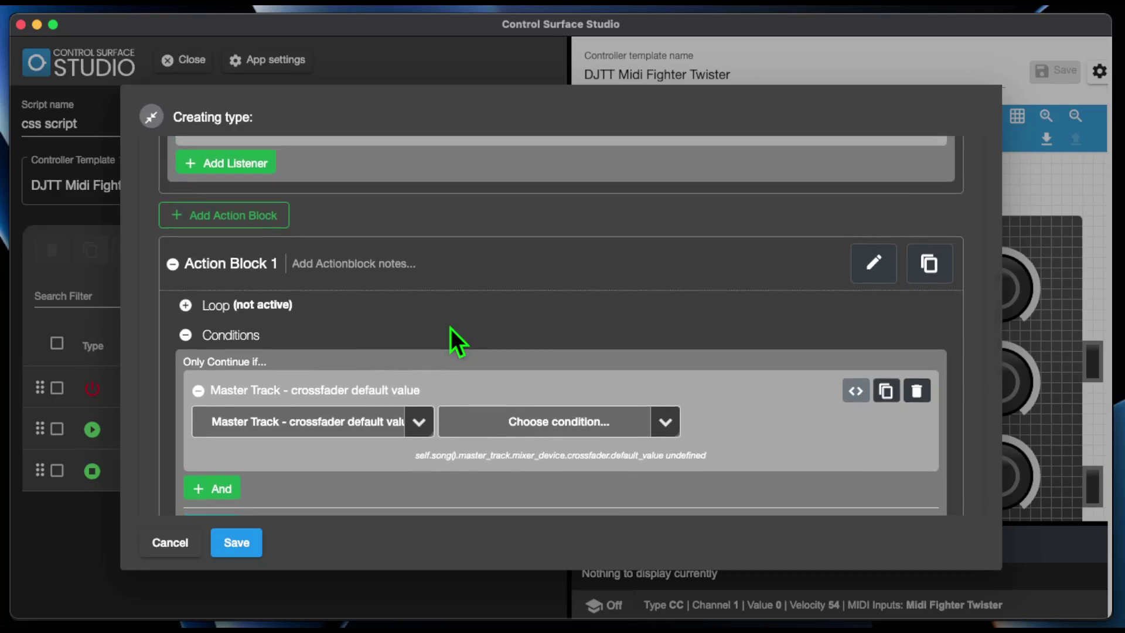
scroll(452, 329, "up", 1)
scroll(451, 329, "up", 1)
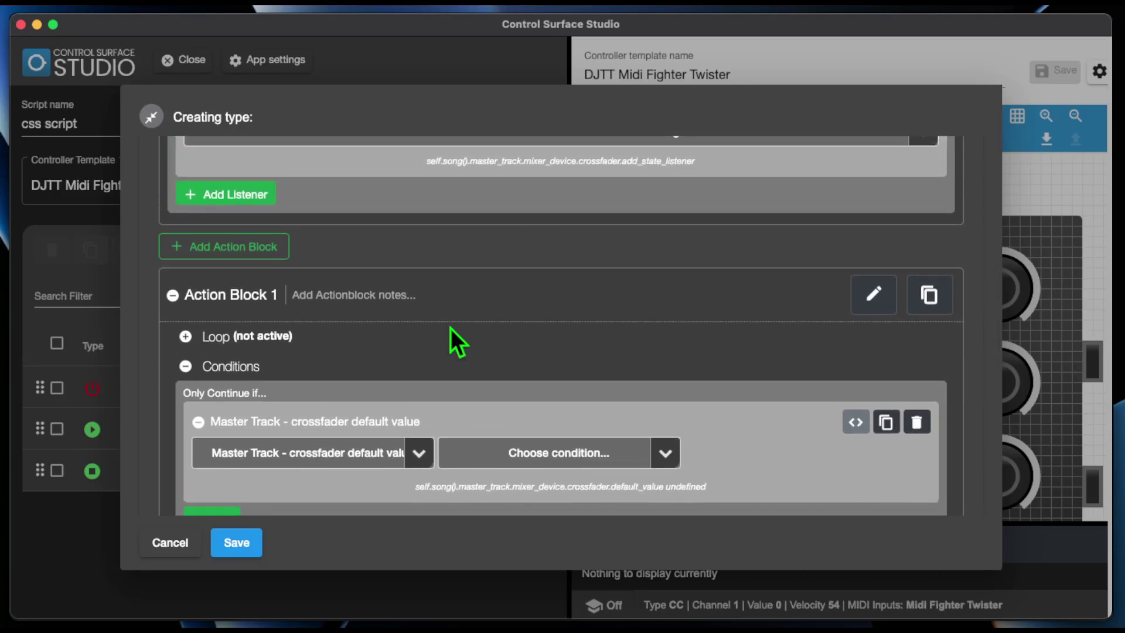
scroll(451, 328, "up", 1)
scroll(451, 328, "down", 3)
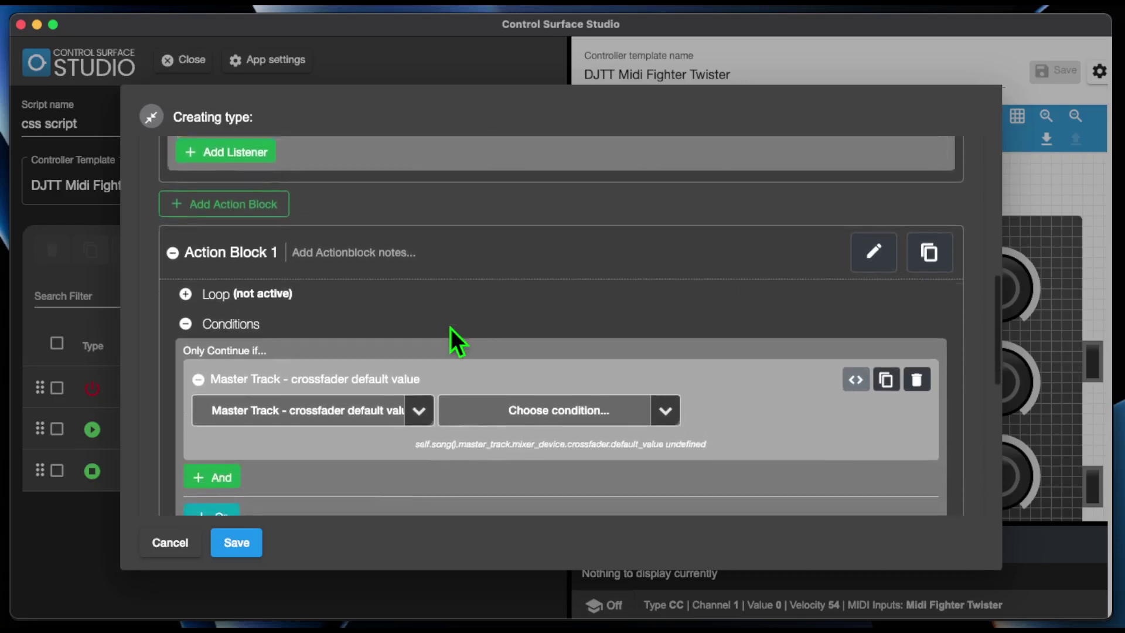
scroll(451, 328, "down", 1)
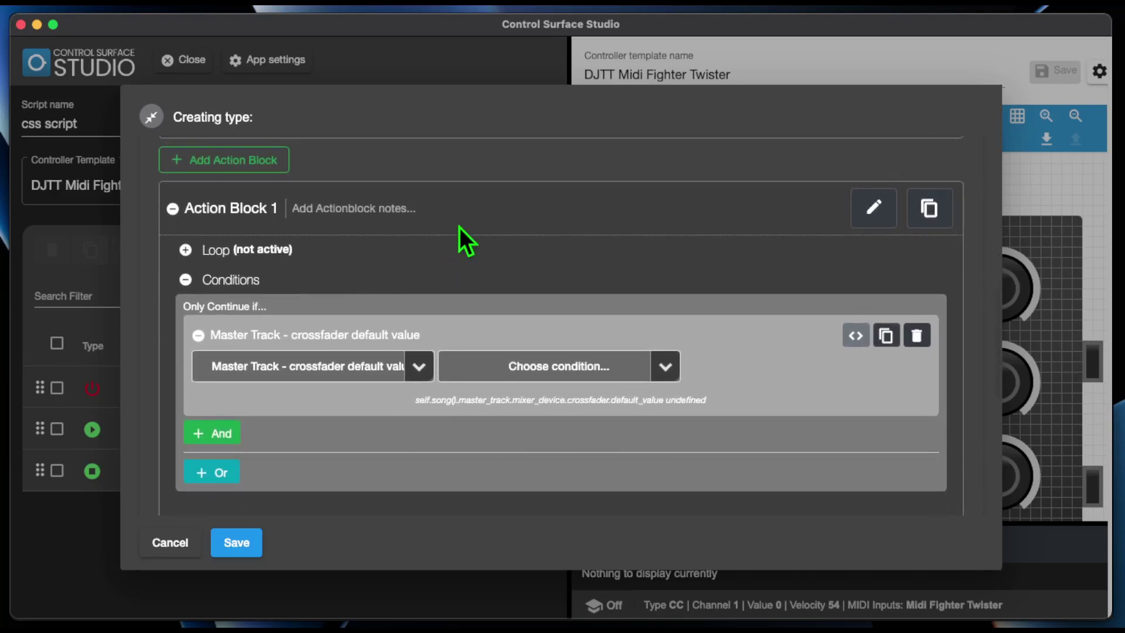
scroll(460, 227, "down", 1)
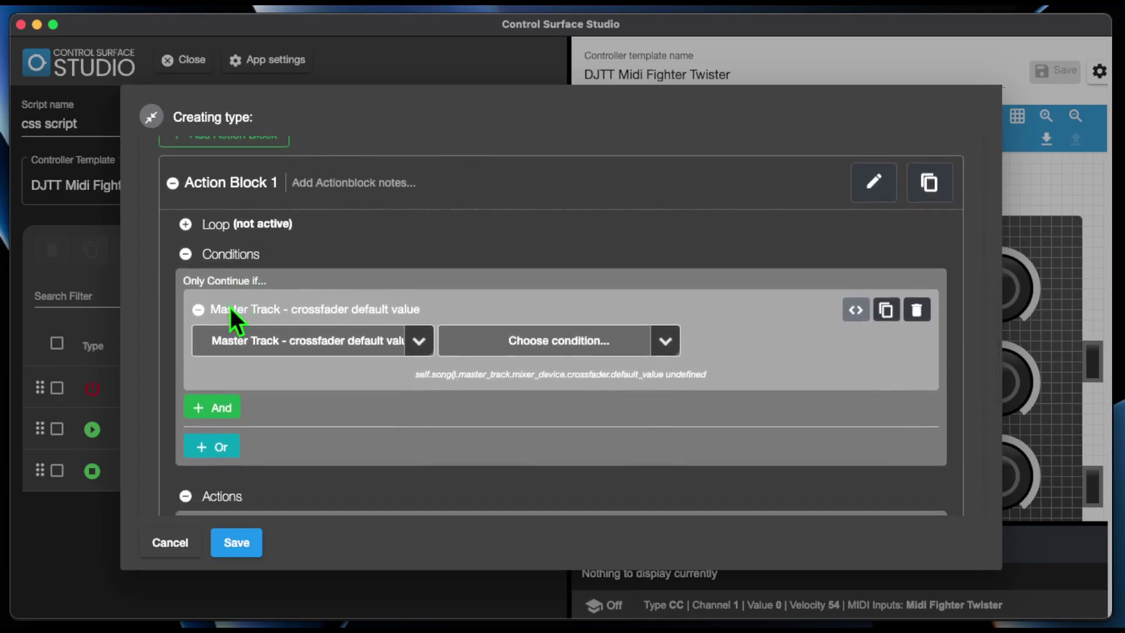
left_click(185, 223)
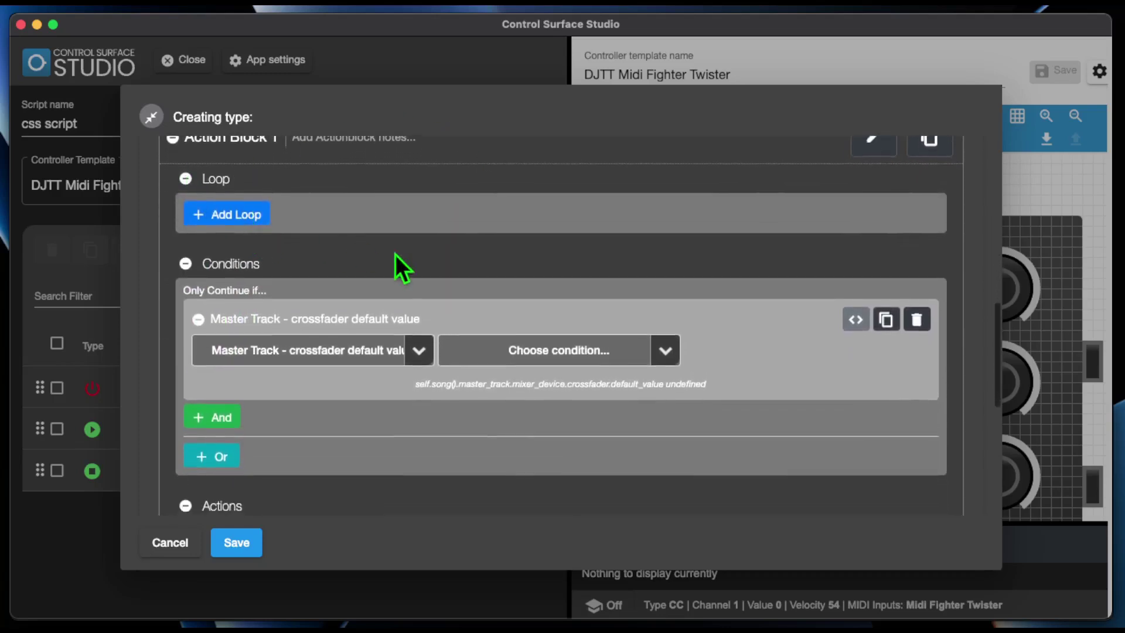
scroll(402, 257, "down", 1)
scroll(395, 299, "down", 4)
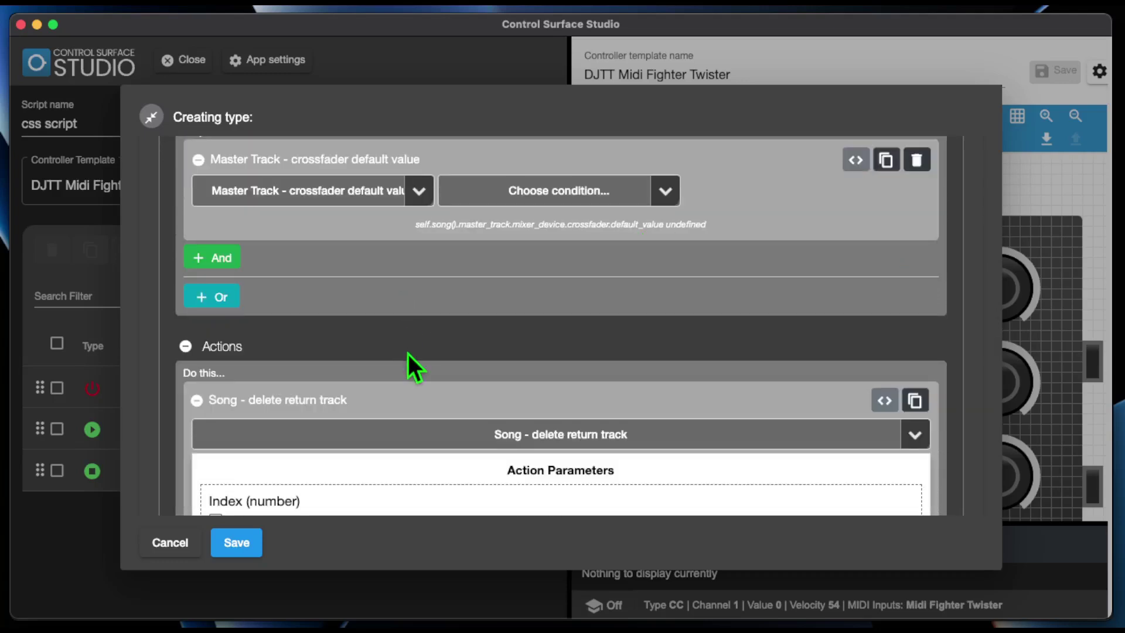
scroll(408, 354, "down", 1)
scroll(408, 354, "down", 1)
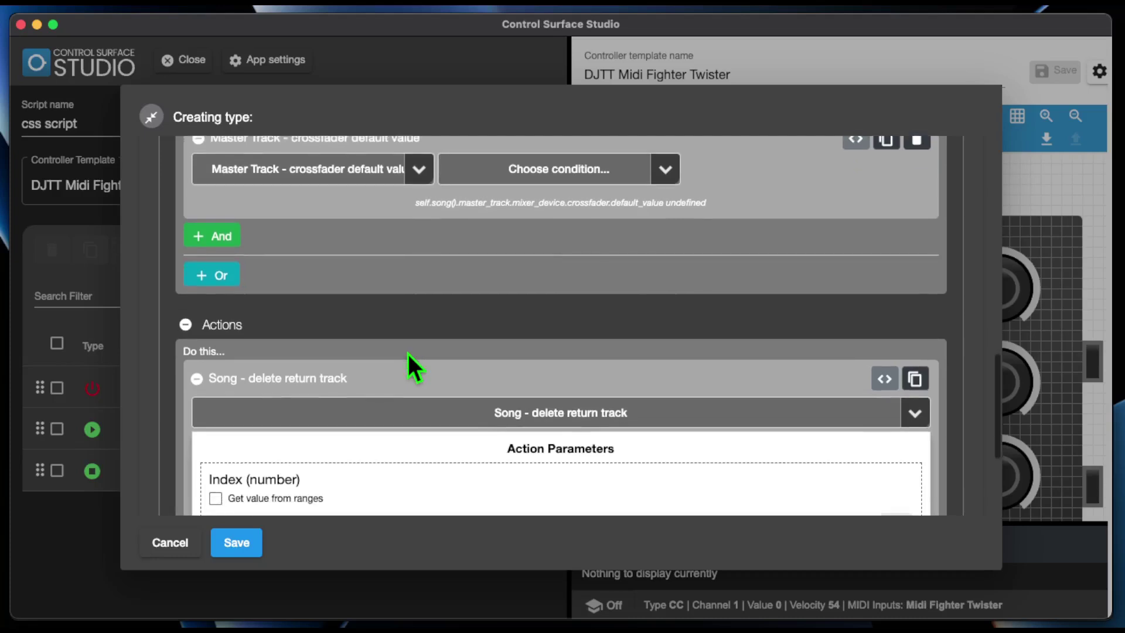
scroll(408, 354, "down", 3)
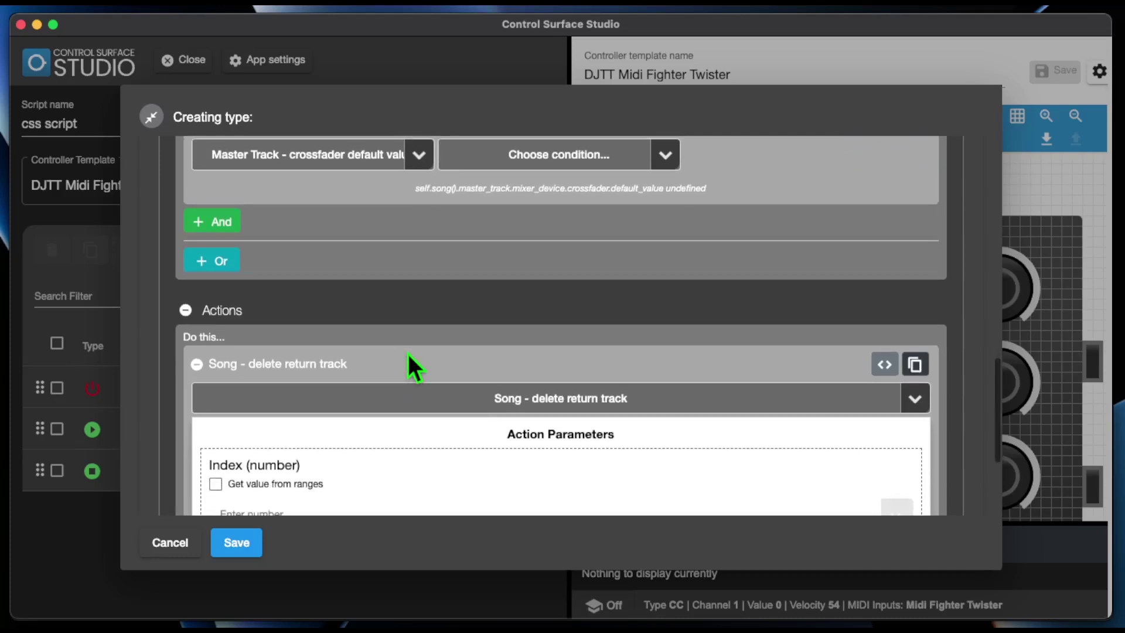
scroll(408, 354, "down", 3)
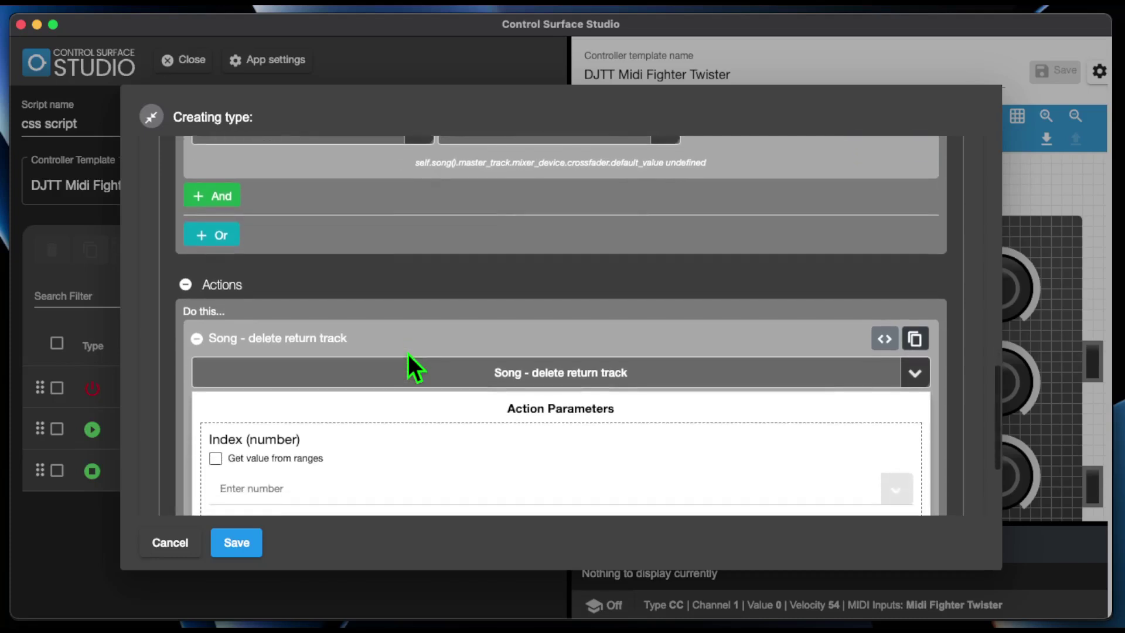
Collapse the action, Actions, Conditions, Loop, Action Block 1 and Listeners sections, then add Action Block 2.
left_click(197, 328)
left_click(185, 335)
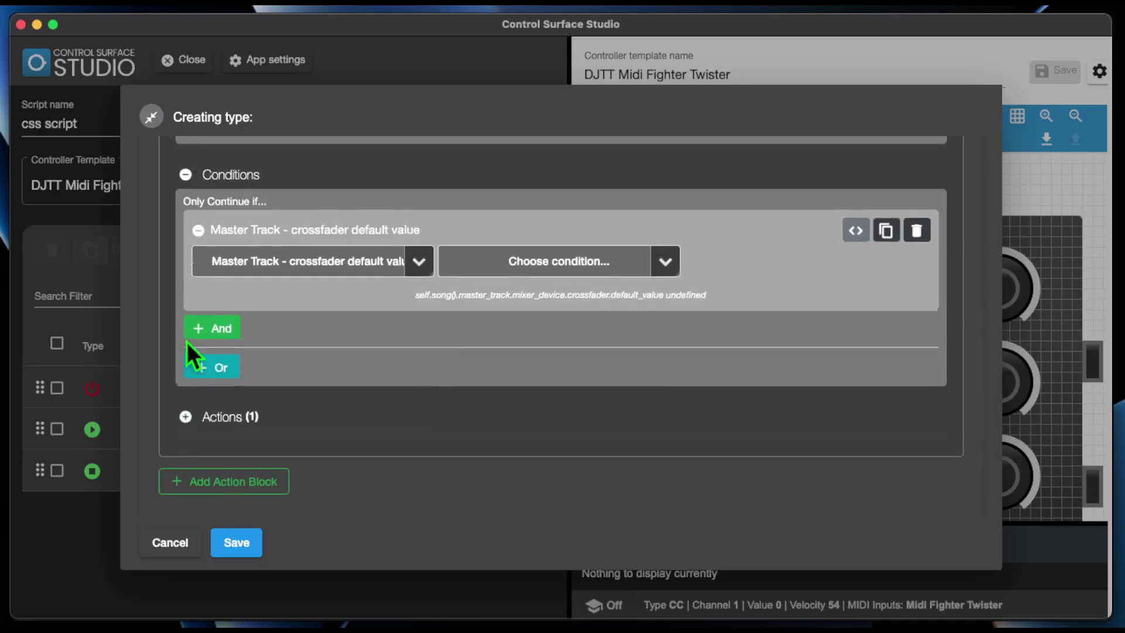
left_click(186, 240)
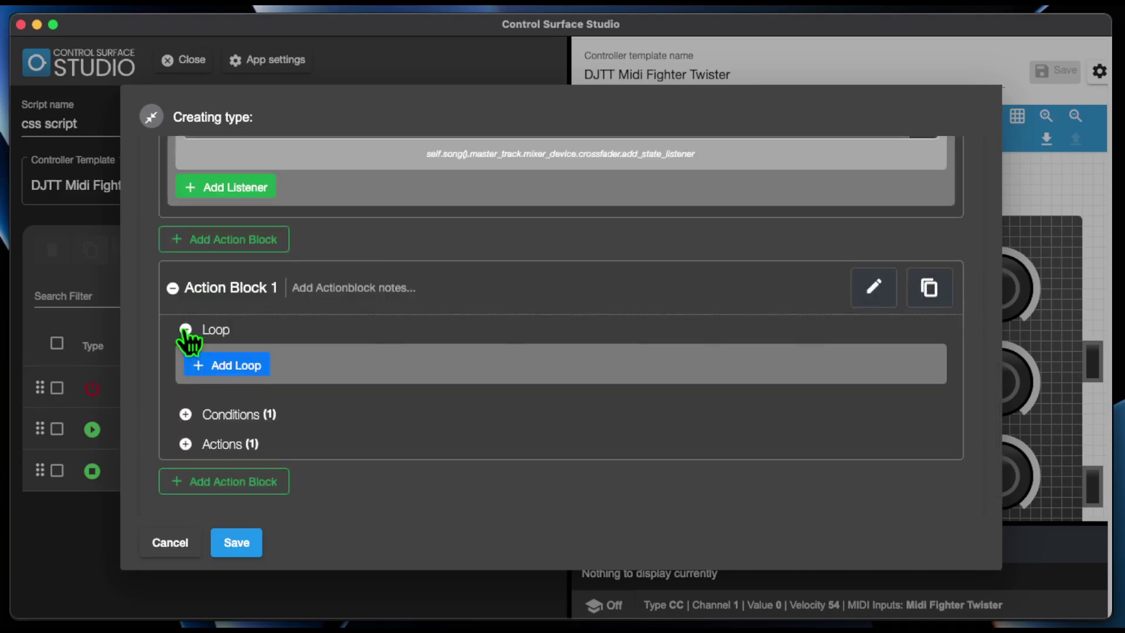
left_click(184, 331)
left_click(173, 343)
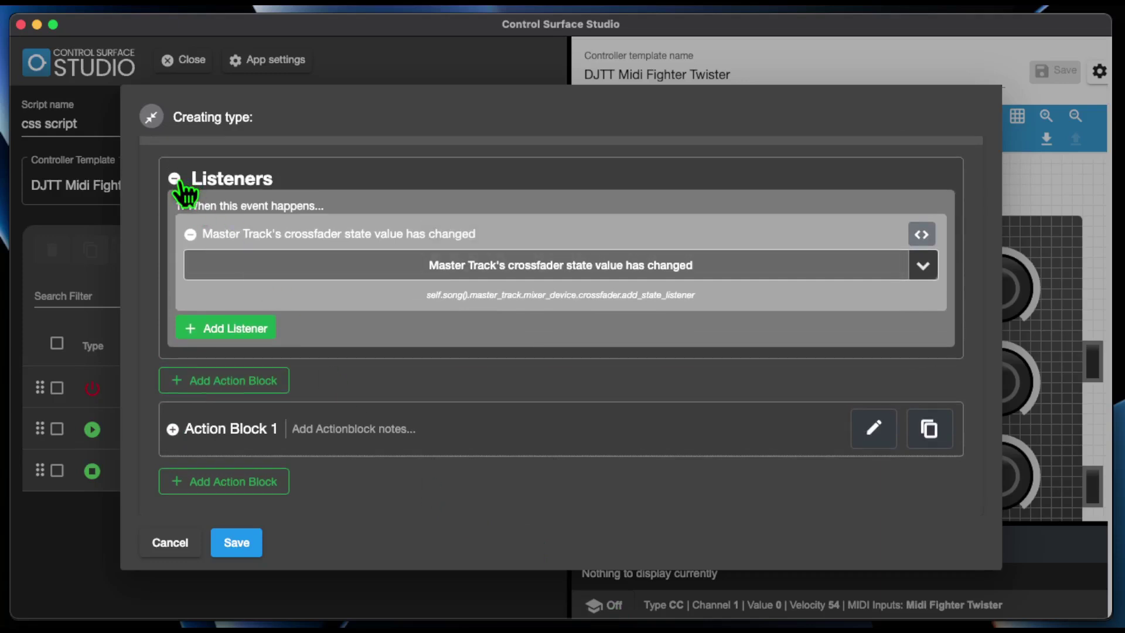
left_click(175, 178)
left_click(281, 383)
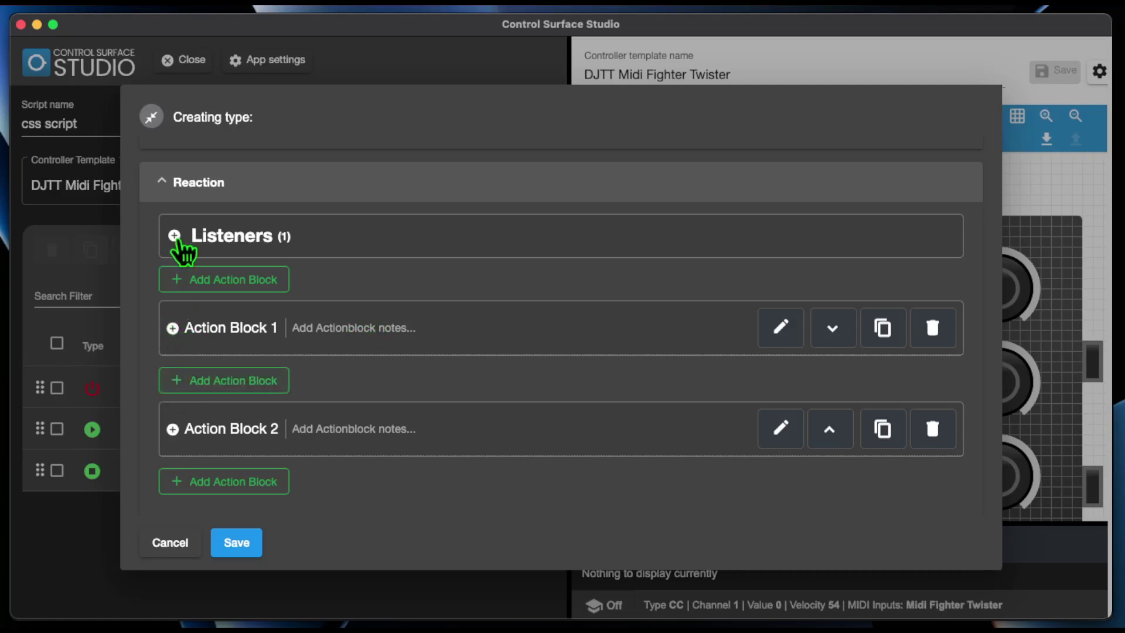
Convert Action Block 2's delete return track action to custom code self.song().delete_return_track(None).
left_click(172, 429)
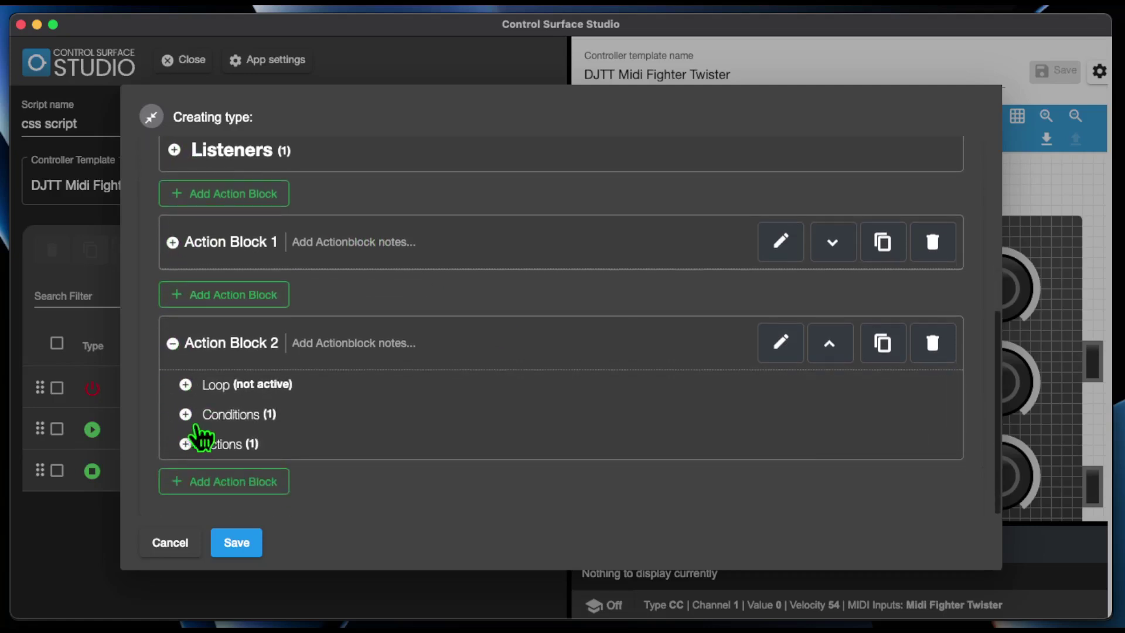
left_click(185, 443)
scroll(457, 430, "down", 3)
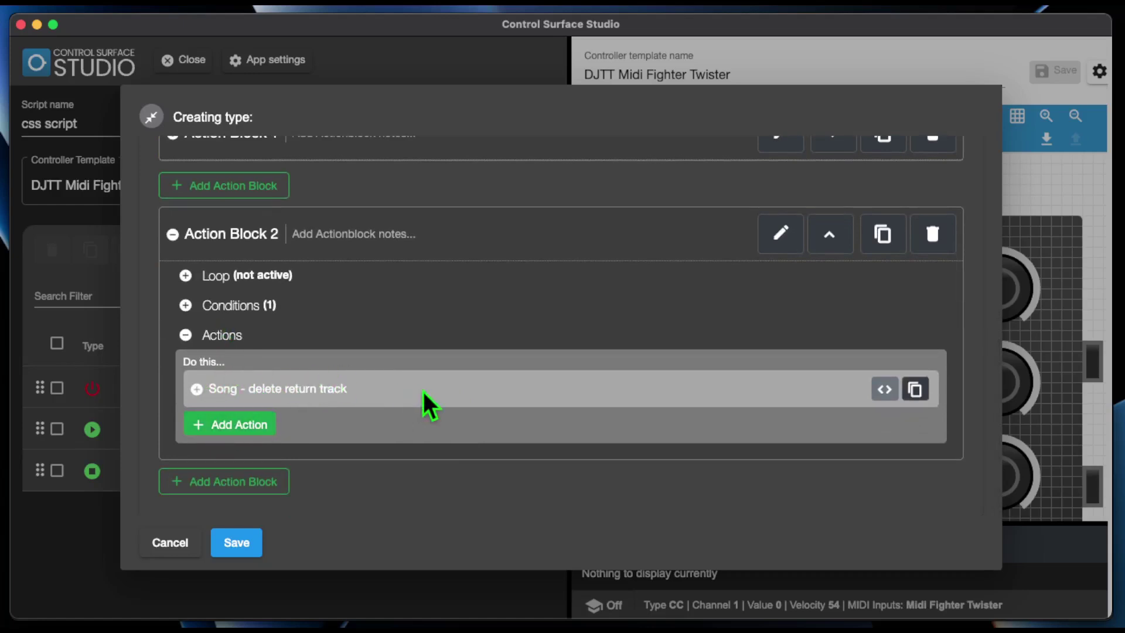
left_click(199, 390)
scroll(586, 423, "down", 3)
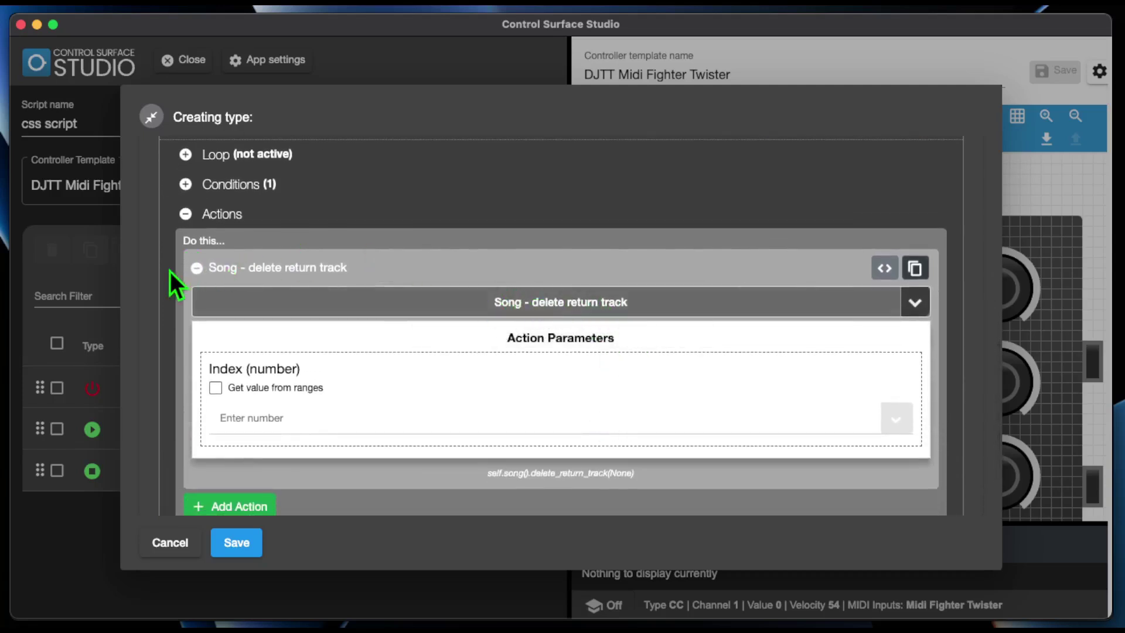
left_click(884, 269)
left_click(588, 364)
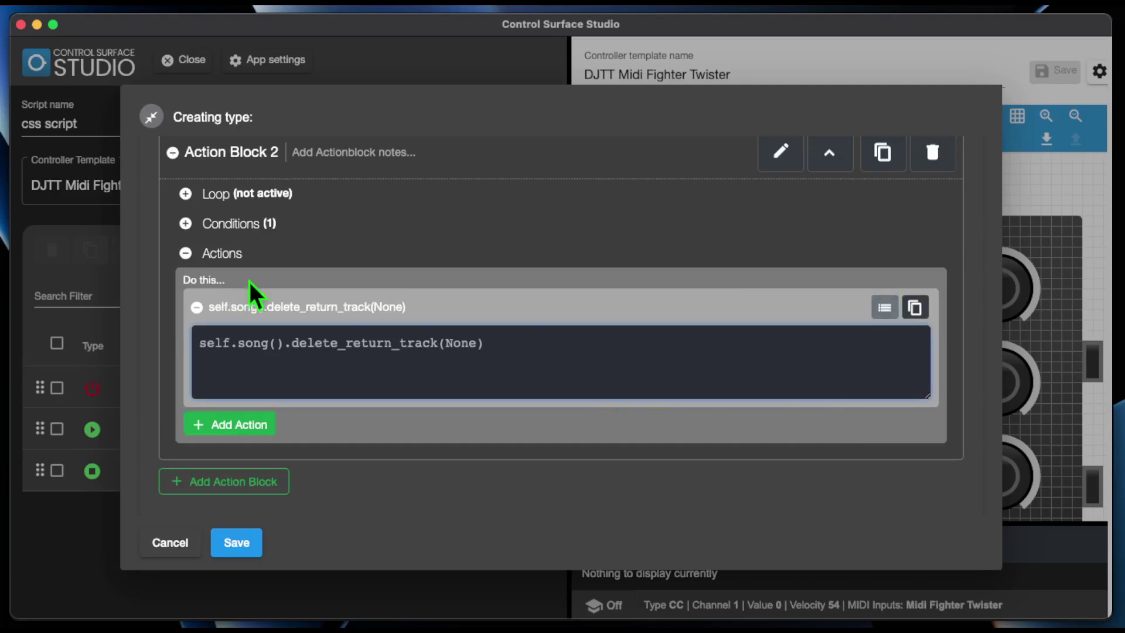
left_click(197, 307)
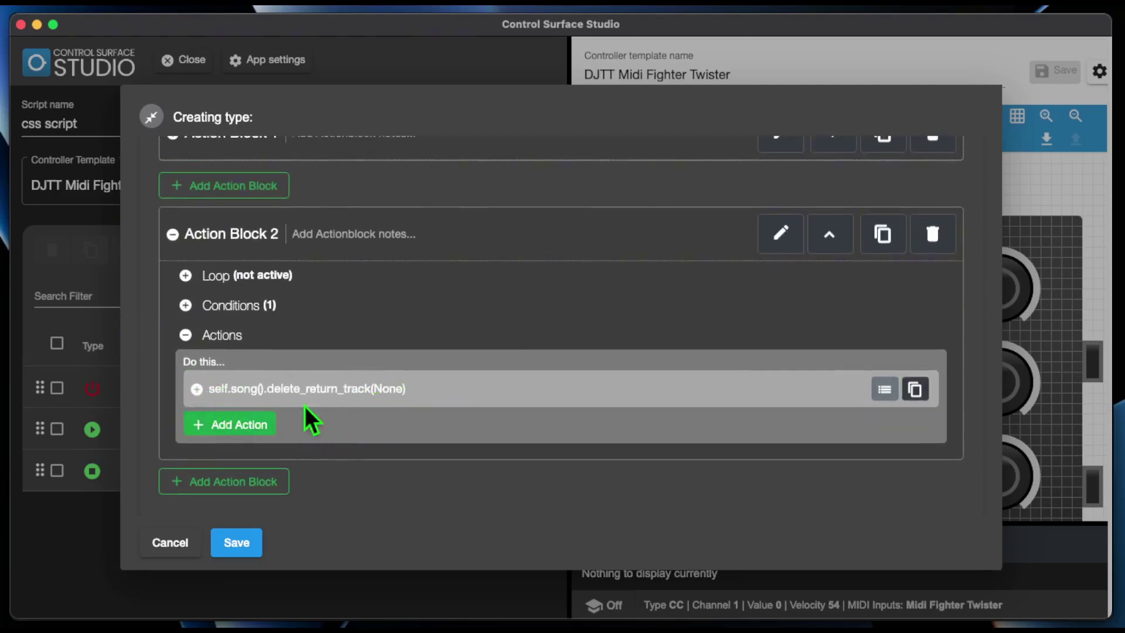
Collapse Action Block 2 and give it the note 'action block note'.
left_click(186, 306)
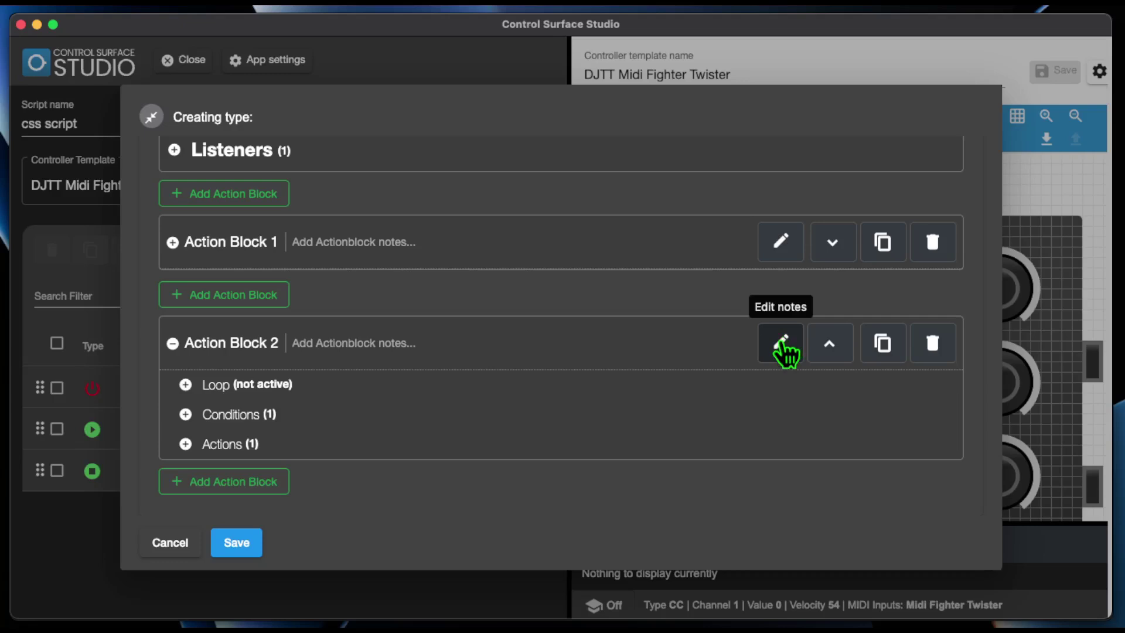
left_click(173, 344)
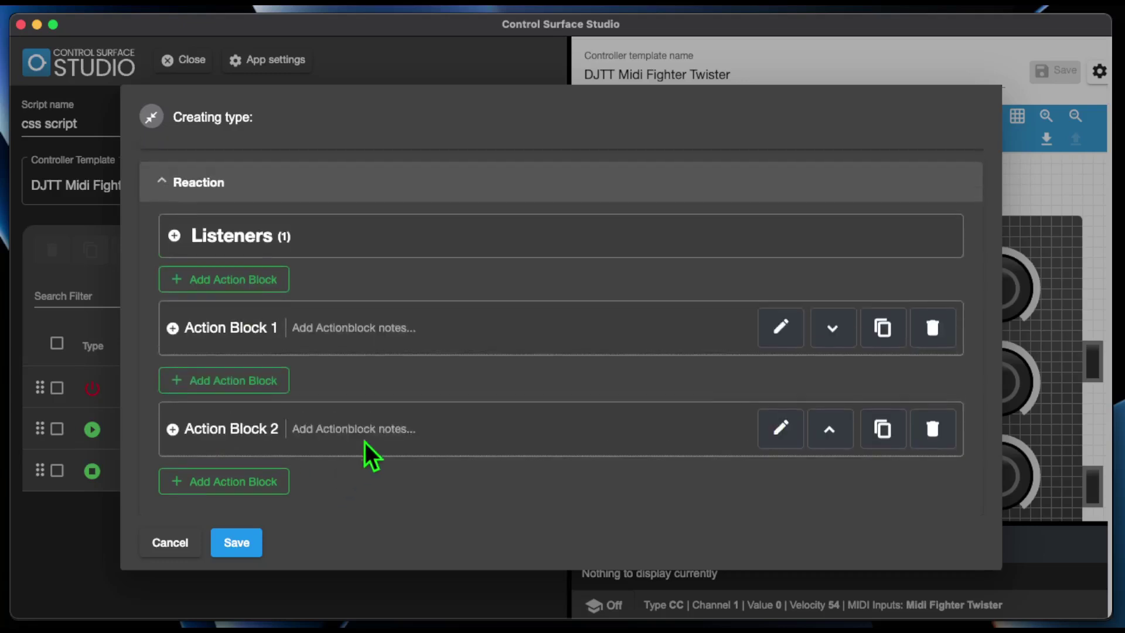
left_click(392, 426)
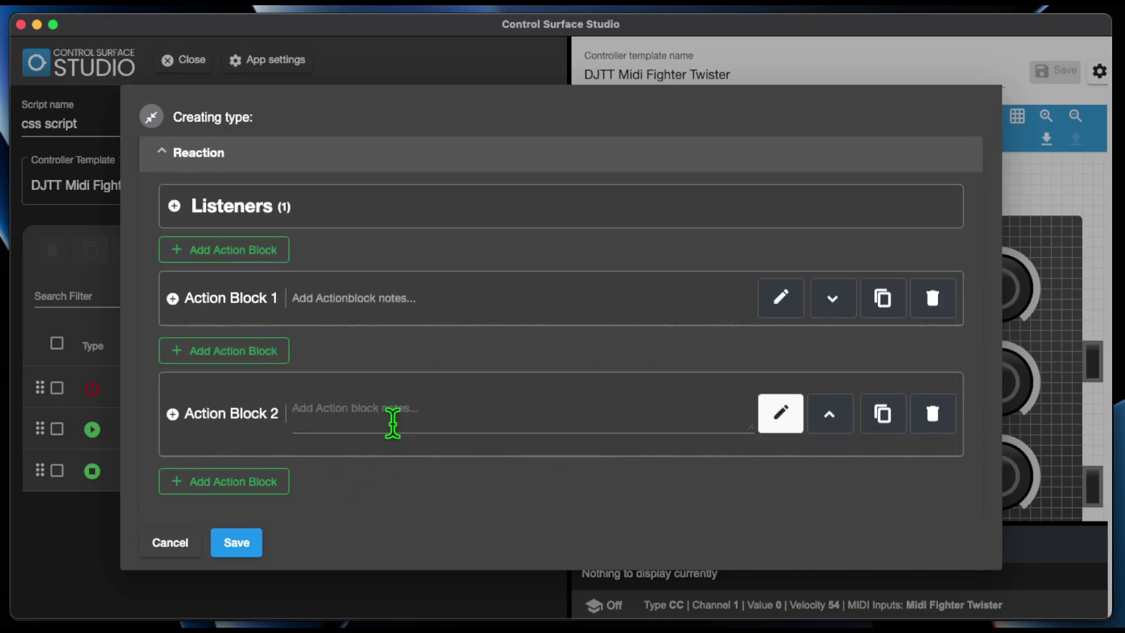
type("a")
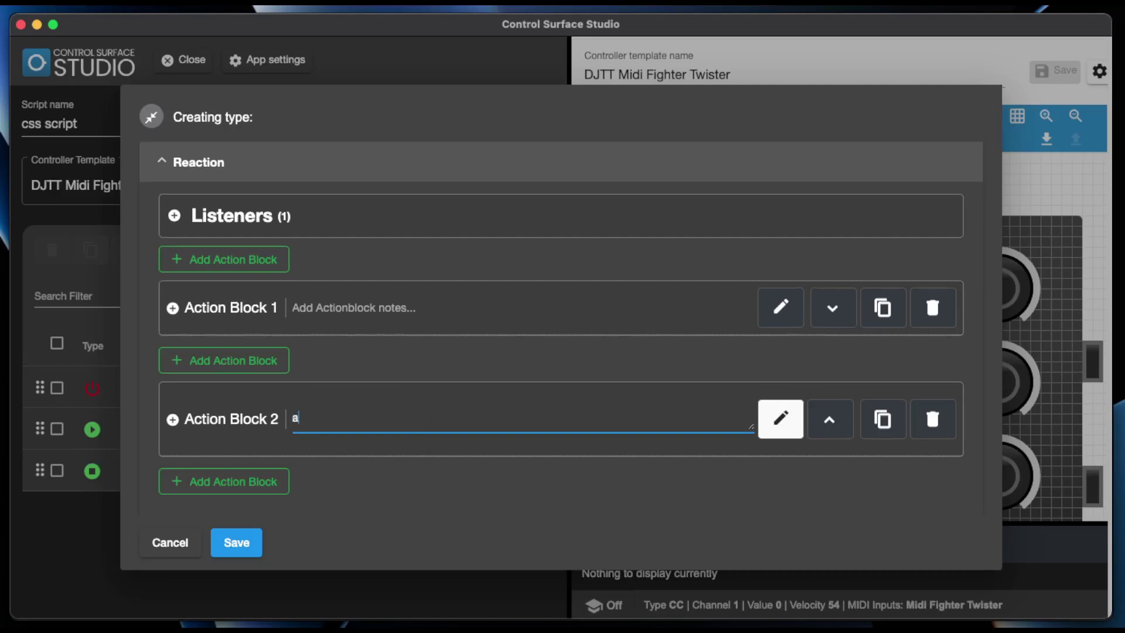
type("ction block note")
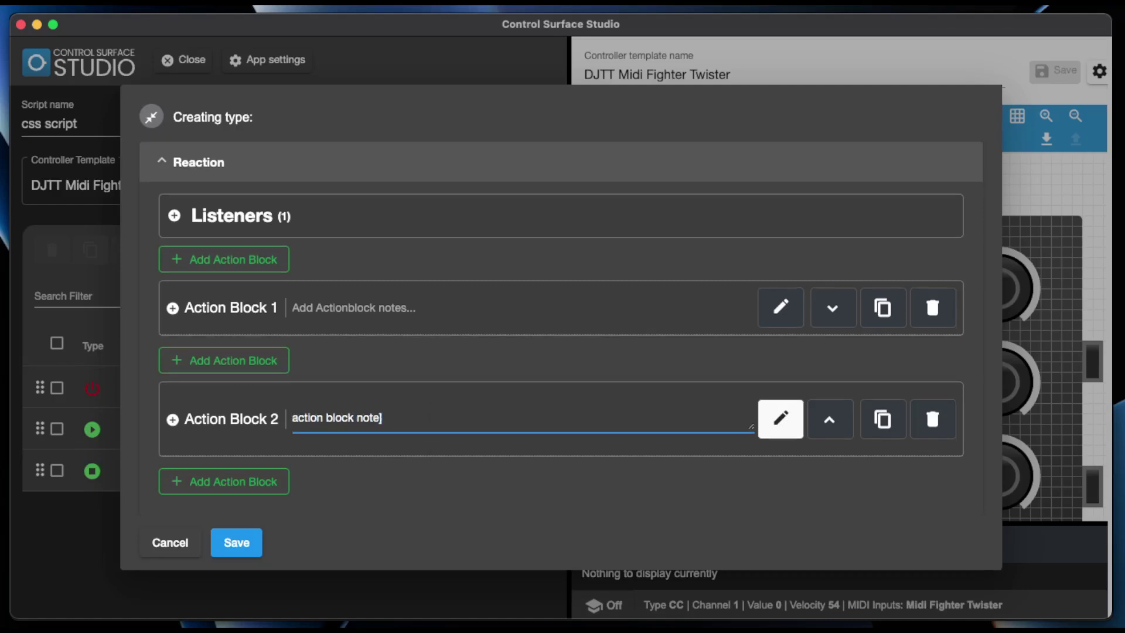
left_click(785, 424)
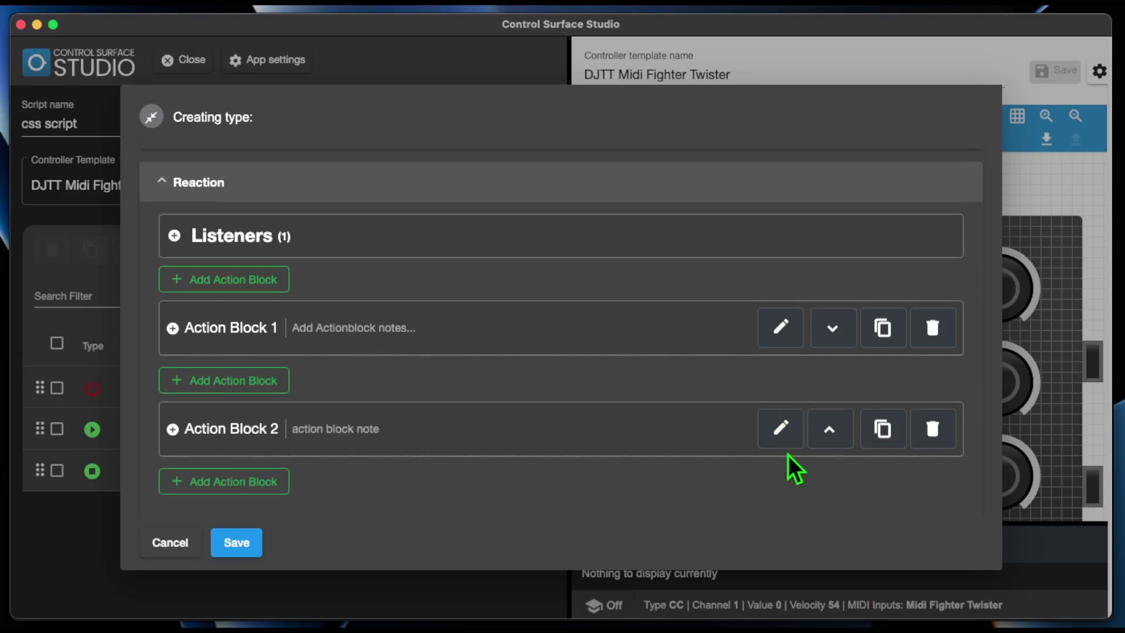
left_click(782, 442)
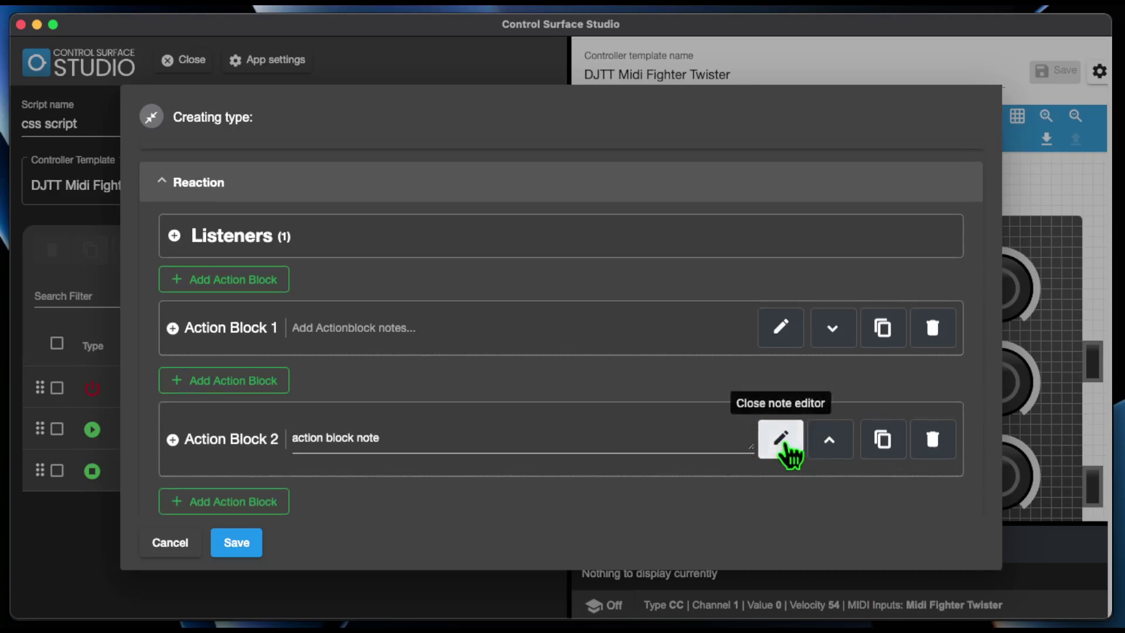
left_click(785, 447)
left_click(352, 432)
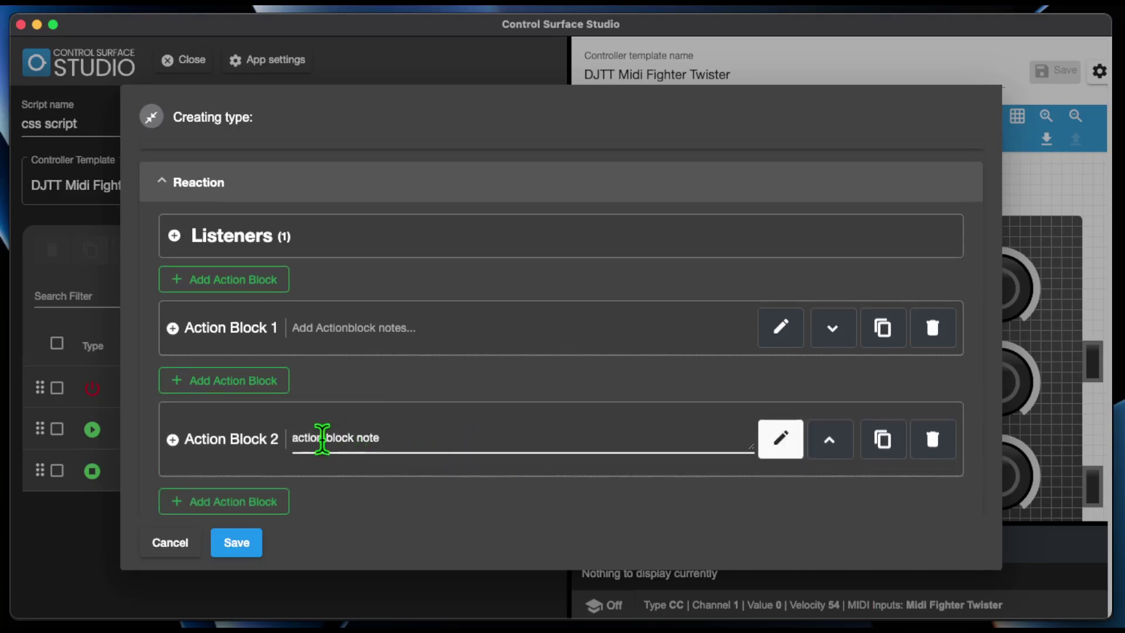
left_click(782, 439)
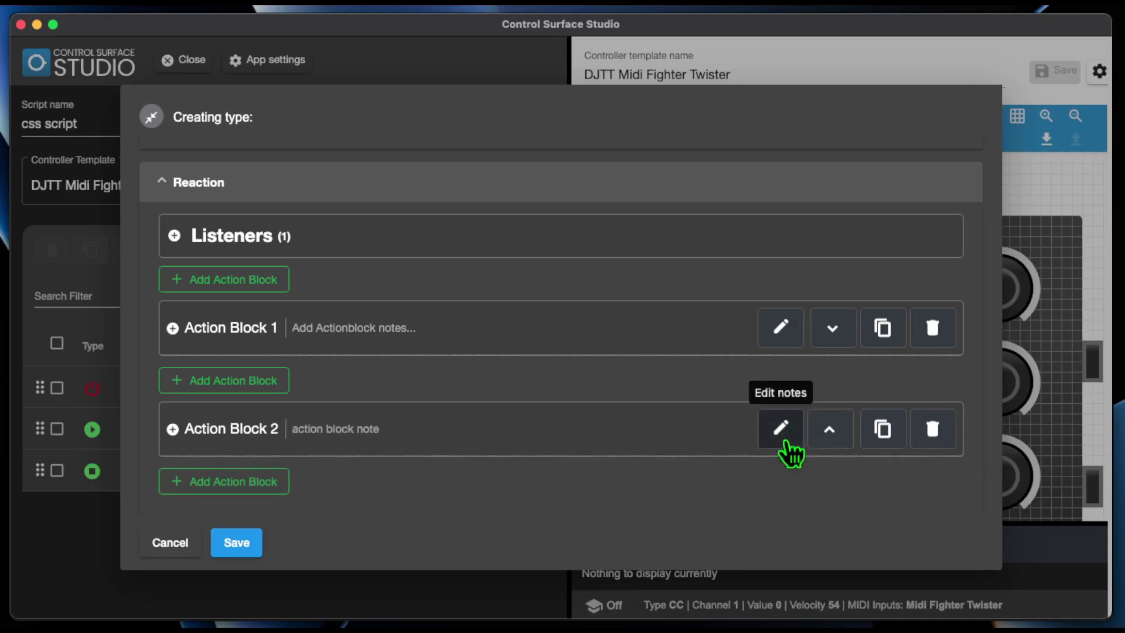
Add a new line starting 'self.' below delete_return_track(None) in Action Block 2's custom code.
left_click(172, 440)
scroll(589, 413, "down", 2)
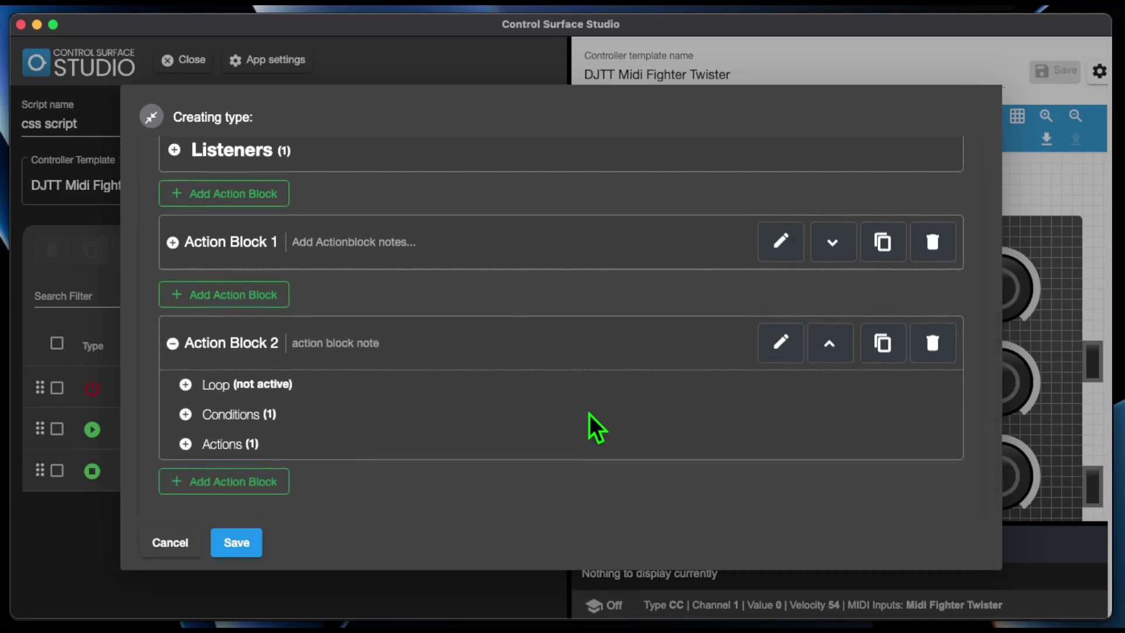
left_click(185, 443)
scroll(619, 337, "down", 3)
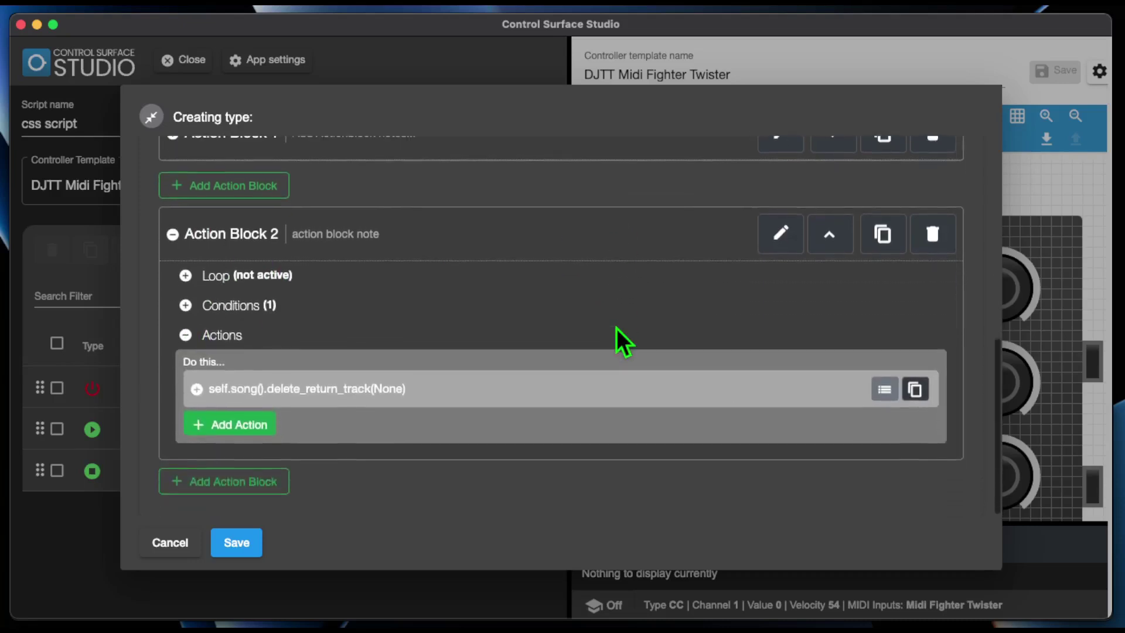
left_click(197, 388)
scroll(571, 175, "down", 2)
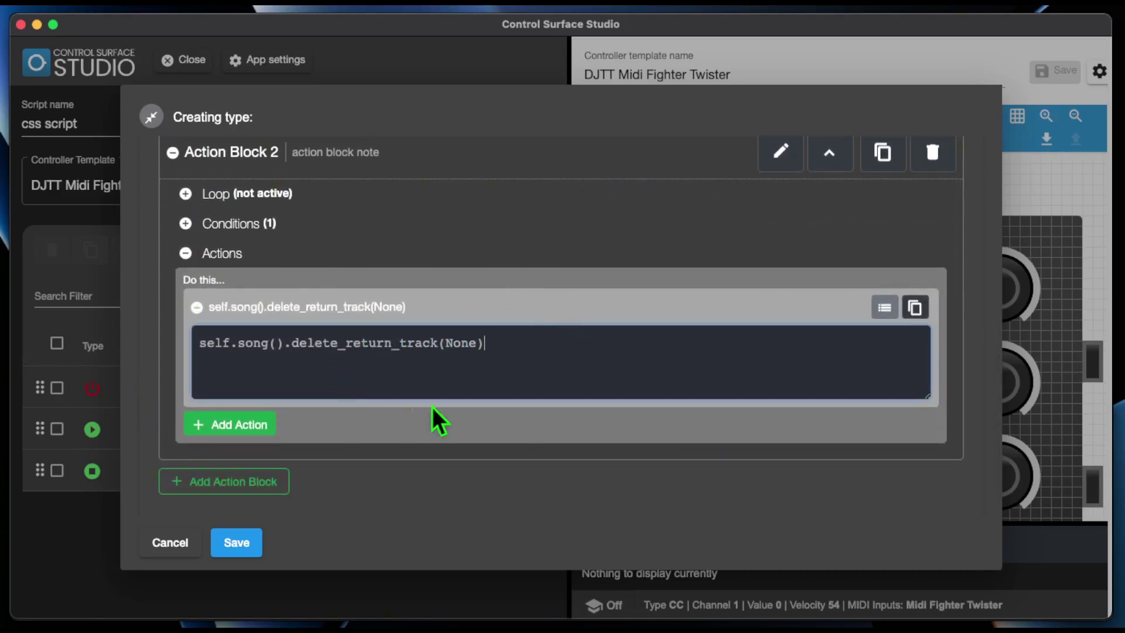
left_click(578, 346)
key("Return")
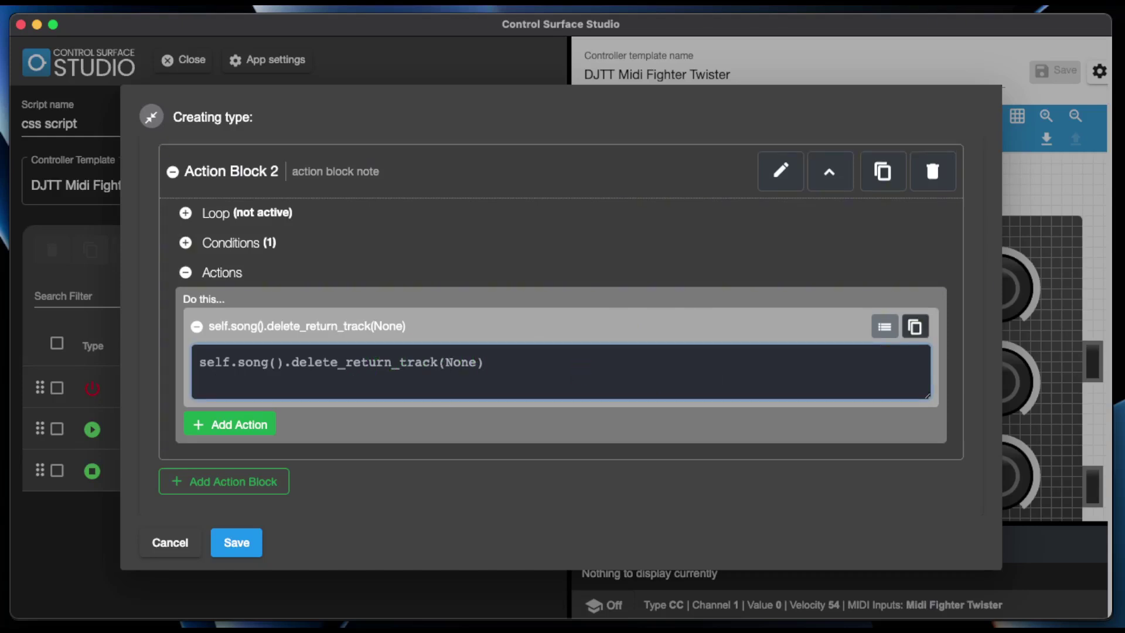
type("self.")
key("Return")
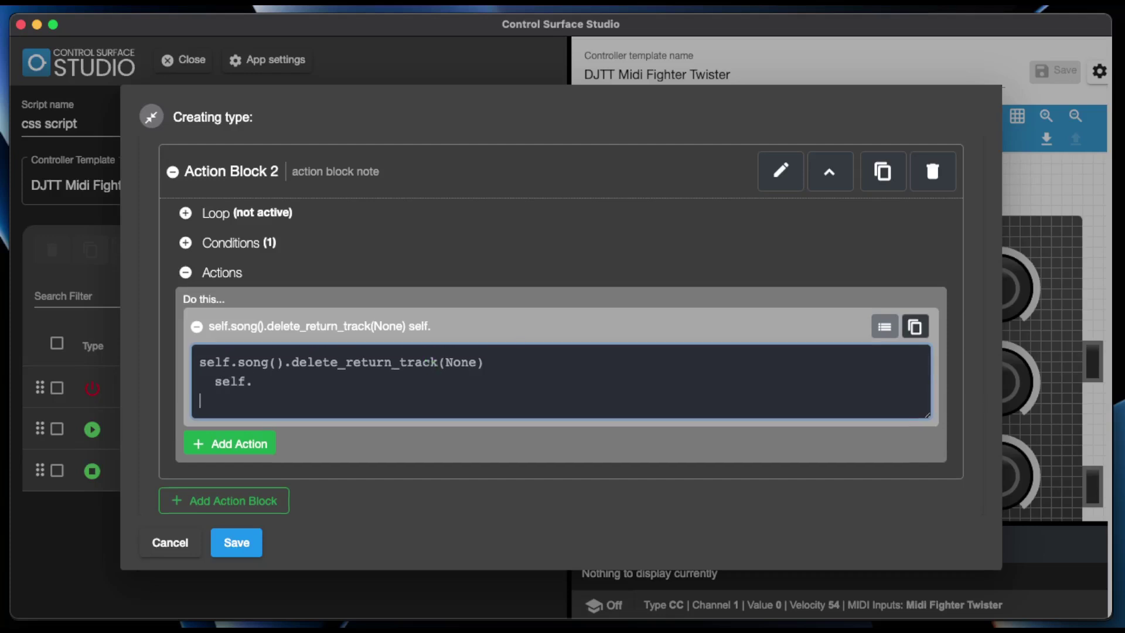